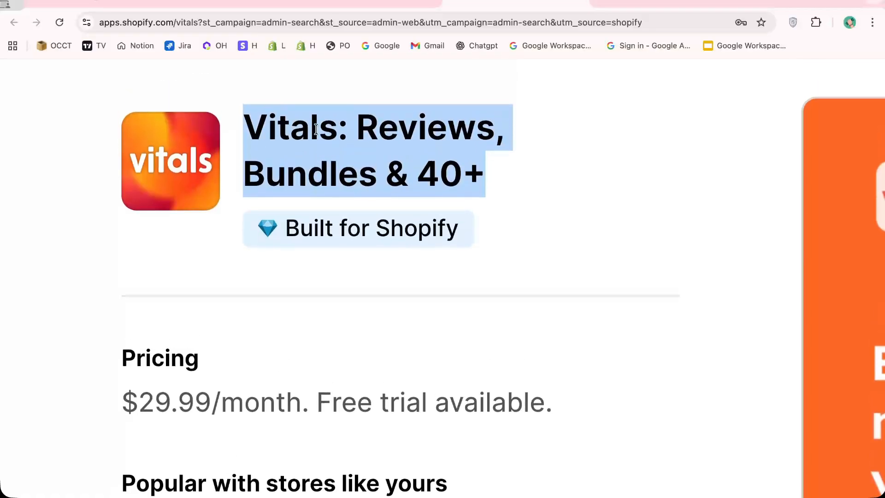
- Examine the Vitals listing's description, feature bullets and supported languages and integrations
scroll(317, 130, down, 5)
scroll(363, 159, down, 5)
click(361, 189)
scroll(362, 198, down, 2)
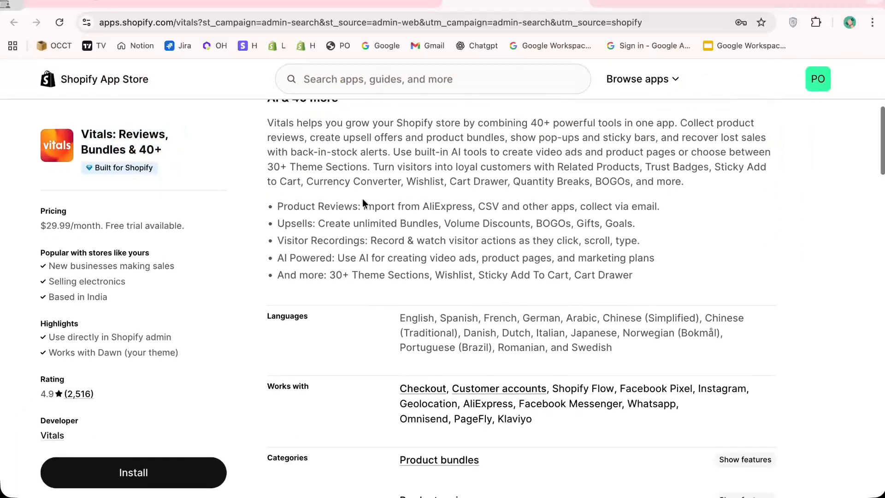
scroll(362, 198, up, 3)
scroll(362, 198, up, 1)
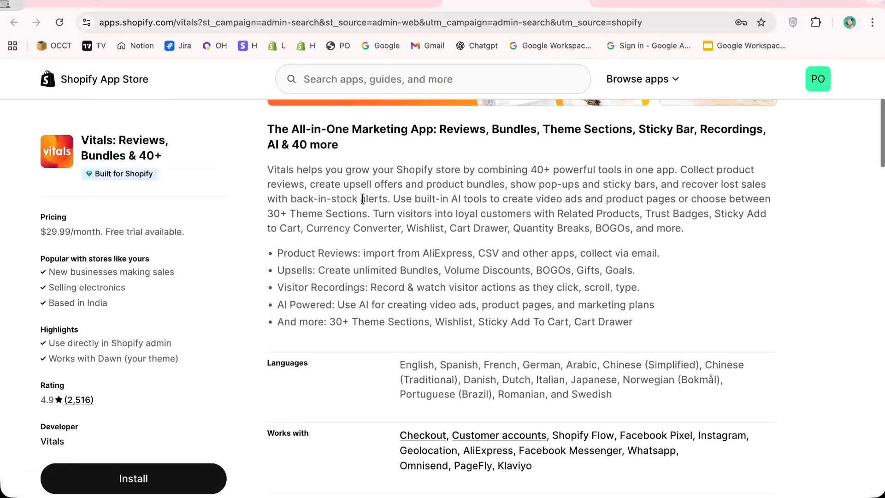
scroll(362, 198, down, 1)
- Switch to the store admin and review the Vitals dashboard's essentials checklist, active apps and additional store tools
key(ctrl+shift+Tab)
scroll(396, 283, down, 10)
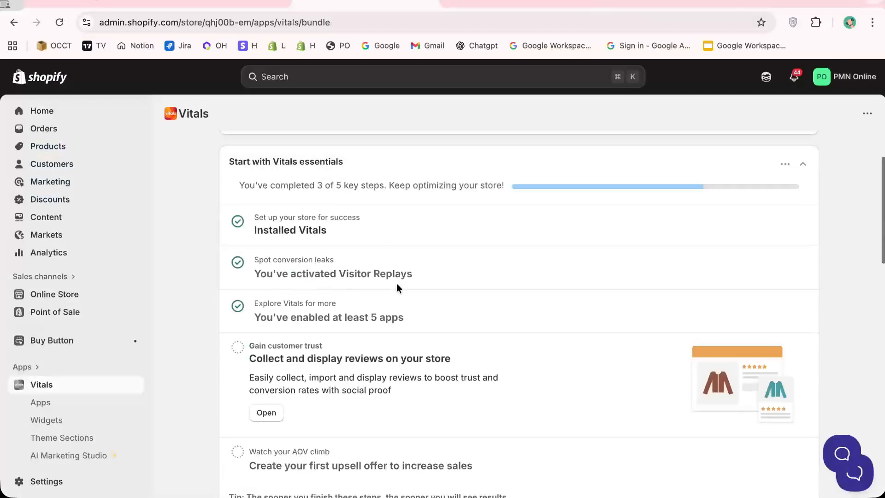
scroll(396, 283, up, 1)
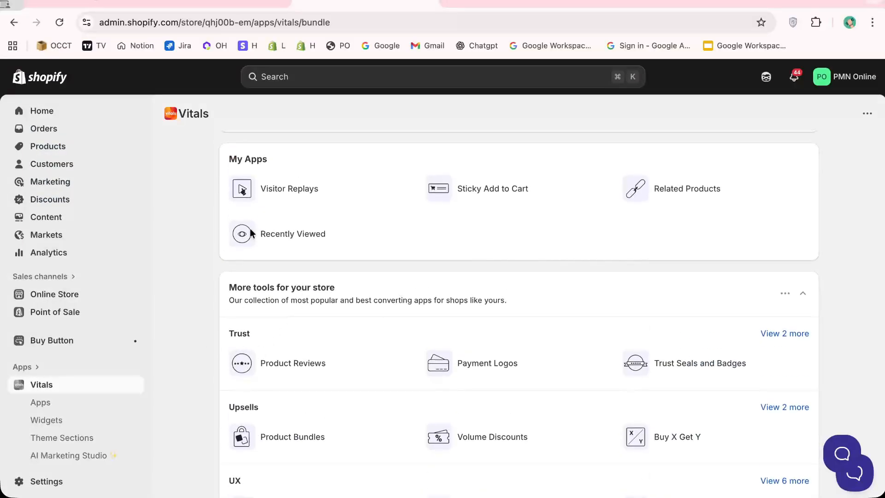
scroll(349, 225, down, 2)
scroll(590, 278, up, 4)
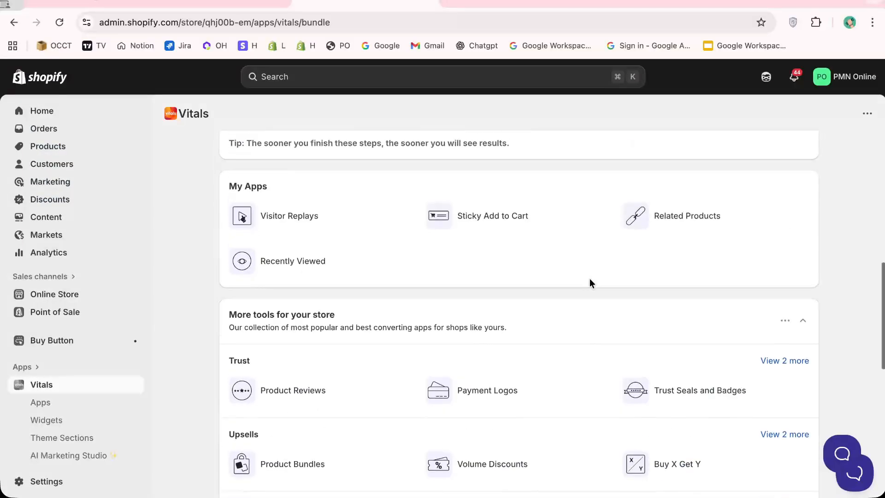
scroll(590, 279, down, 7)
scroll(434, 274, down, 2)
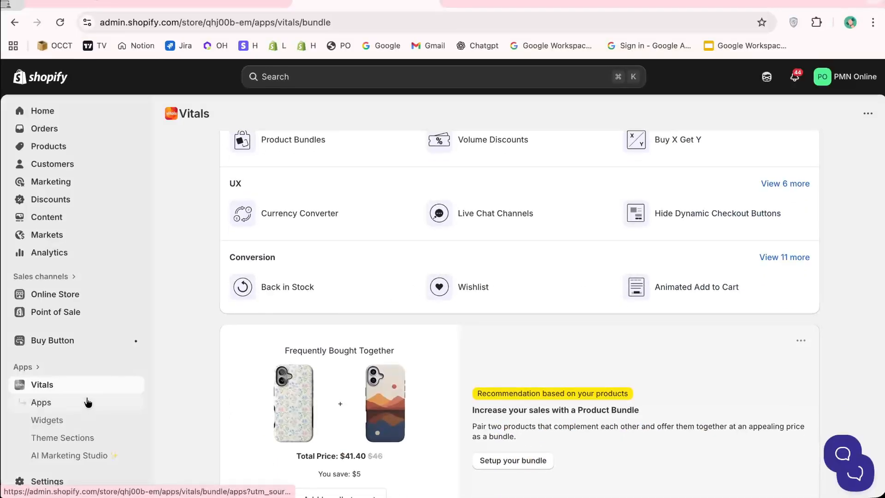
scroll(87, 402, down, 2)
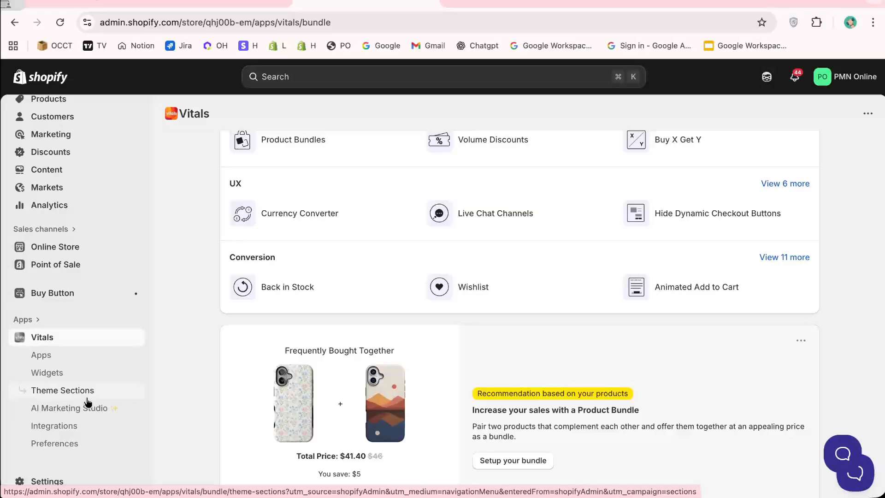
- Return to the Vitals listing in the Shopify App Store, look through its details and pricing, and dismiss the split view tip
click(316, 73)
click(171, 165)
key(ctrl+Tab)
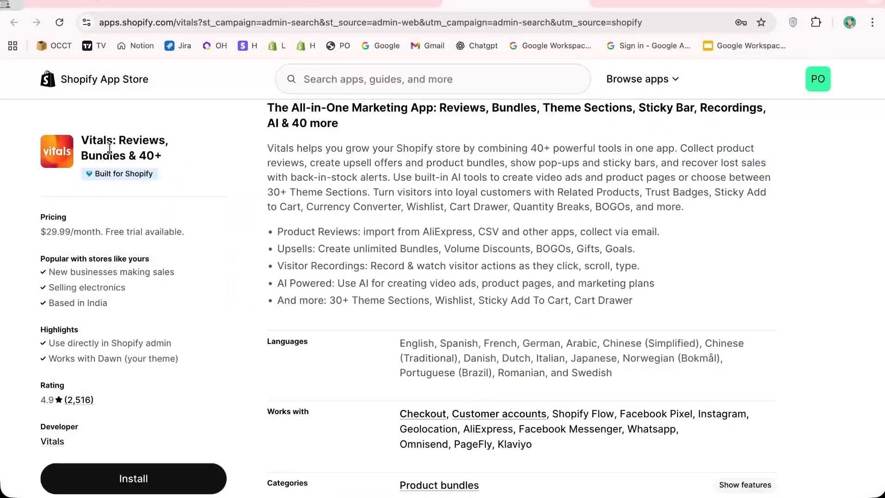
scroll(128, 164, down, 9)
scroll(127, 163, up, 9)
scroll(127, 163, down, 4)
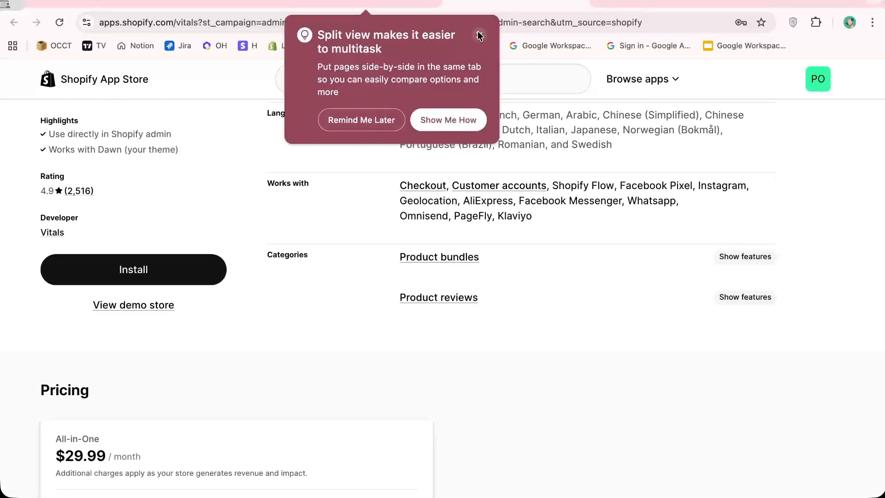
click(479, 35)
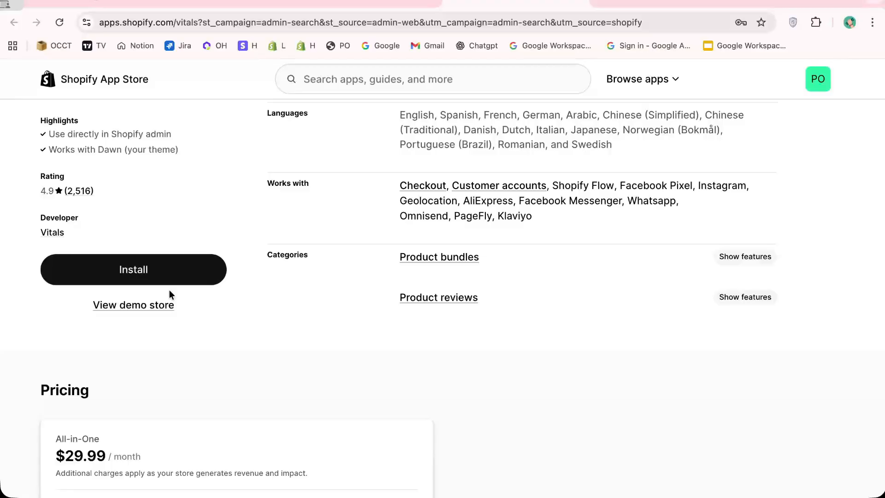
- Start installing Vitals from its App Store listing and go to its dashboard in the store admin
scroll(171, 294, up, 1)
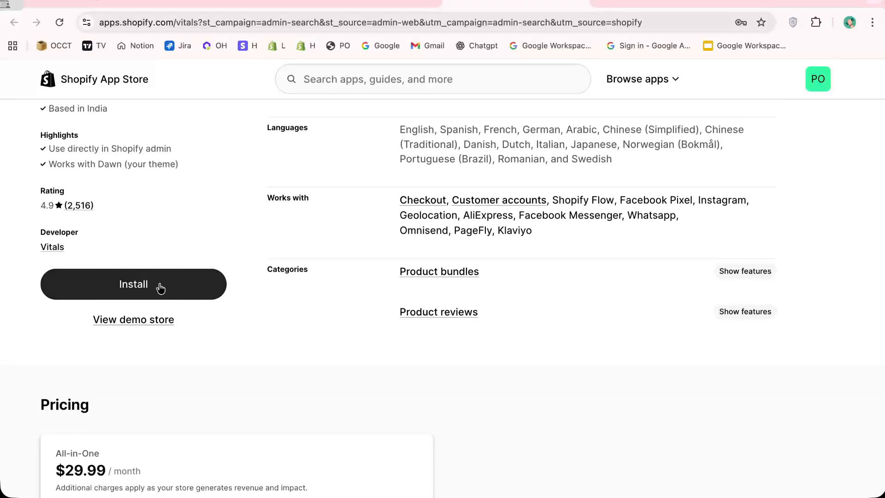
click(160, 288)
scroll(160, 288, down, 8)
click(158, 287)
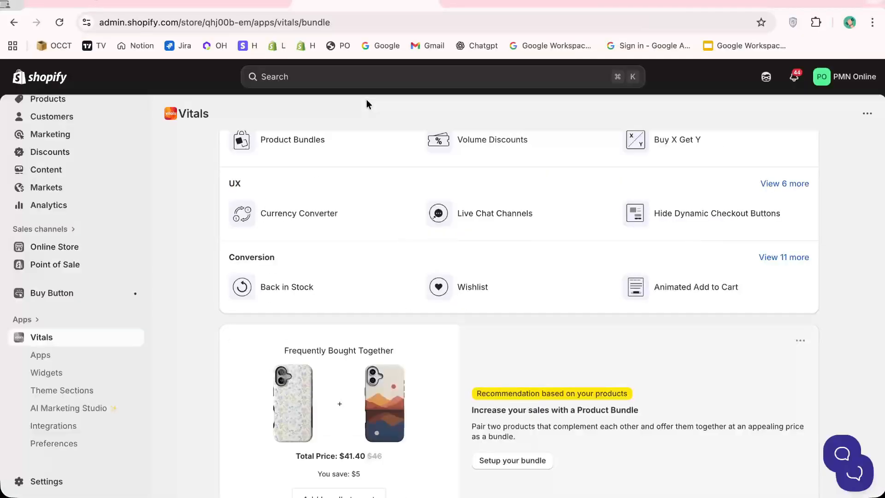
- Open the Vitals apps list and browse the full catalog, including the view limited to My apps
click(56, 355)
scroll(371, 263, down, 5)
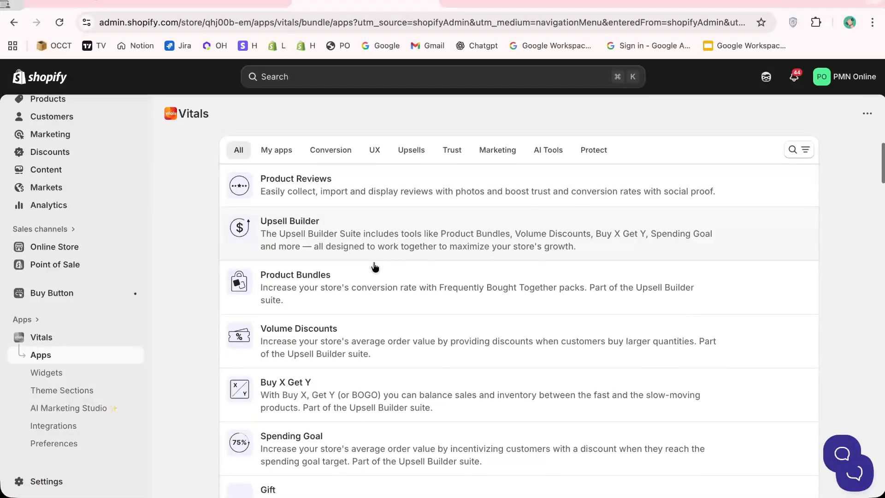
scroll(323, 276, up, 5)
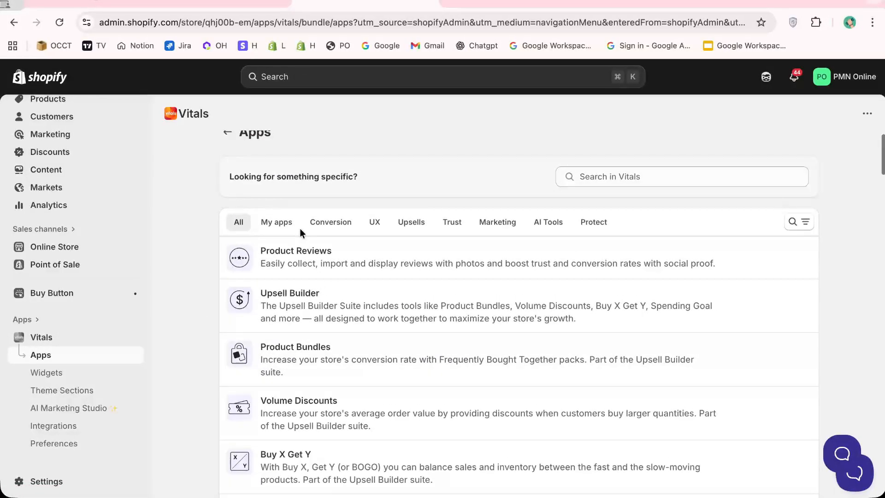
scroll(300, 232, down, 20)
scroll(300, 233, down, 15)
scroll(301, 233, up, 20)
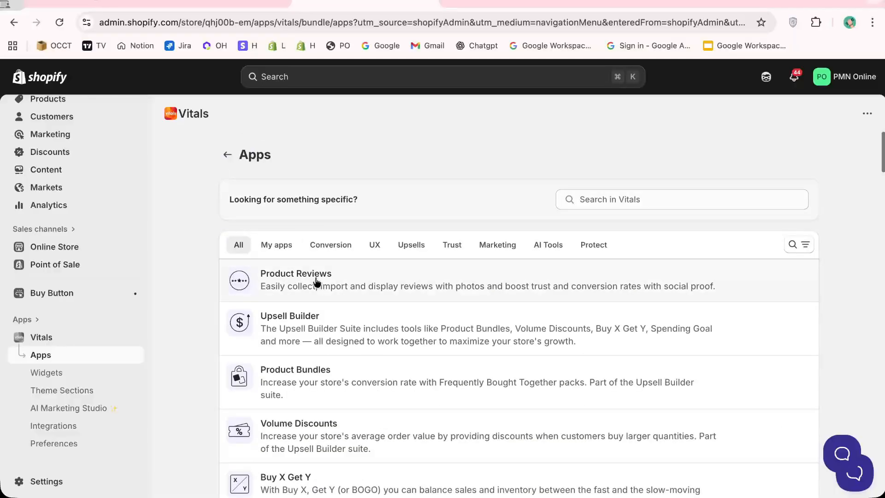
scroll(325, 328, down, 18)
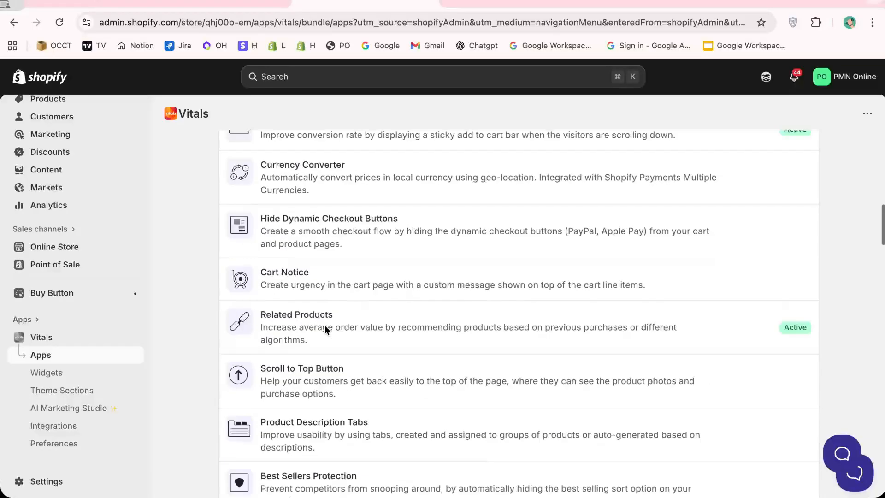
scroll(325, 329, up, 15)
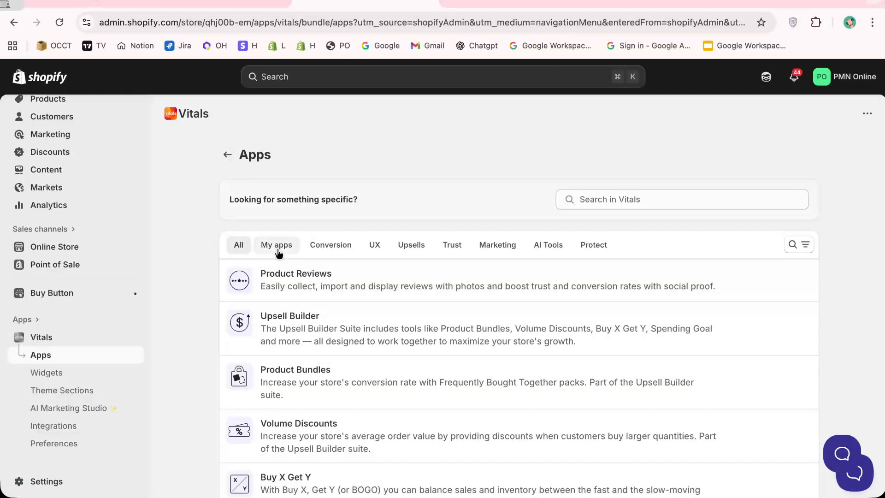
click(278, 251)
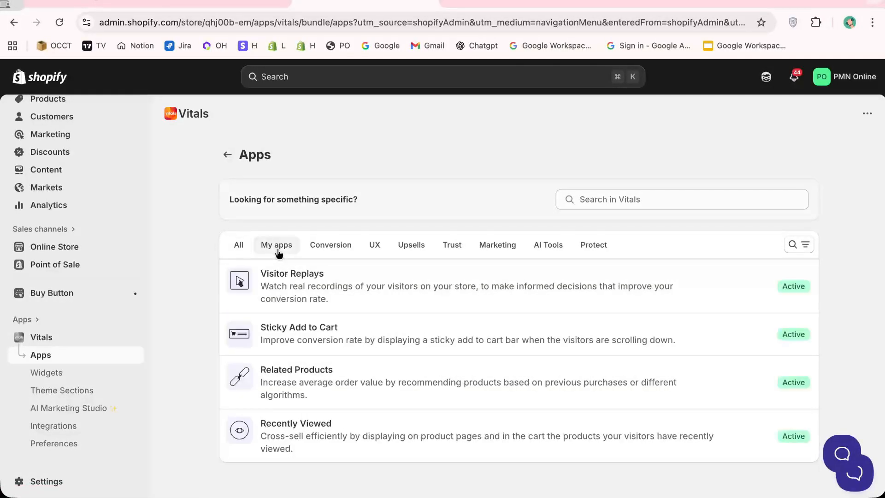
click(242, 252)
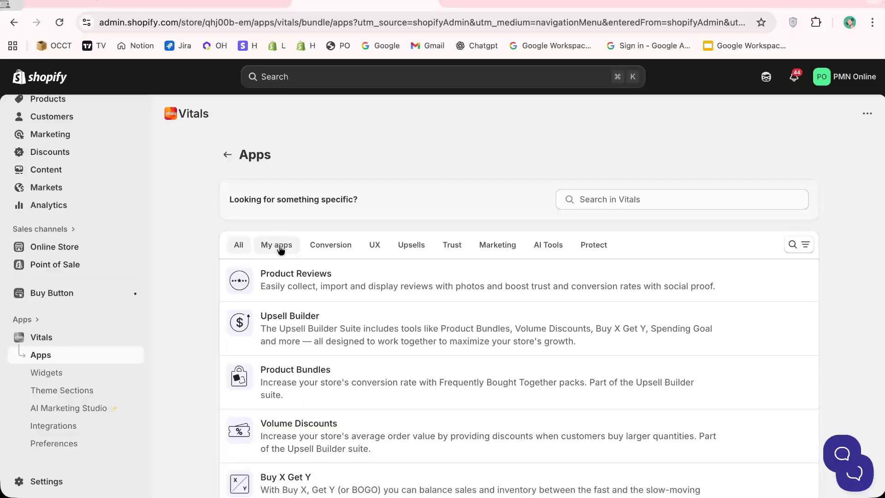
- Open the Product Reviews app in Vitals, look over its preview, and activate it
click(288, 277)
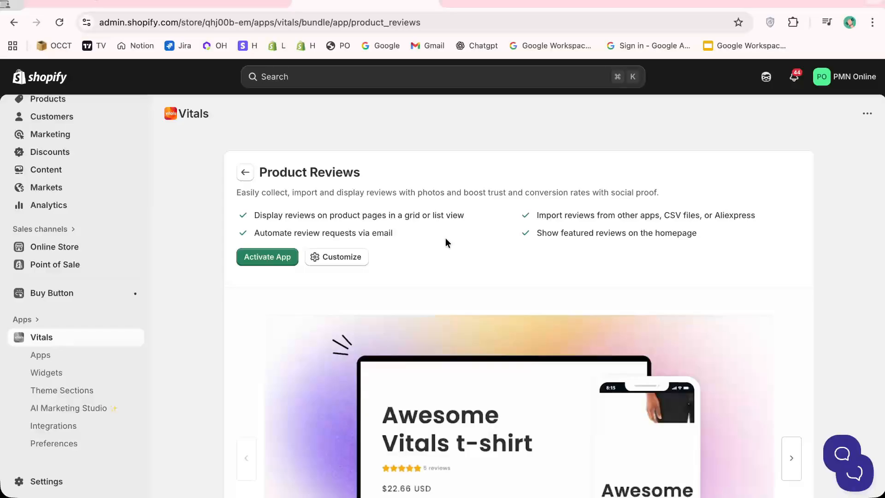
scroll(445, 238, down, 5)
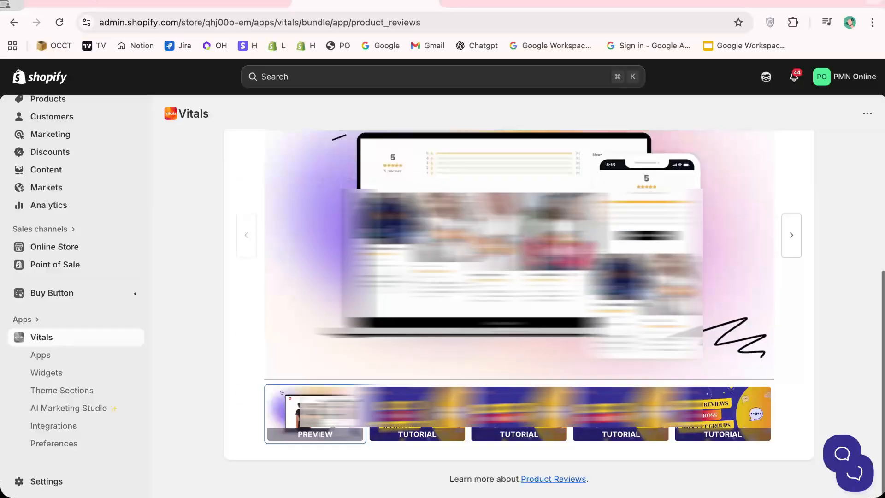
scroll(519, 295, up, 4)
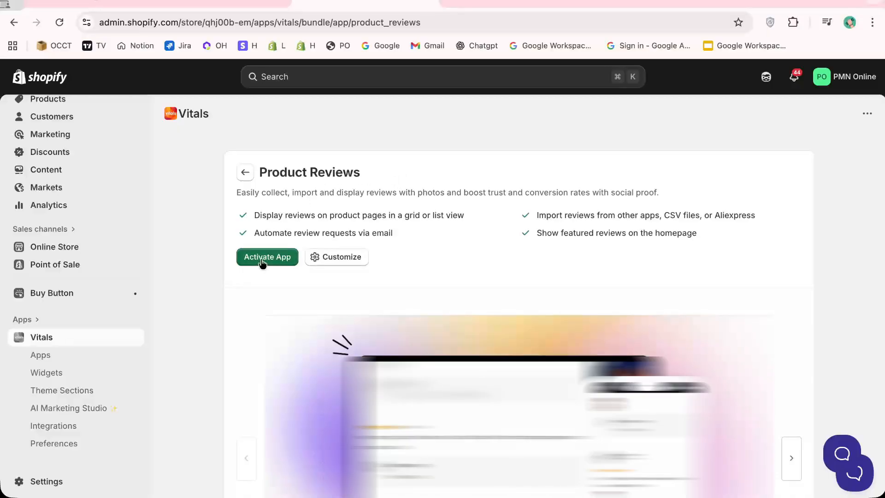
key(super+equal)
key(super+equal)
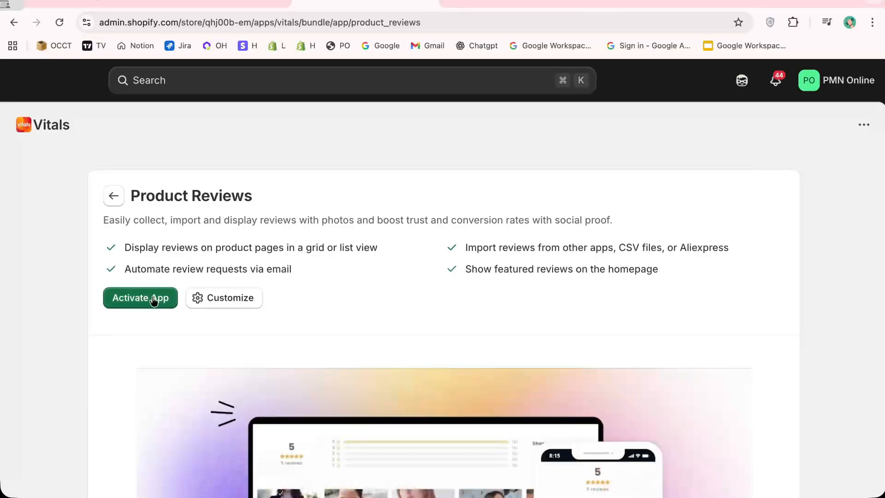
key(super+0)
click(290, 258)
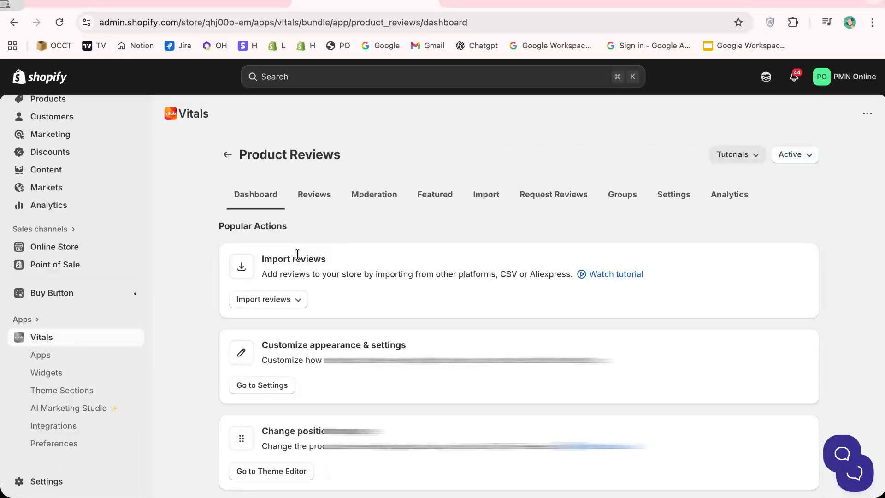
scroll(516, 397, down, 5)
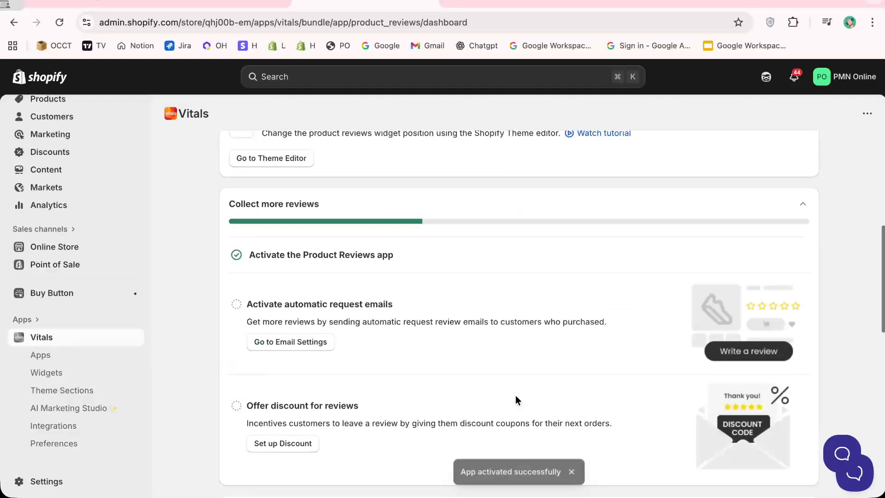
scroll(516, 397, up, 5)
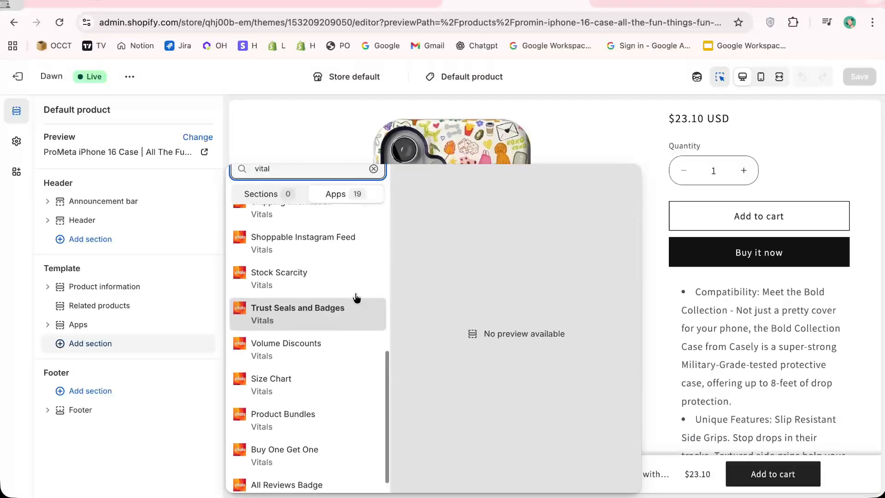
- Add the Vitals Product Review Stars app as a new section in the Default product template
scroll(357, 297, down, 3)
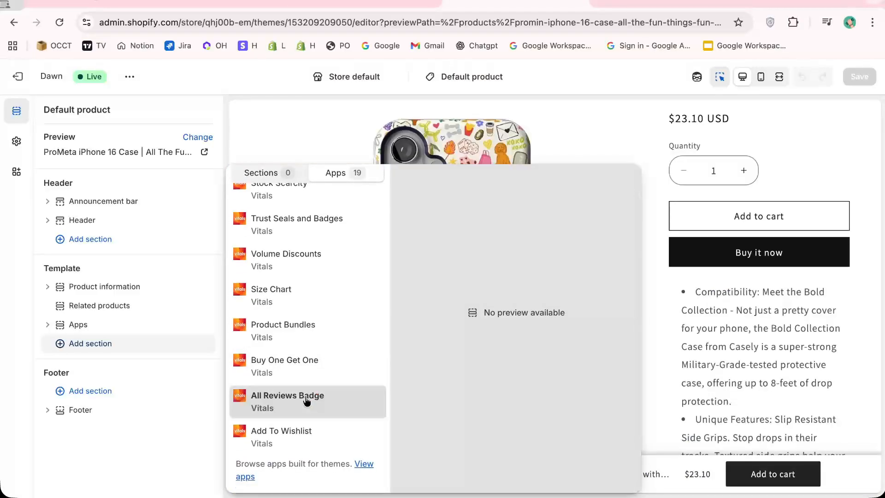
scroll(325, 352, up, 6)
scroll(320, 320, up, 4)
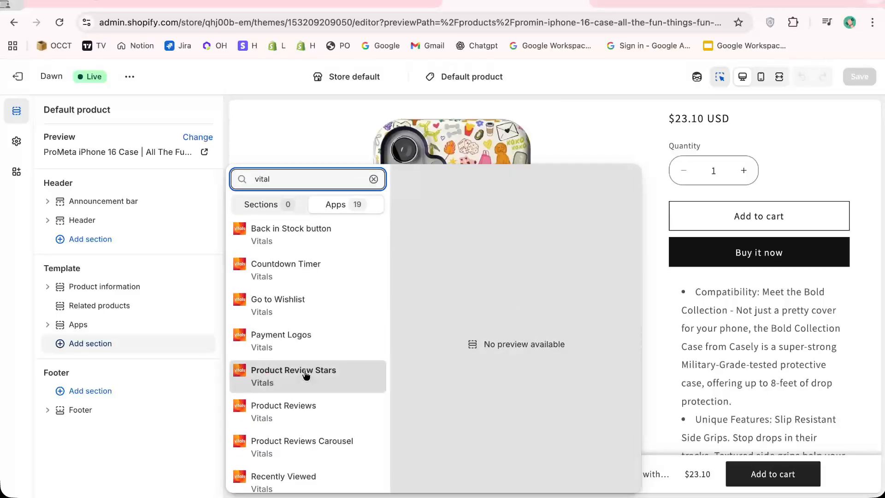
click(307, 371)
scroll(721, 317, down, 14)
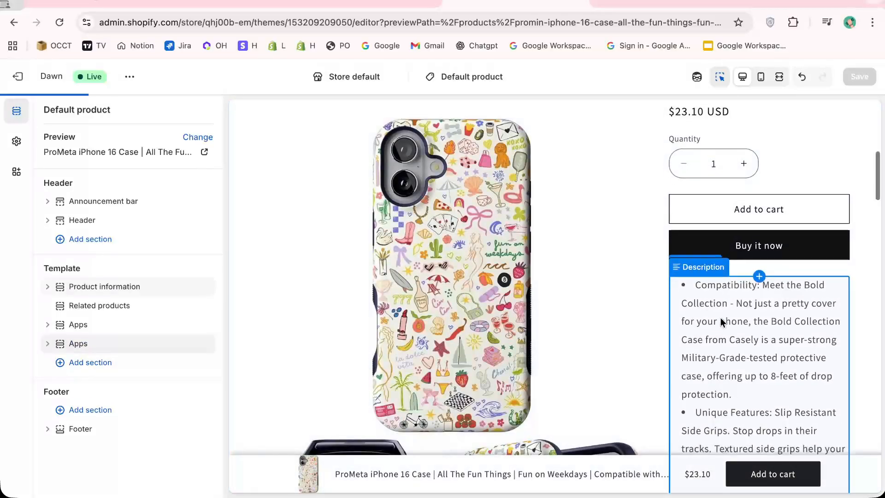
- Move the newly added Apps section above Related products in the product template
scroll(720, 317, up, 3)
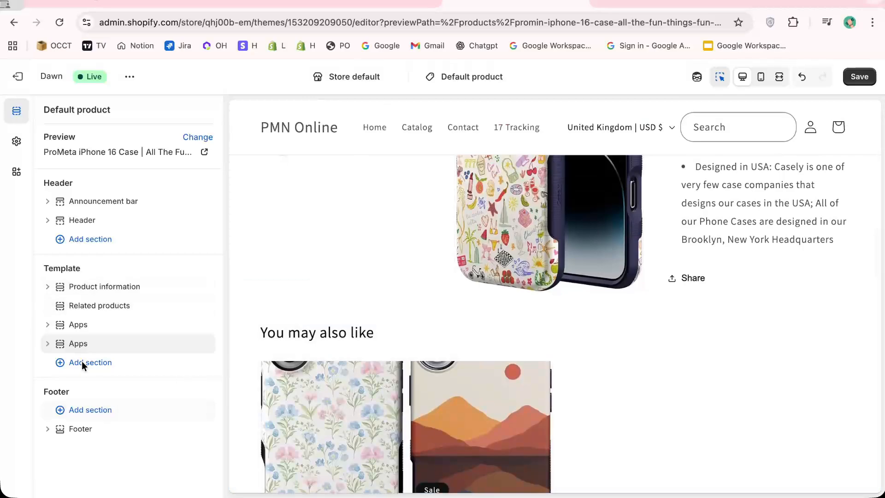
drag(82, 349, 82, 300)
scroll(619, 332, up, 5)
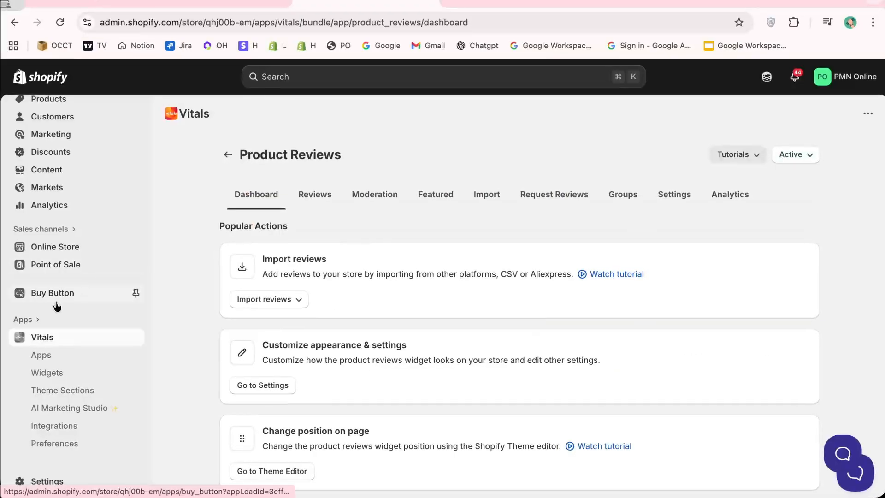
- Check the available review import sources and the other actions on the Product Reviews dashboard
scroll(56, 305, up, 2)
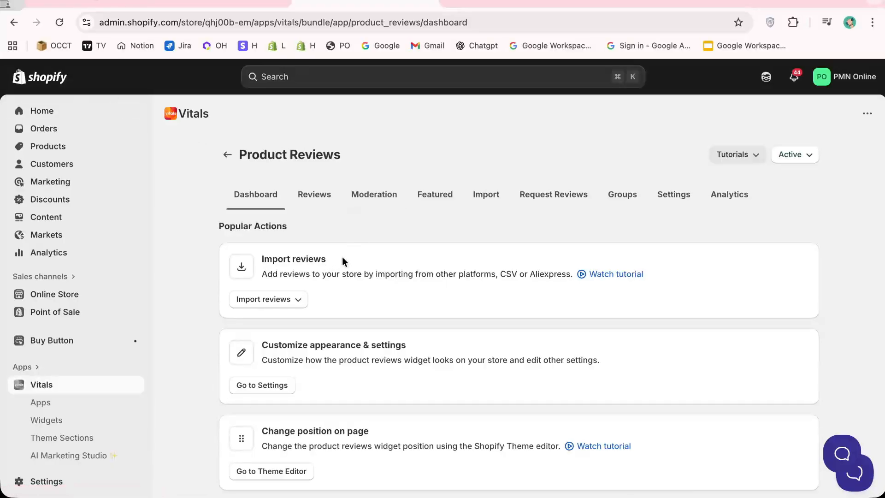
scroll(368, 258, down, 1)
click(270, 247)
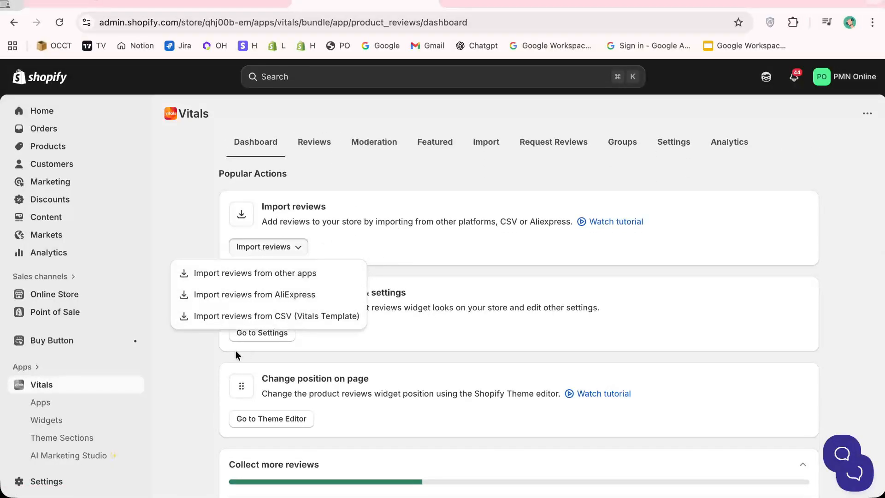
click(189, 380)
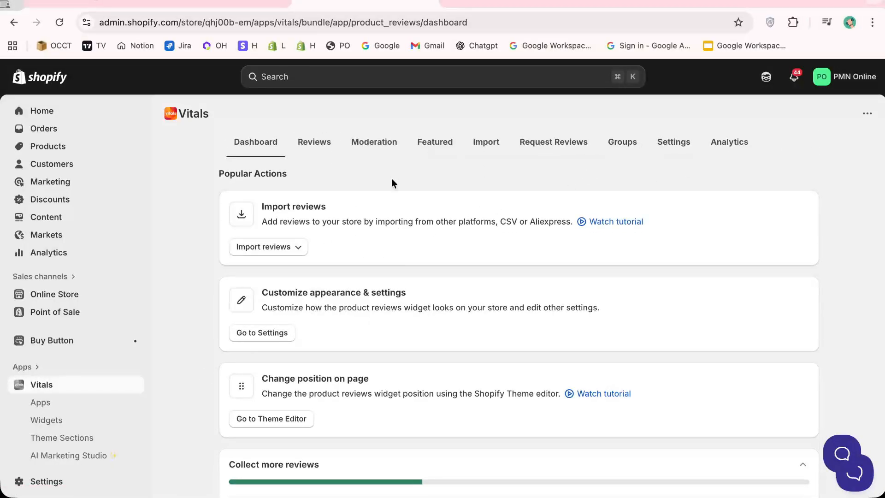
scroll(392, 184, down, 1)
scroll(389, 217, up, 2)
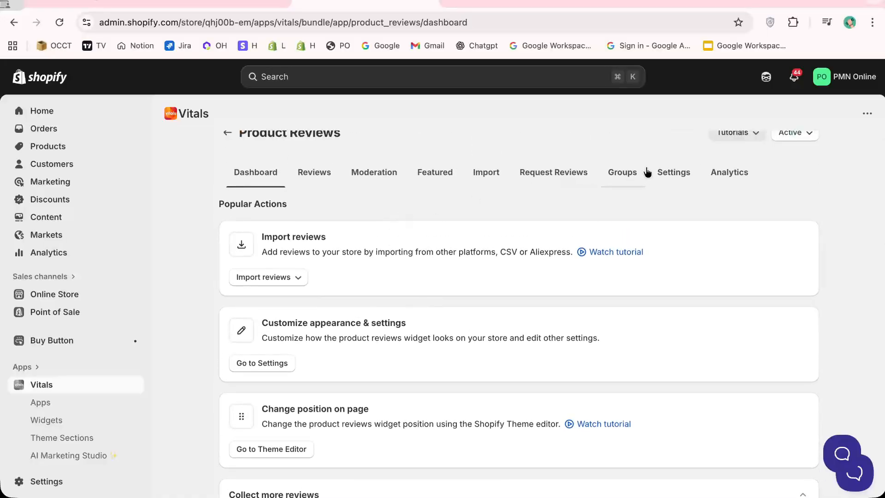
- Open the Product Reviews settings and look over the Reviews Widget's general and product page layout options
click(673, 175)
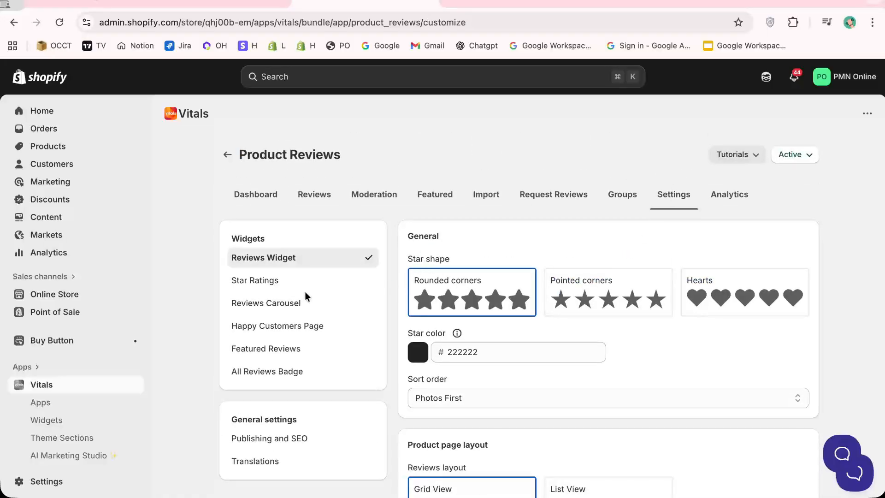
scroll(298, 292, down, 2)
scroll(303, 294, up, 1)
scroll(302, 293, down, 6)
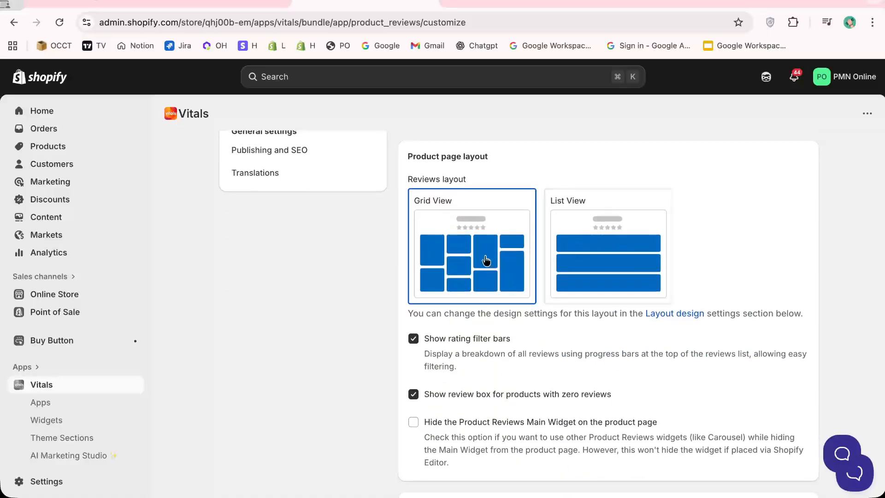
scroll(480, 258, down, 1)
scroll(475, 258, up, 2)
scroll(568, 291, up, 5)
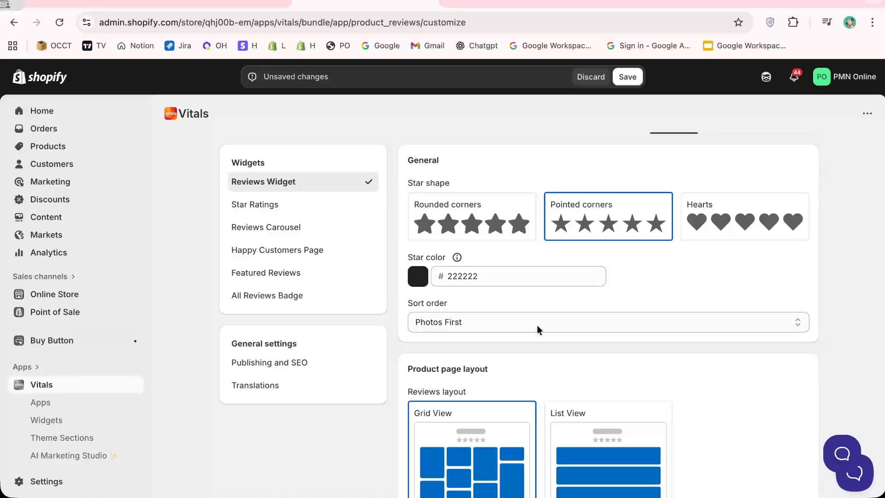
click(538, 325)
click(359, 439)
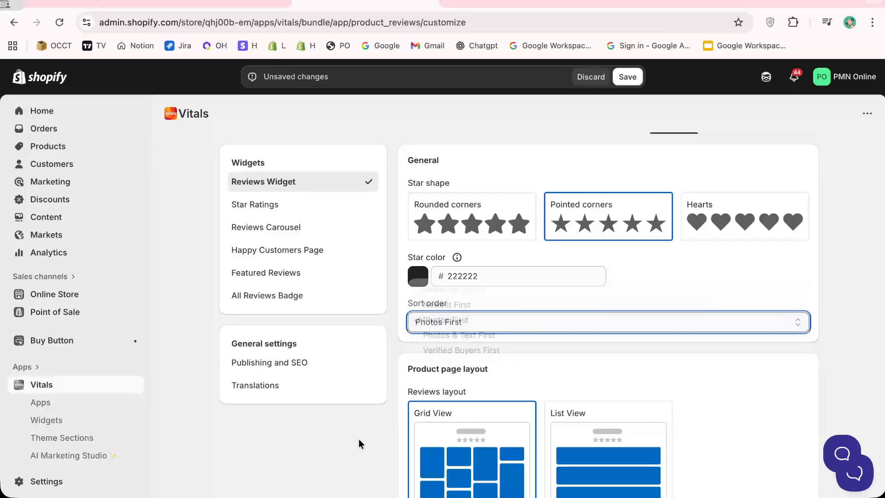
click(638, 322)
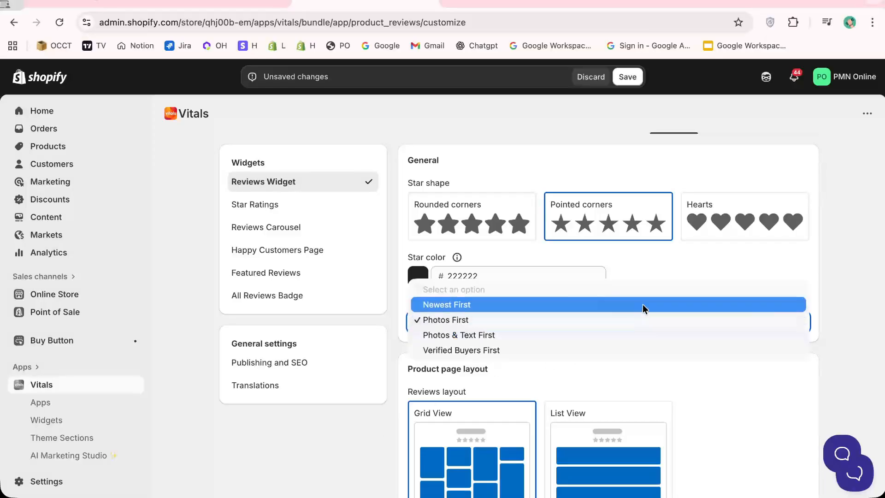
click(642, 305)
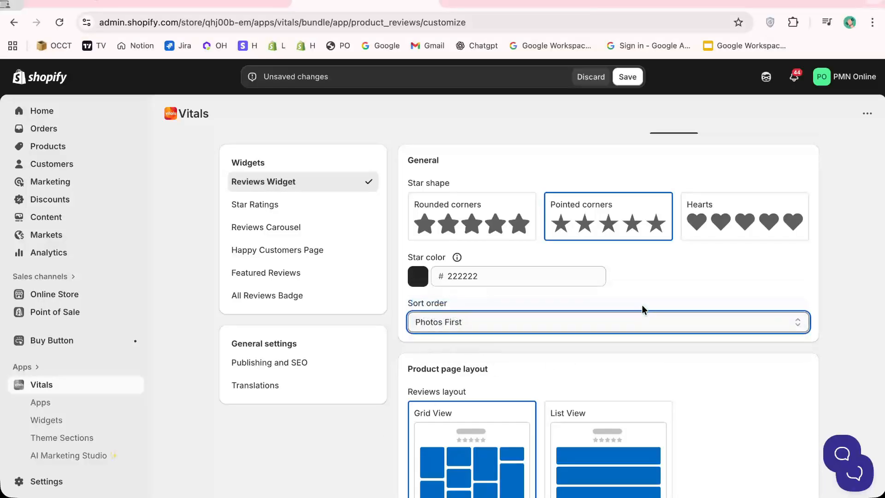
- Look through the Reviews Widget's grid, list and store reply design settings
scroll(387, 345, down, 15)
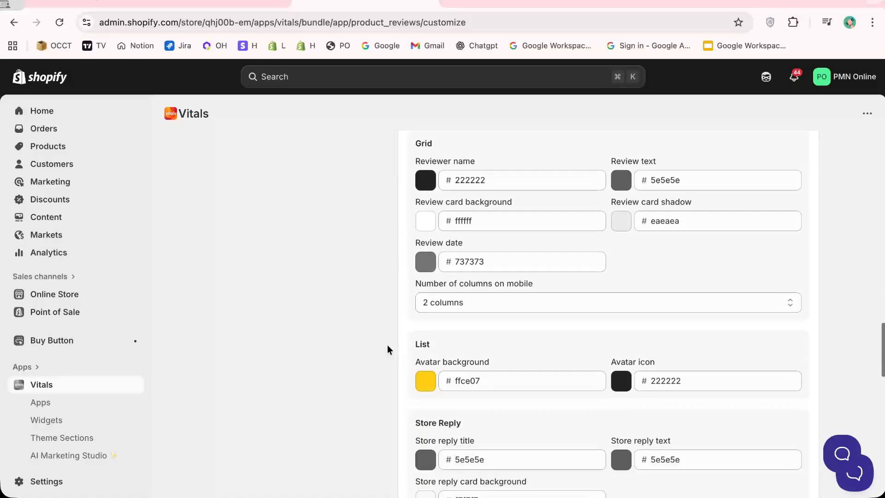
scroll(388, 344, up, 2)
scroll(387, 344, up, 15)
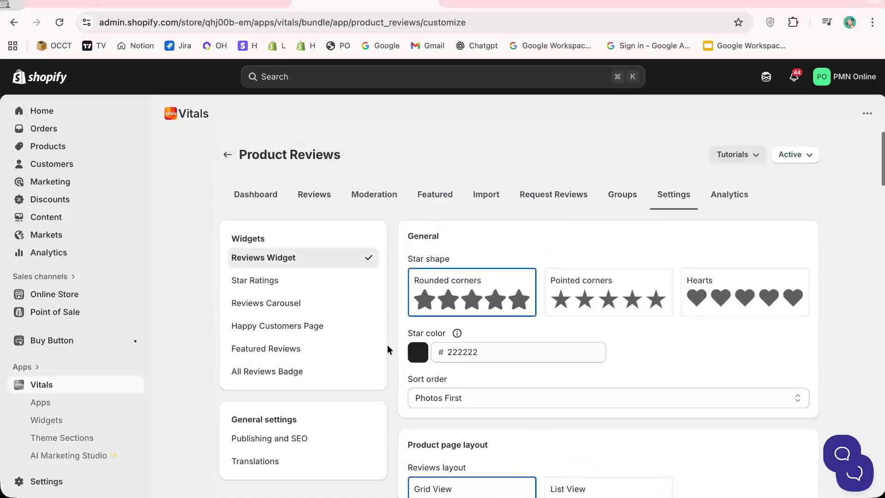
- Set the Reviews Widget's star shape to Pointed corners and its sort order to Newest First, and save the settings
scroll(391, 302, down, 3)
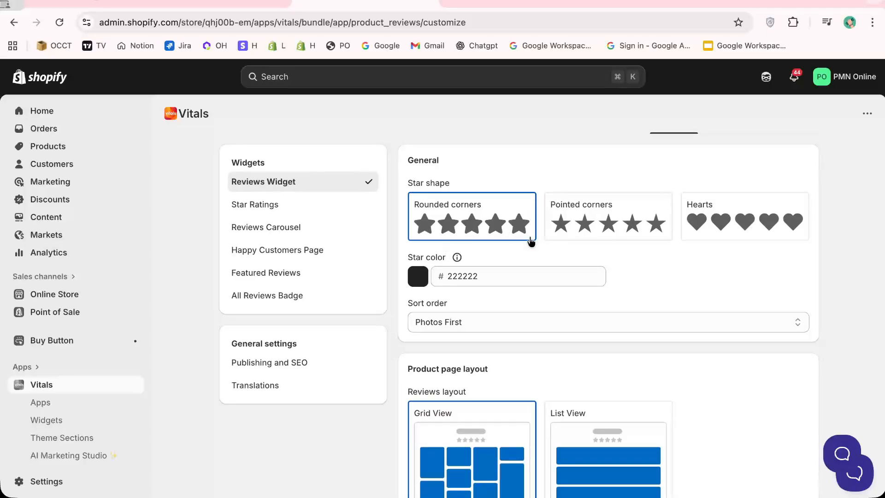
click(617, 236)
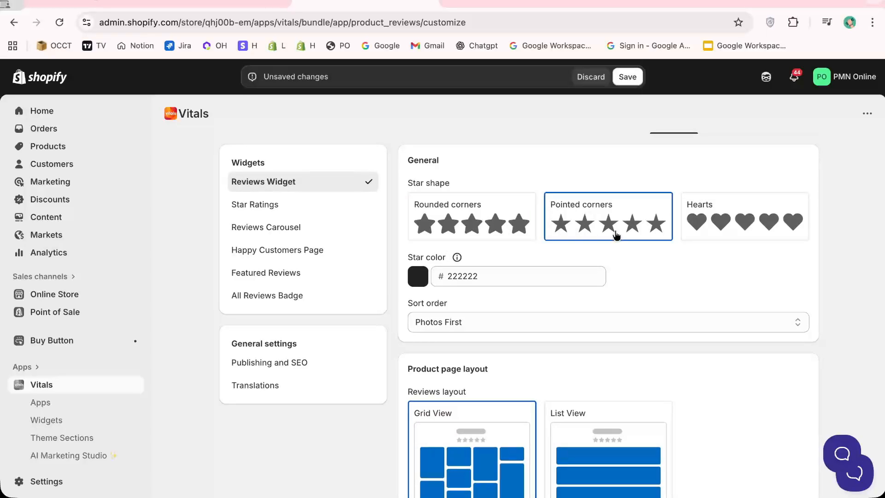
click(537, 326)
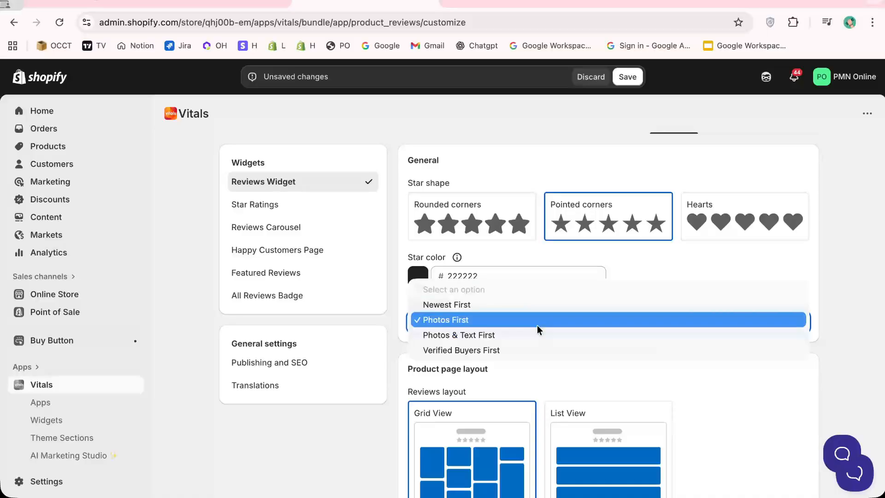
click(358, 439)
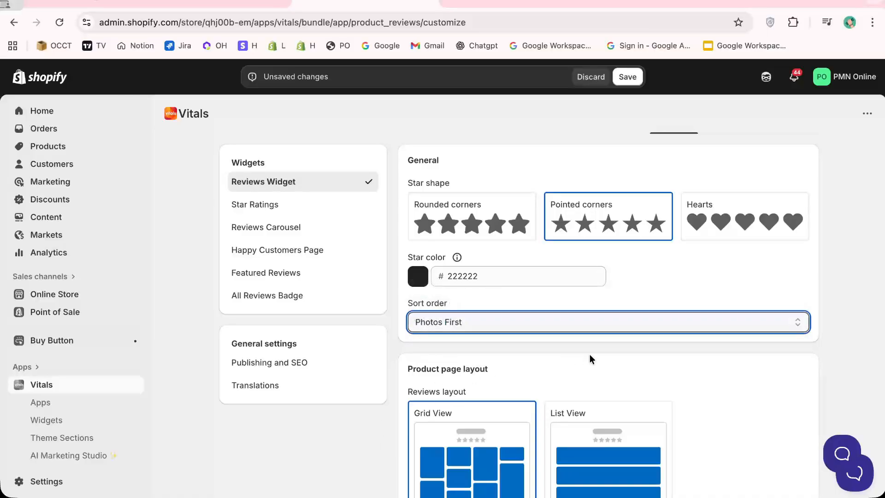
click(639, 318)
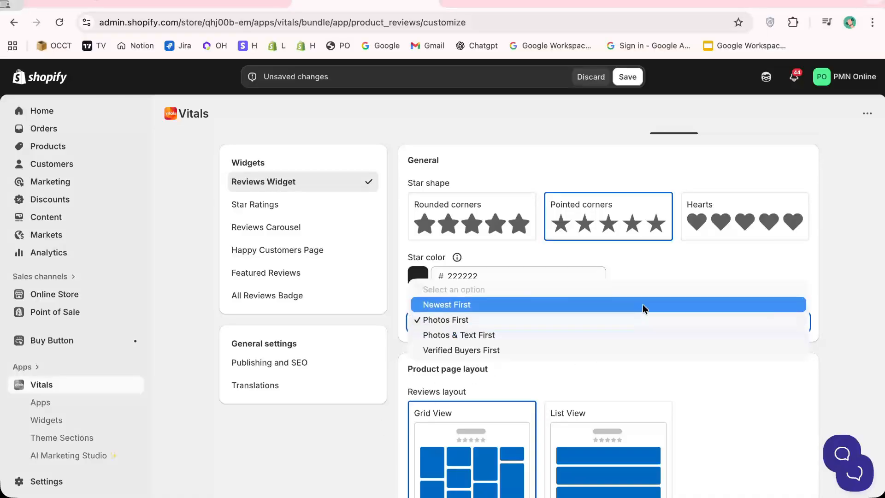
click(643, 304)
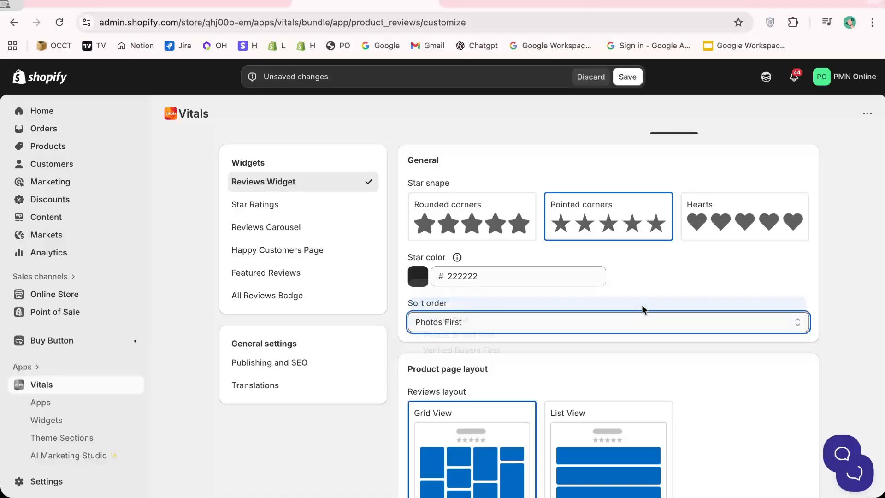
click(369, 426)
- Check the desktop and mobile limits for the number of reviews on the product page
scroll(382, 318, down, 10)
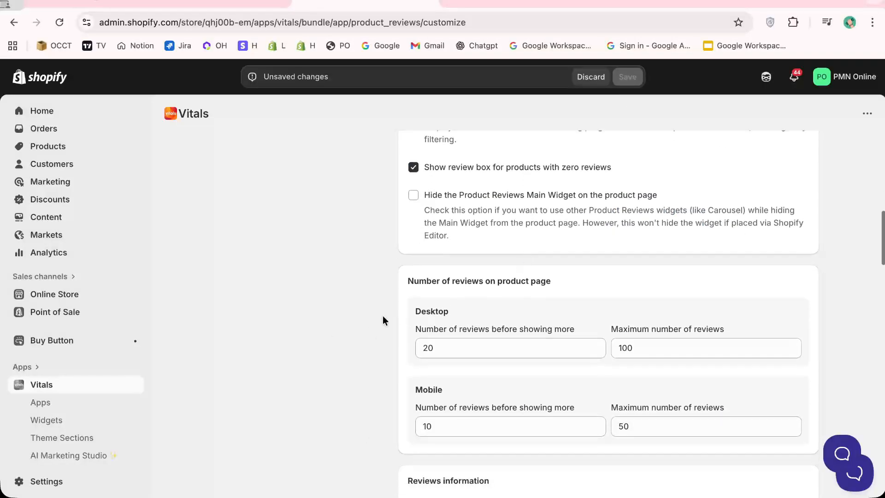
click(485, 315)
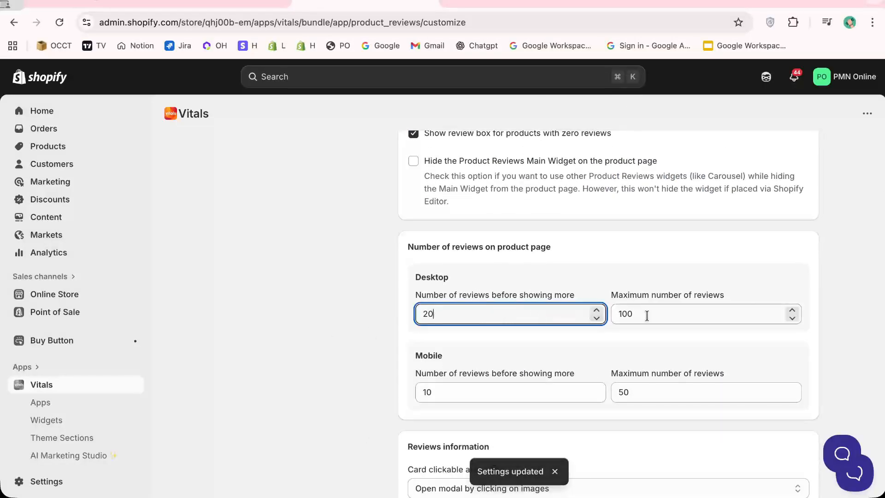
scroll(263, 417, down, 5)
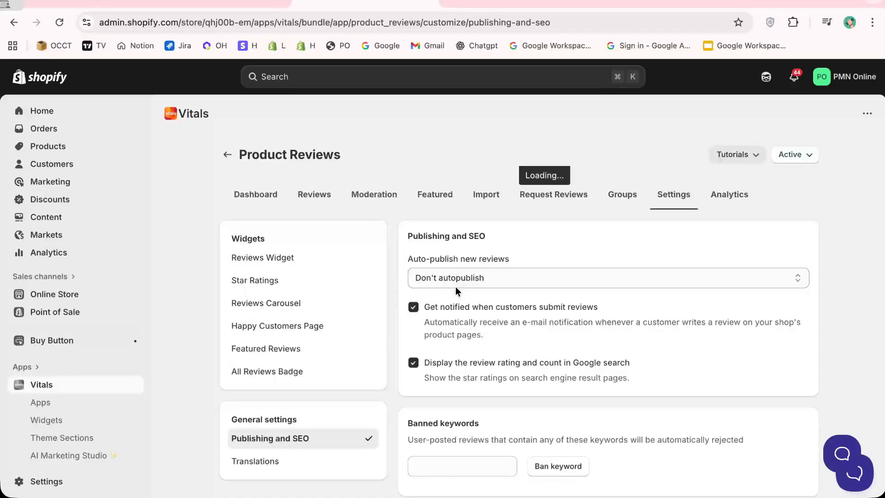
- Examine the auto-publish, notification and banned keyword options in the Publishing and SEO settings
click(461, 277)
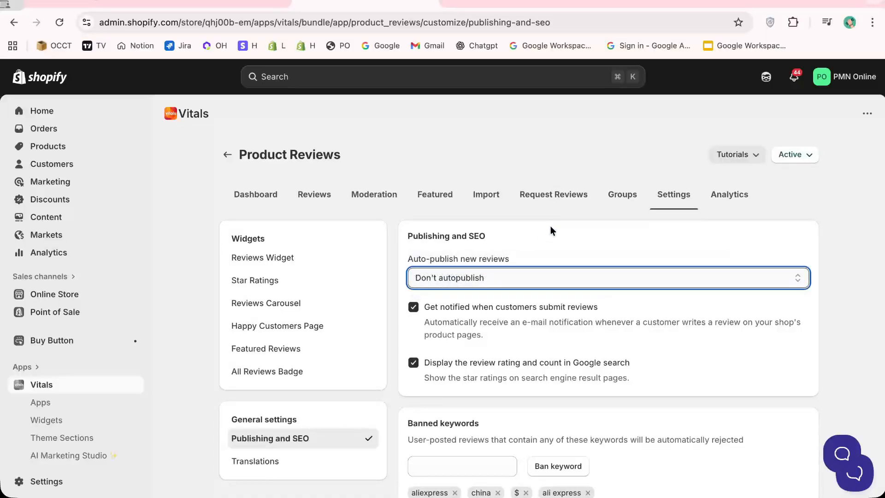
scroll(551, 227, down, 2)
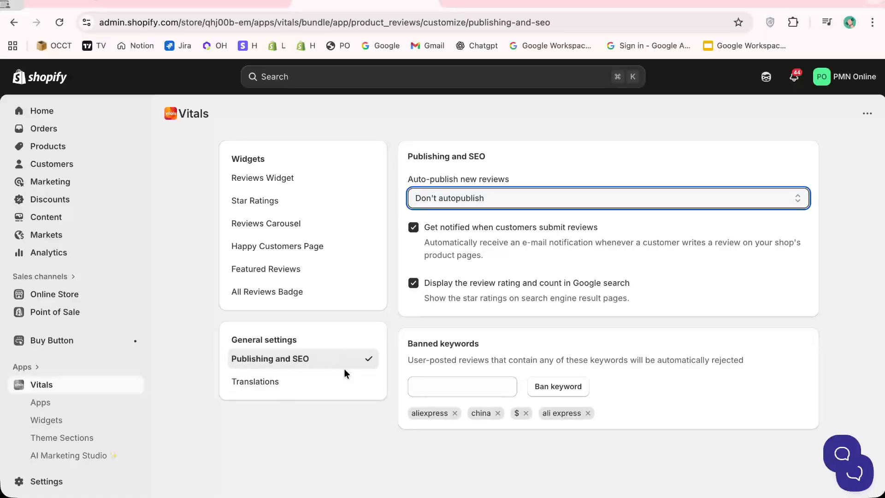
scroll(345, 371, up, 1)
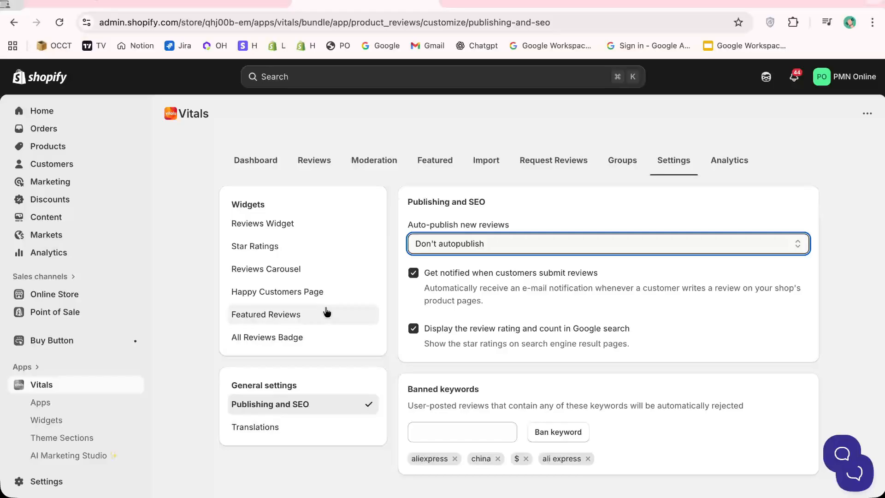
scroll(313, 306, up, 1)
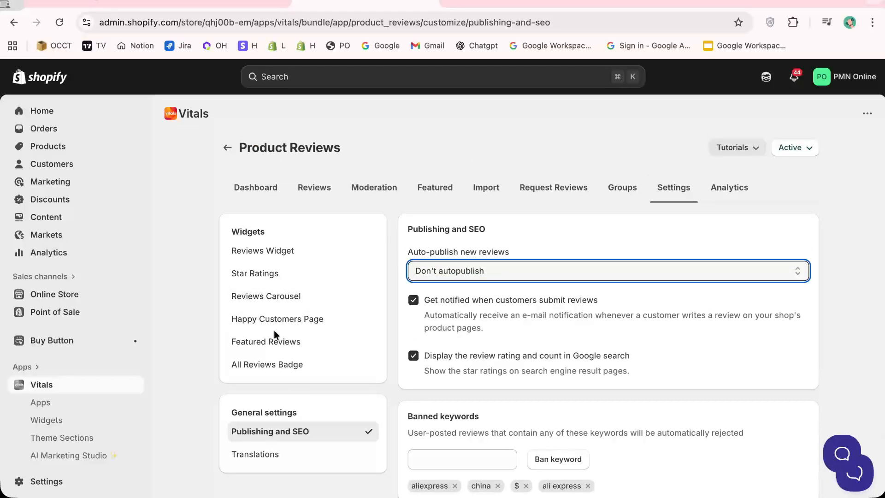
- Look over the Reviews Carousel settings and the Star Ratings options for the product page
click(292, 297)
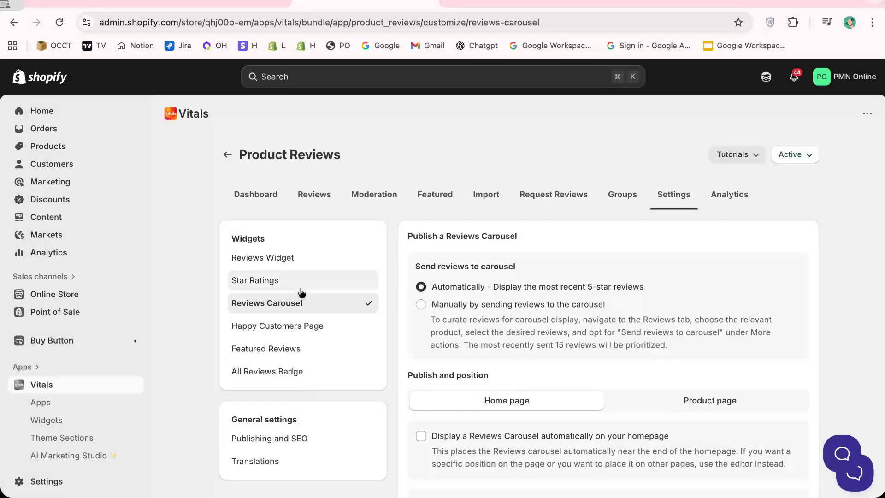
click(263, 264)
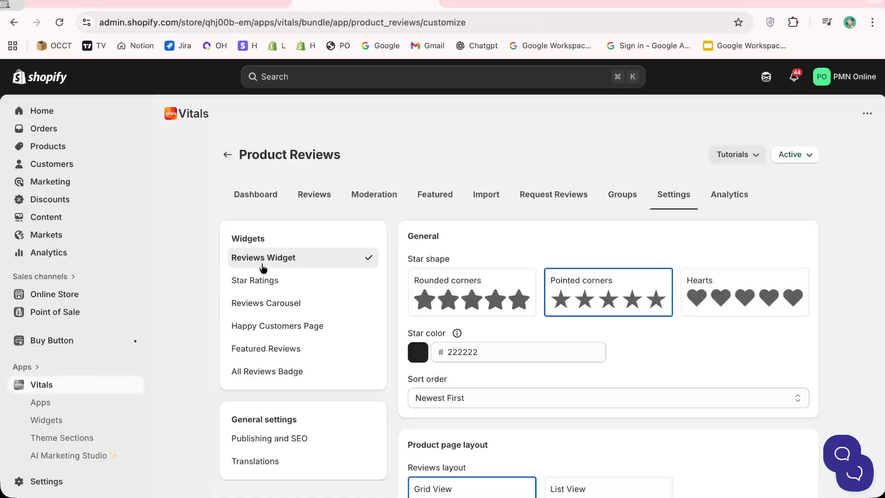
click(271, 293)
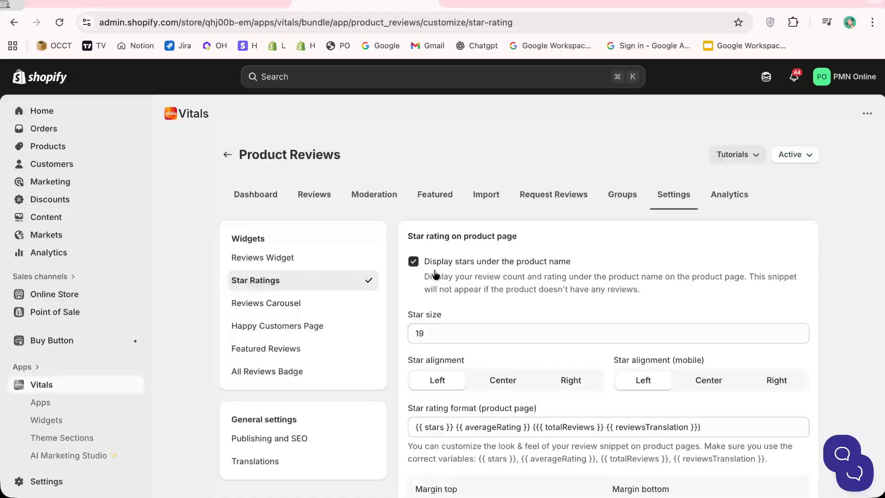
scroll(441, 271, down, 2)
scroll(415, 362, down, 1)
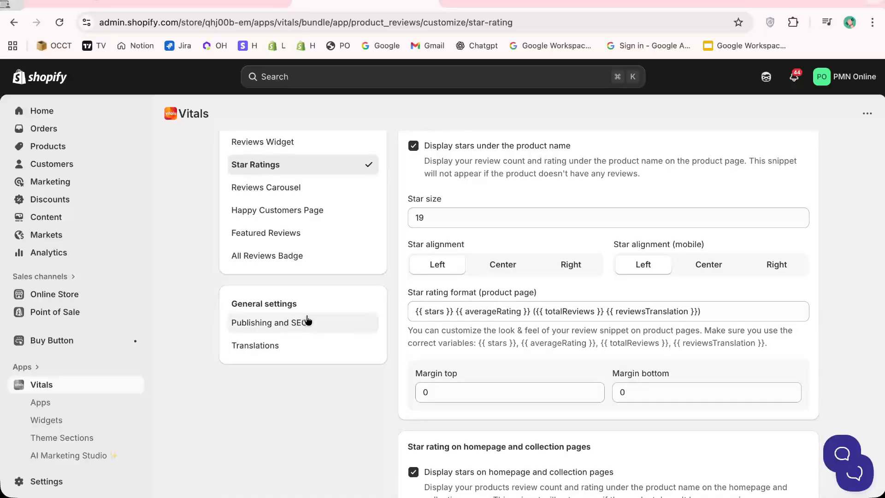
scroll(415, 332, up, 1)
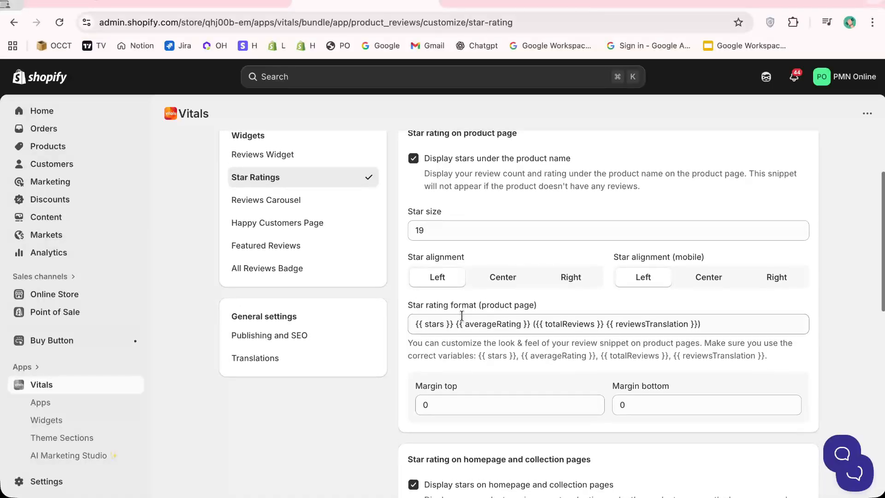
click(427, 331)
triple_click(427, 333)
click(356, 403)
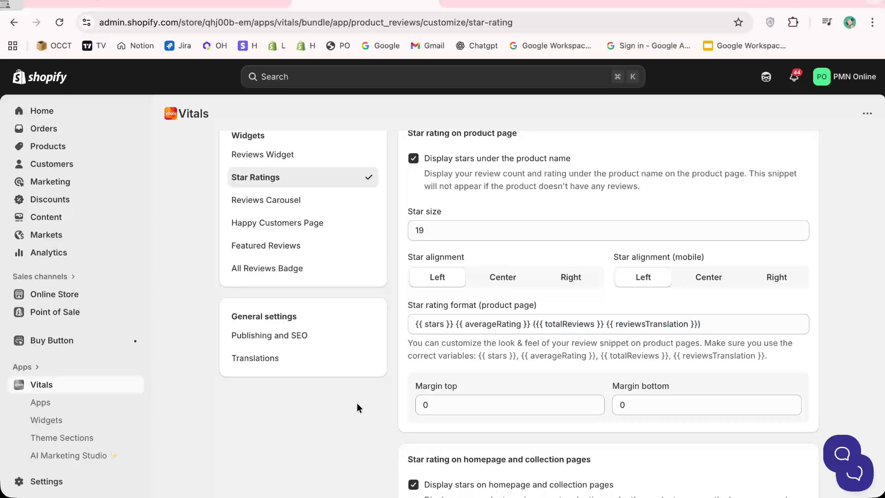
- Examine the star size, alignment, format and margin options for the homepage and collection pages
scroll(457, 380, down, 3)
scroll(351, 420, down, 5)
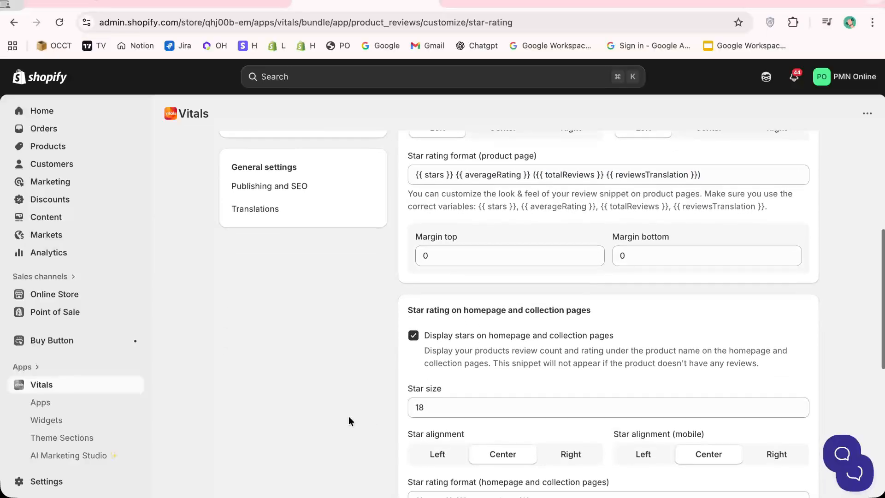
scroll(348, 421, down, 1)
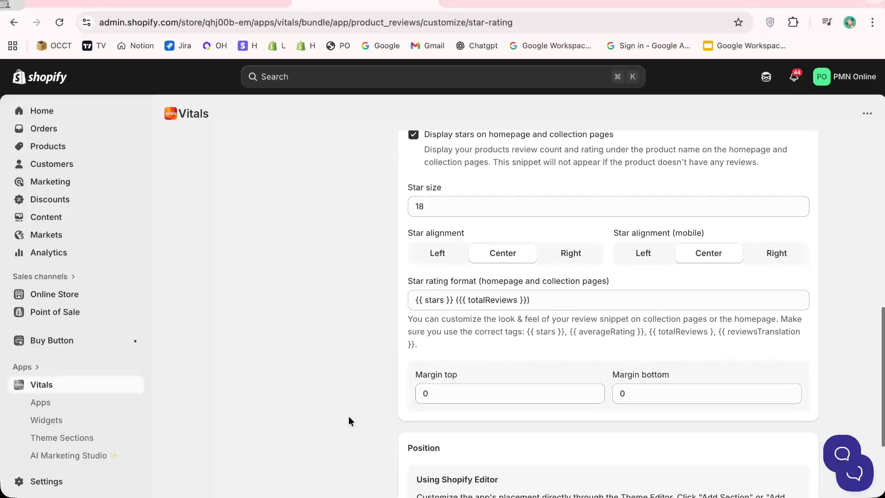
scroll(349, 420, up, 10)
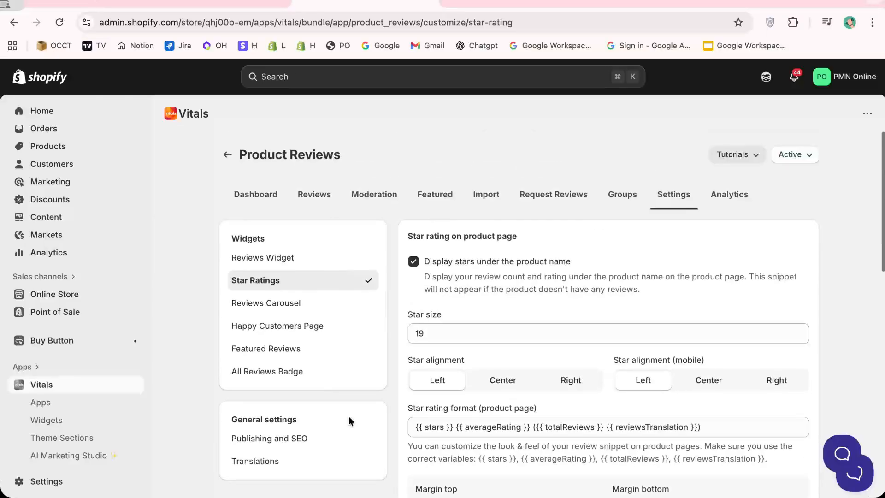
- View the Featured Reviews layout settings and examine the Happy Customers Page options, including its title, description and layout
click(313, 349)
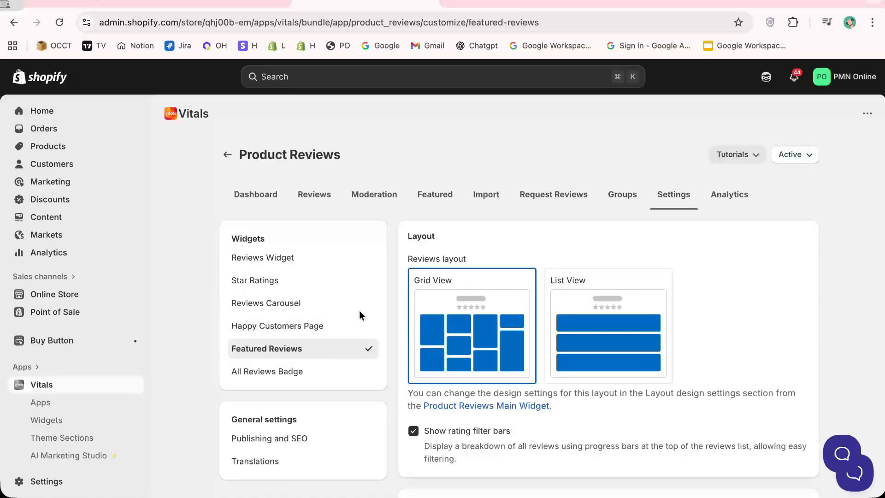
click(294, 331)
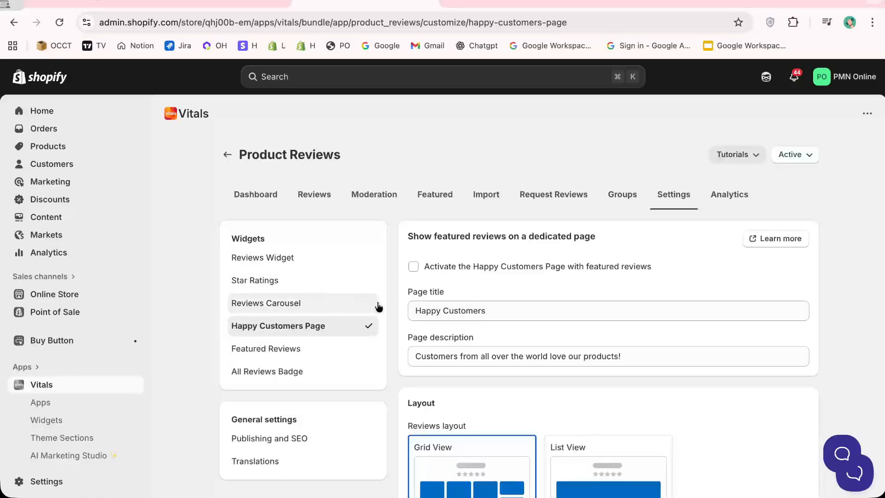
scroll(466, 298, down, 1)
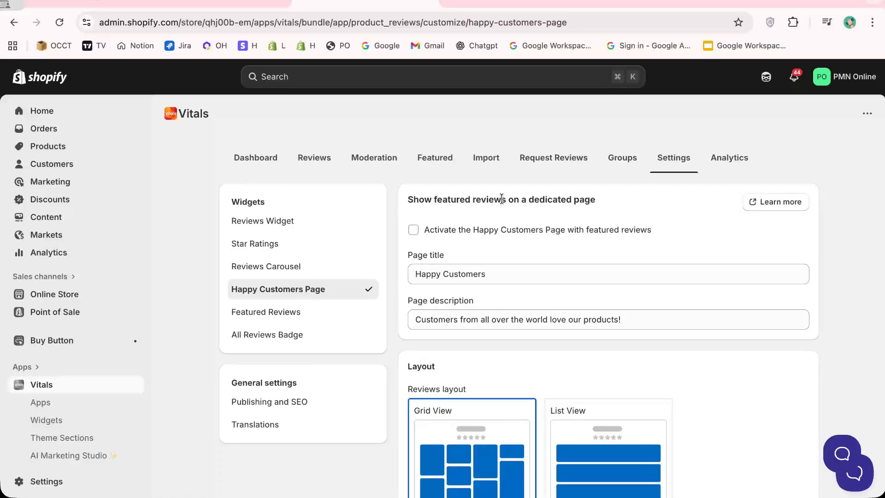
scroll(502, 199, up, 2)
triple_click(502, 228)
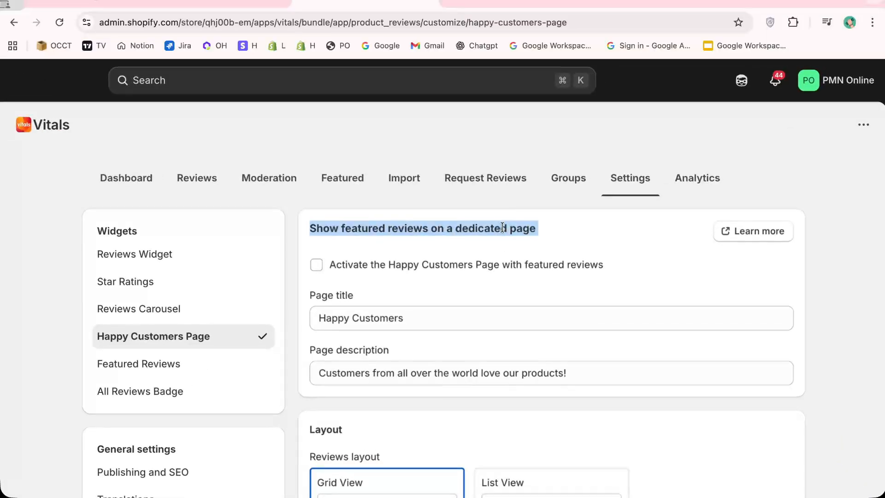
scroll(502, 228, down, 2)
scroll(502, 228, down, 2)
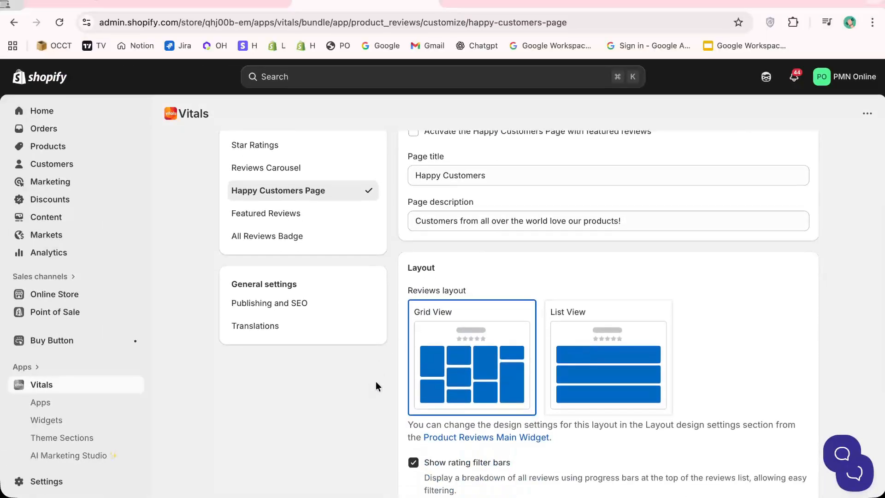
- Examine the rest of the Happy Customers Page layout options and the All Reviews Badge position, layout, style and color options
scroll(377, 386, down, 5)
scroll(454, 367, up, 7)
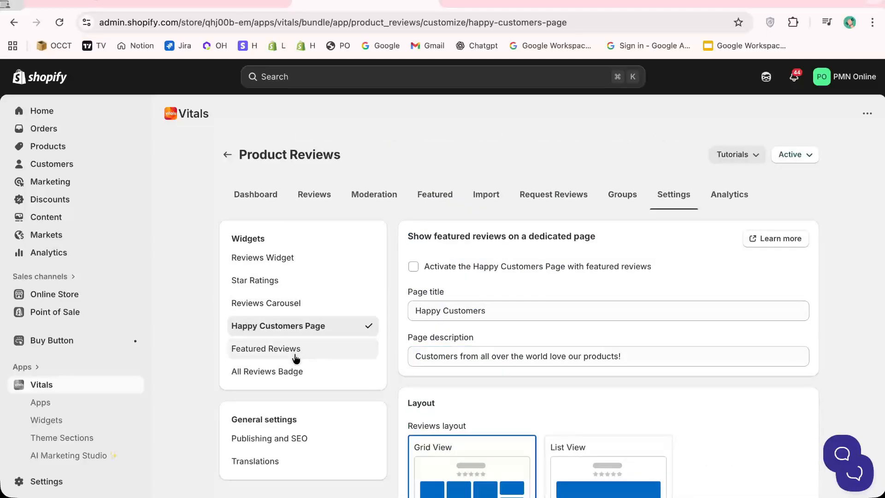
click(289, 372)
scroll(403, 331, down, 1)
scroll(403, 331, down, 7)
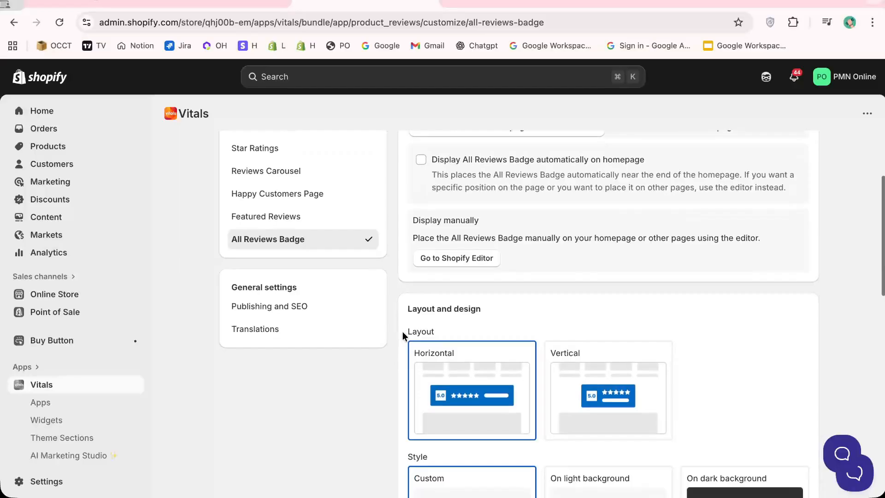
scroll(525, 349, down, 8)
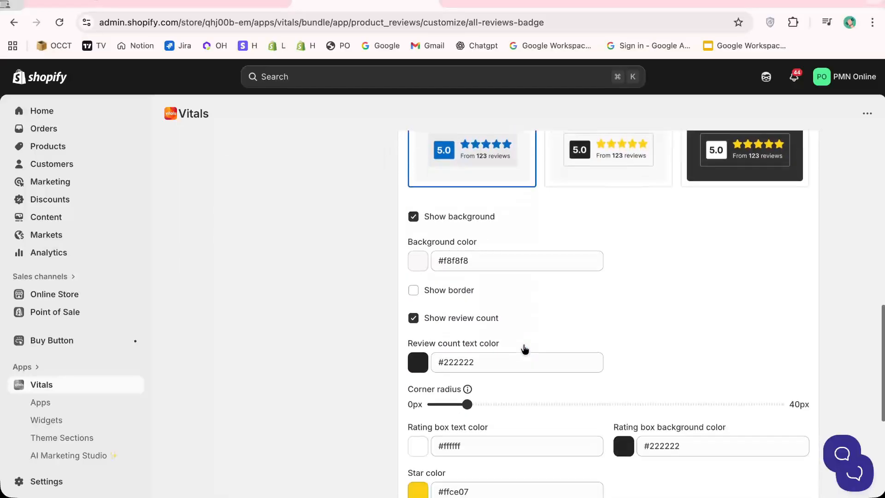
scroll(525, 350, up, 17)
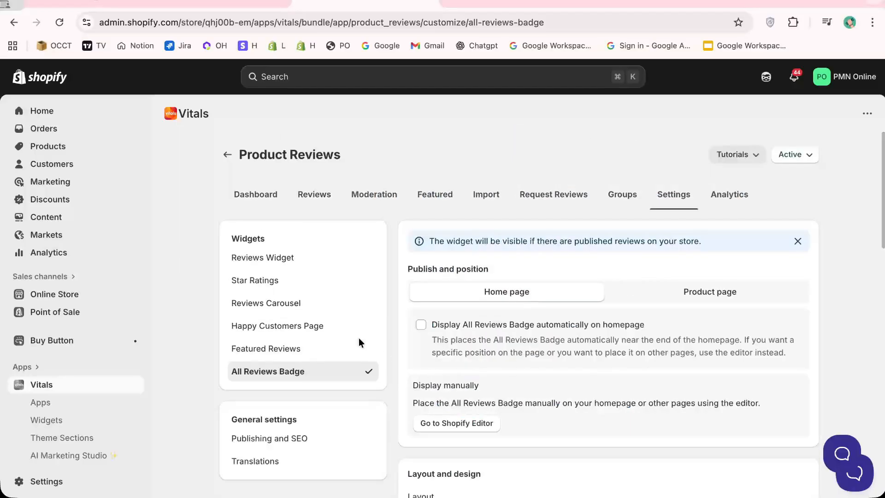
- Look over the Reviews Carousel settings for sending reviews, publishing and positioning
scroll(360, 338, down, 1)
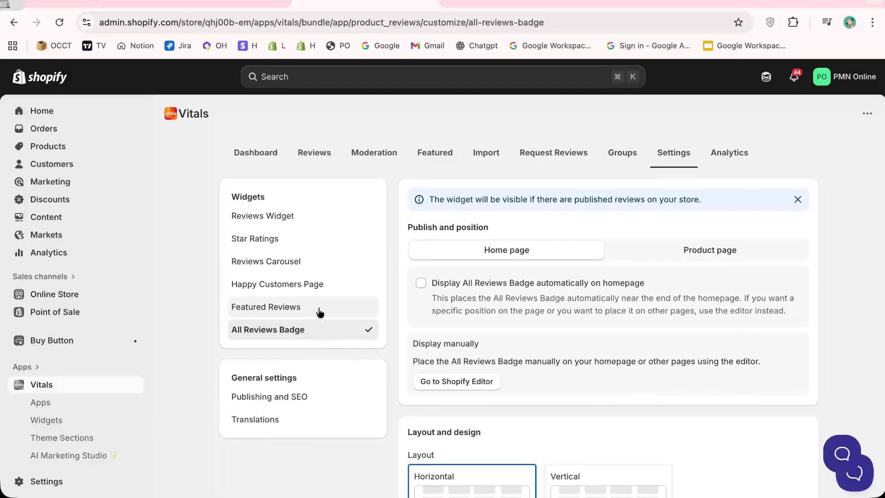
click(280, 262)
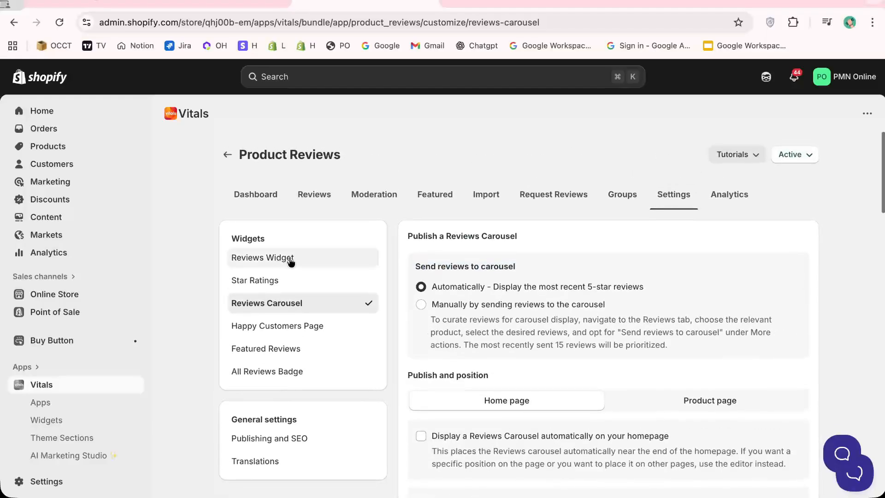
scroll(431, 258, down, 6)
scroll(354, 334, down, 8)
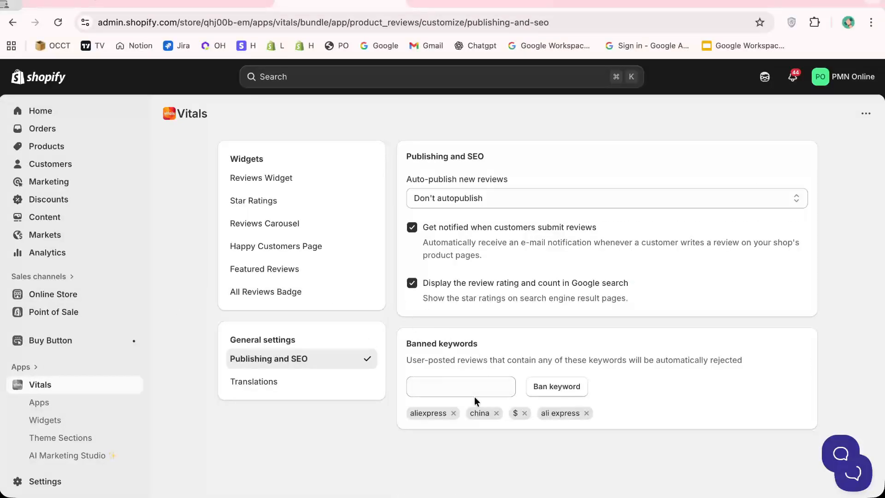
- Add "xxx" and "scam" to the banned keywords for user-posted reviews
click(452, 382)
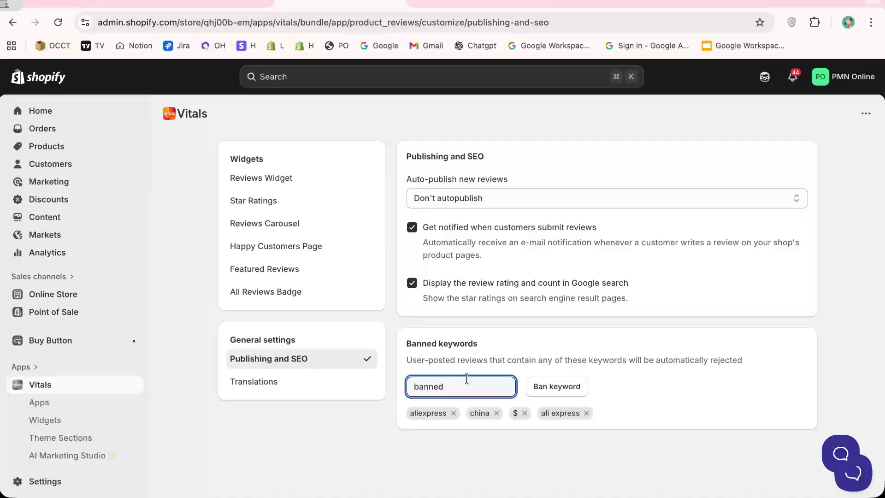
key(super+a)
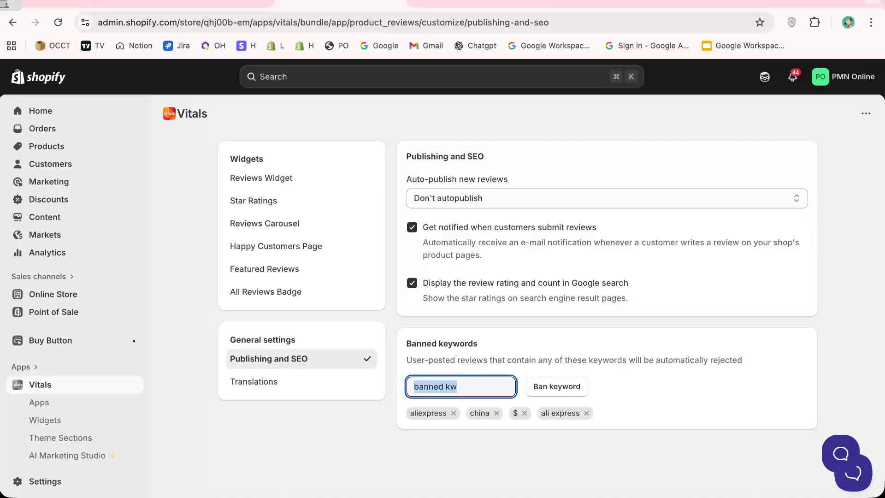
key(BackSpace)
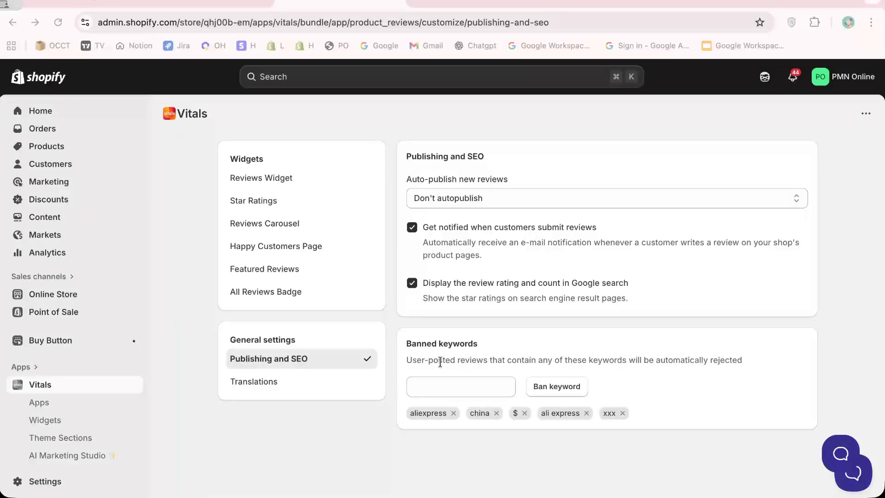
click(445, 387)
text(scam)
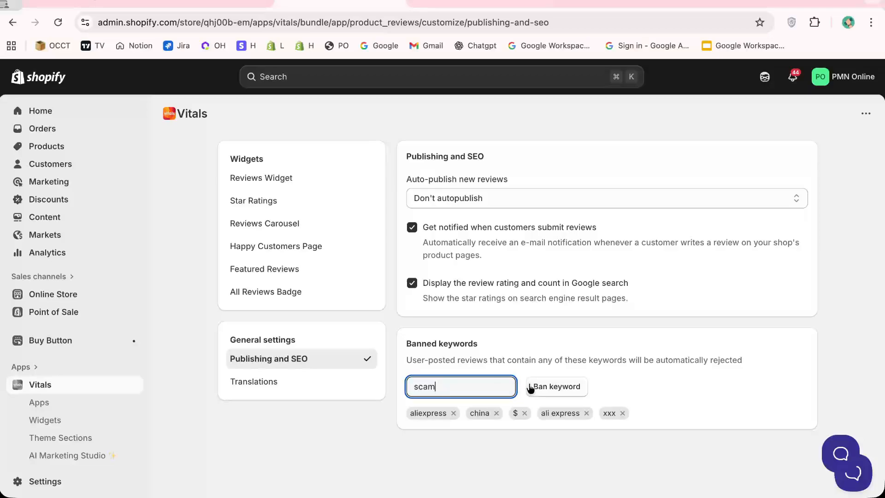
click(531, 388)
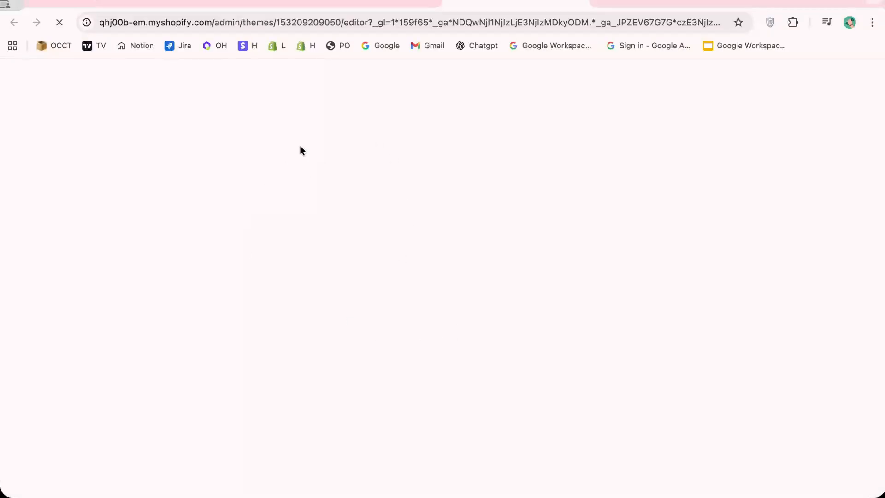
- Switch to the Dawn theme editor and open the ProMeta iPhone 16 Case product page in its preview
key(super+w)
key(ctrl+Tab)
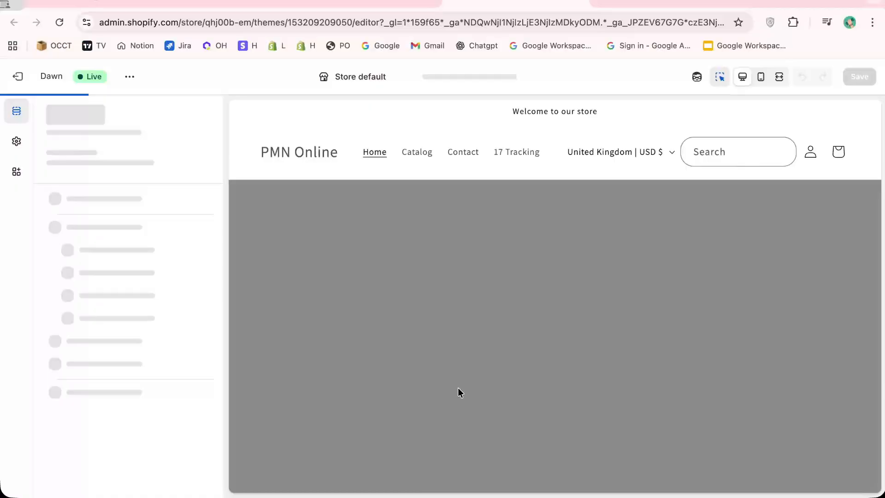
scroll(611, 323, down, 10)
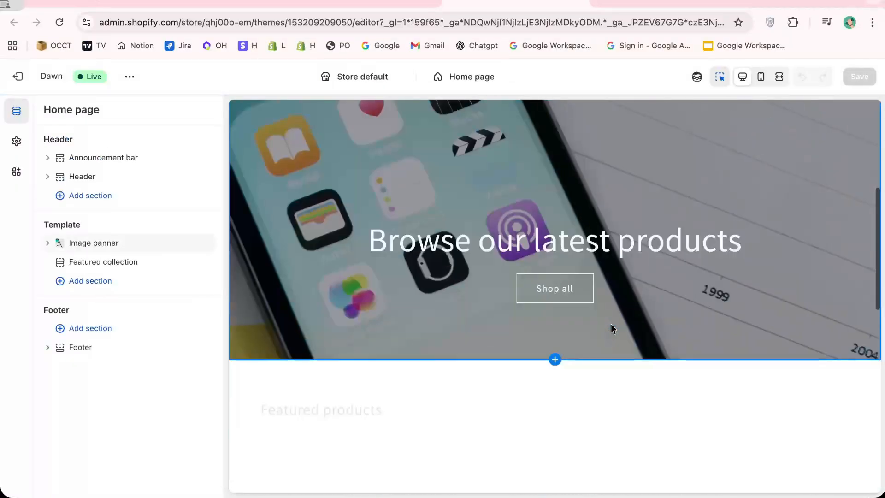
click(484, 203)
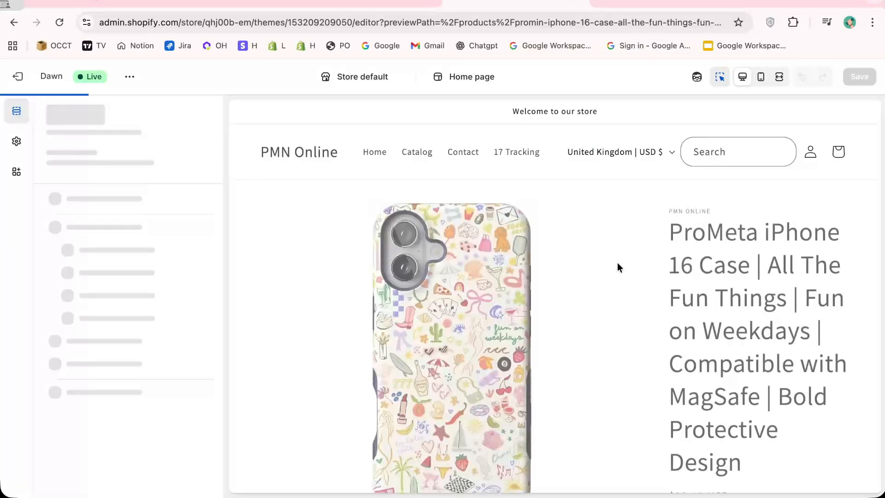
scroll(643, 261, down, 5)
scroll(642, 261, down, 3)
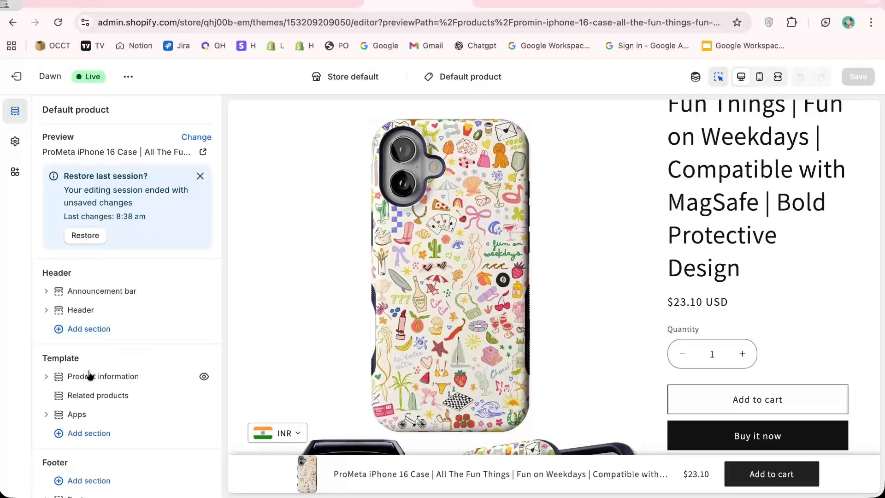
- Expand Product information and add the Vitals Product Review Stars app section to the Default product template
click(90, 376)
scroll(109, 348, down, 5)
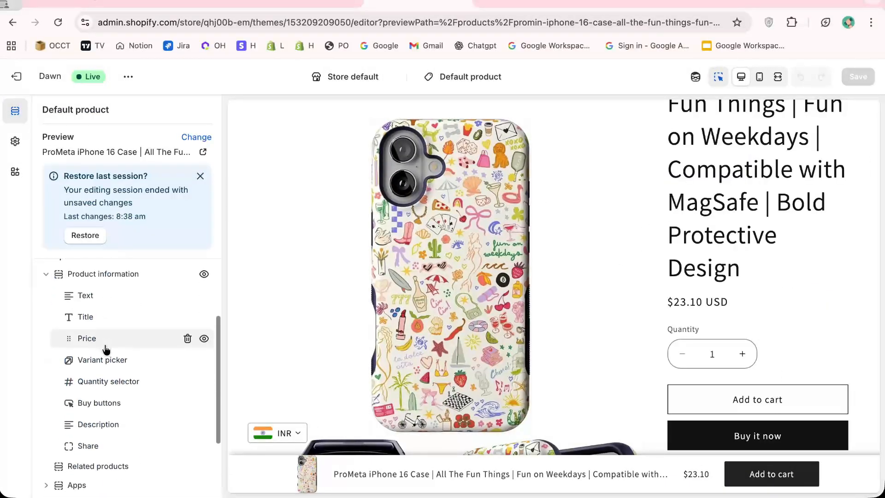
click(95, 406)
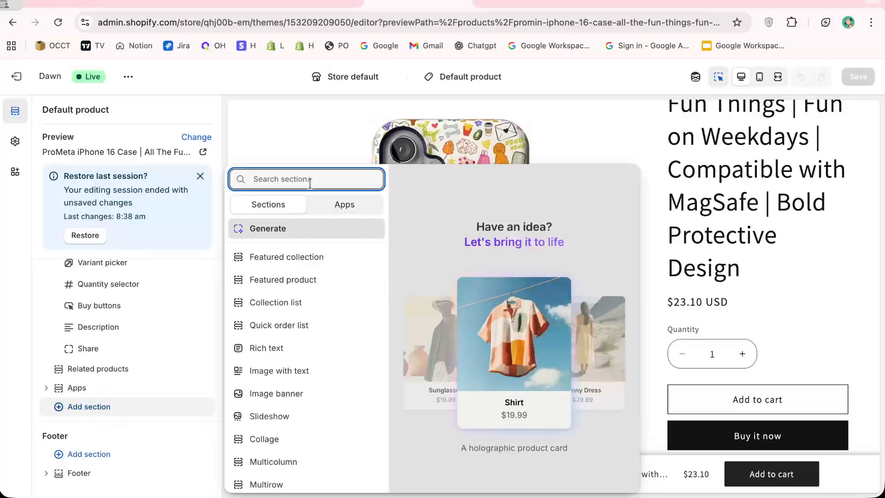
click(353, 206)
scroll(340, 257, down, 1)
scroll(339, 256, down, 5)
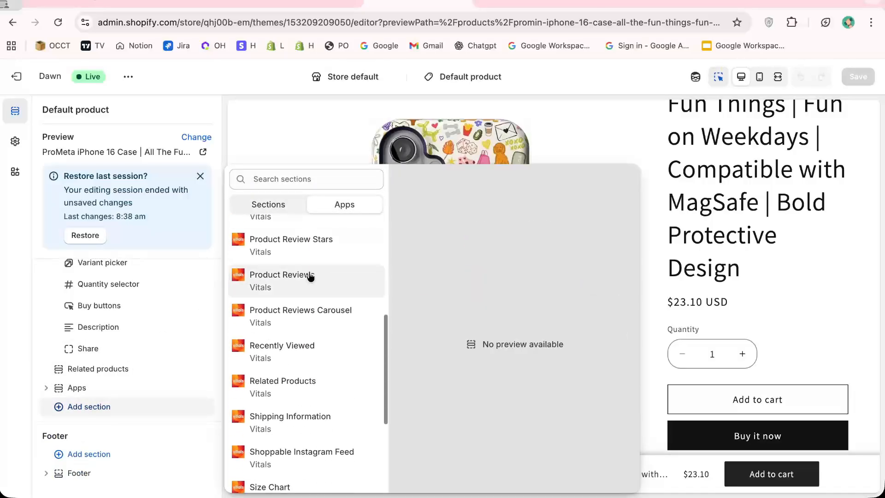
click(304, 246)
- Move the Product Review Stars block into Product information, between Text and Title, and save the template
drag(119, 389, 119, 267)
drag(119, 267, 119, 271)
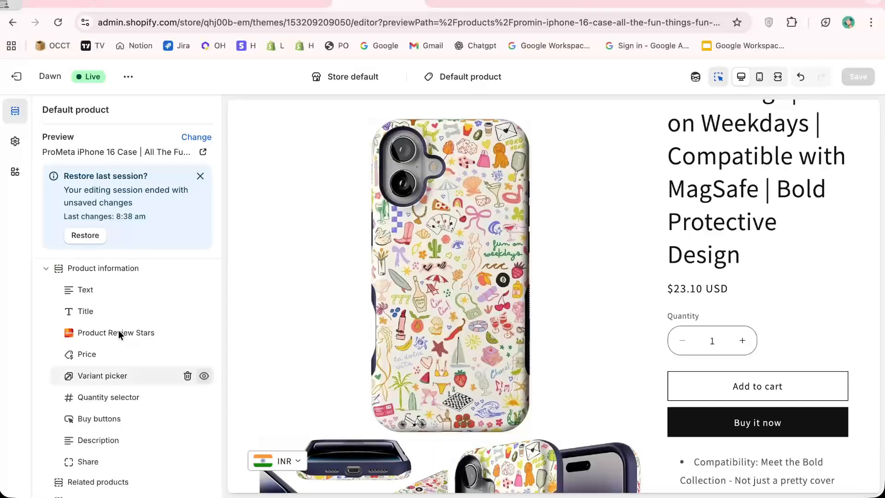
drag(119, 333, 111, 351)
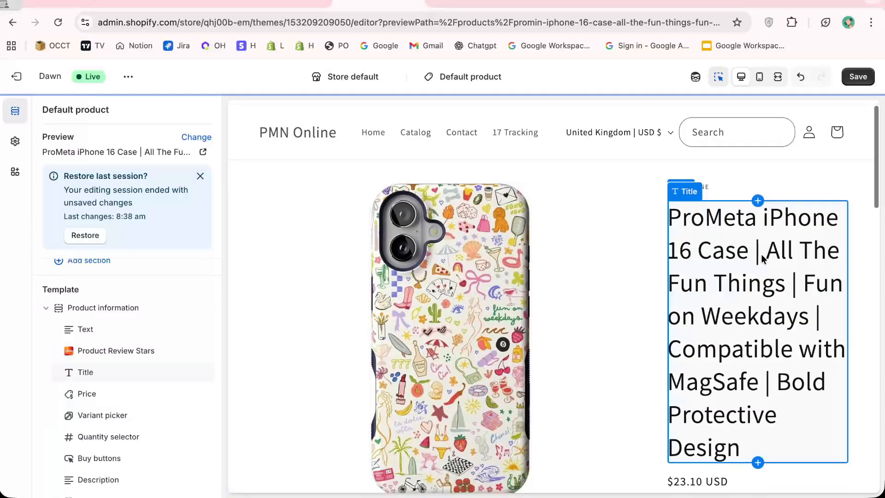
click(858, 78)
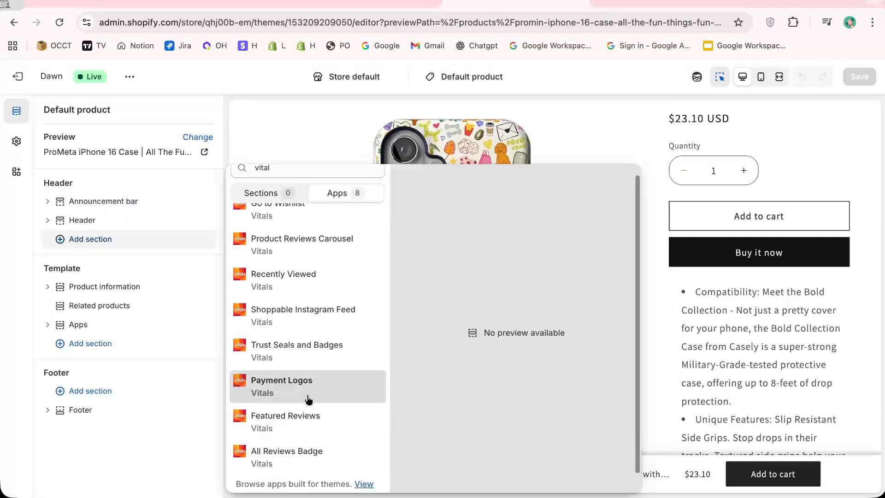
- Search the app sections for "vital", add Product Review Stars to the template, and place its Apps section directly above Related products
scroll(305, 406, down, 1)
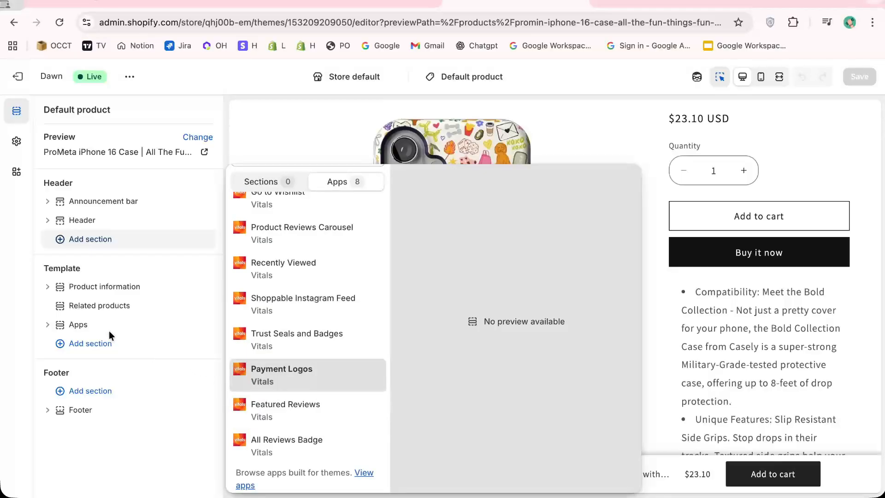
click(85, 325)
click(83, 343)
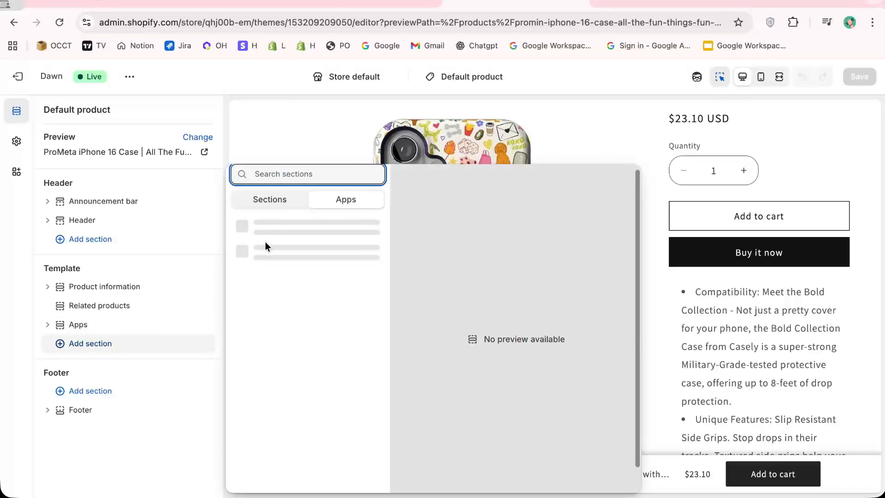
text(vital)
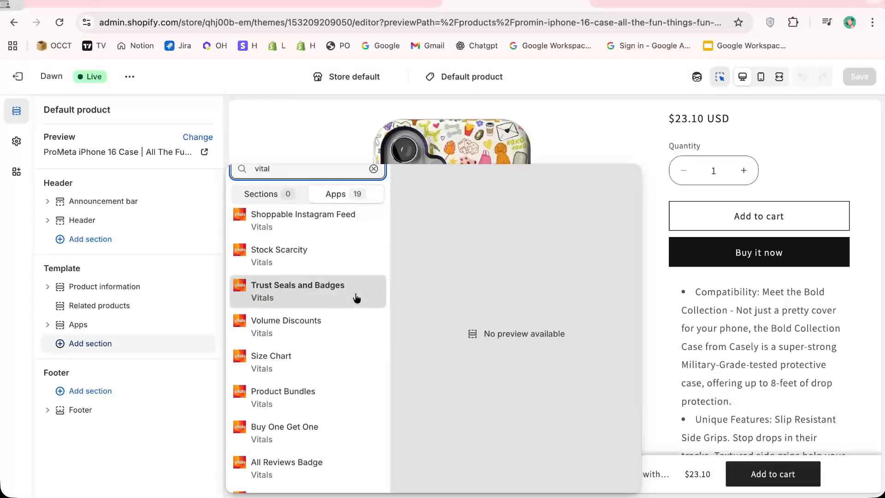
scroll(356, 297, down, 4)
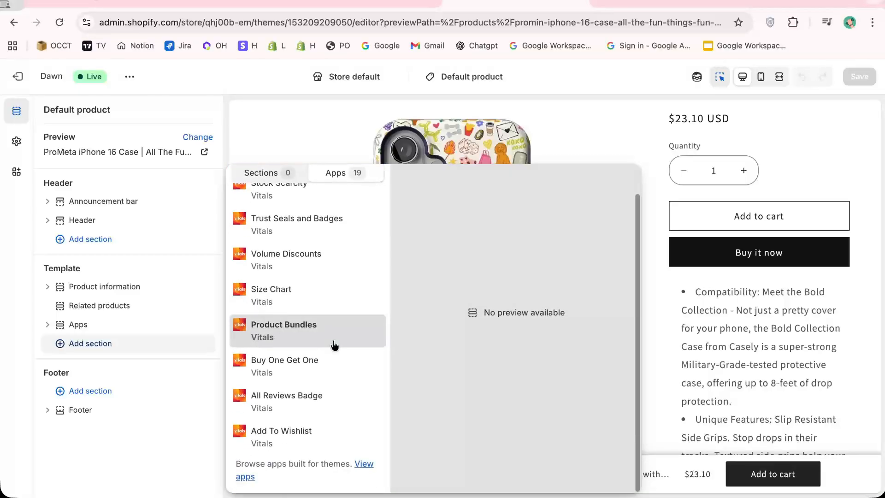
scroll(307, 401, up, 8)
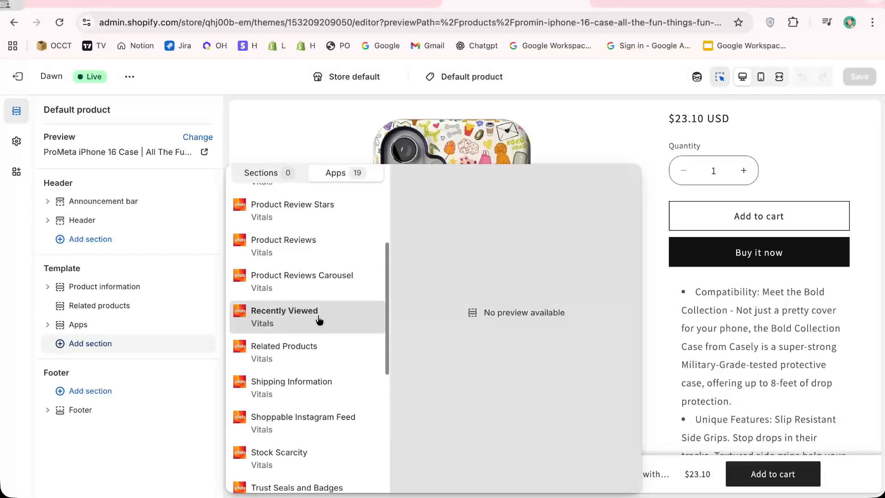
scroll(318, 322, up, 3)
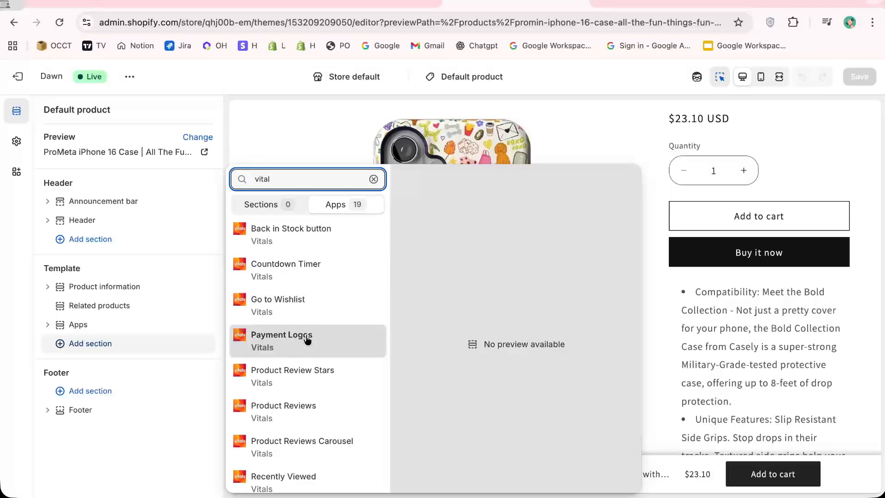
click(307, 375)
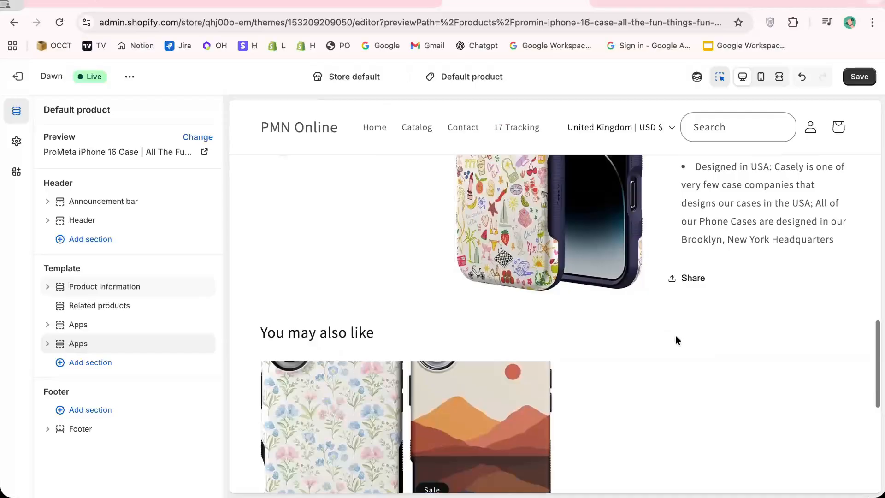
drag(81, 343, 84, 305)
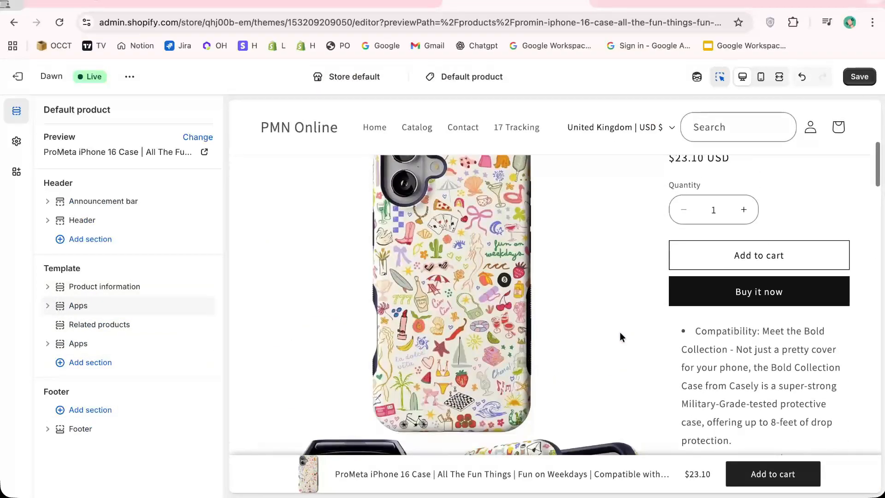
scroll(657, 316, down, 1)
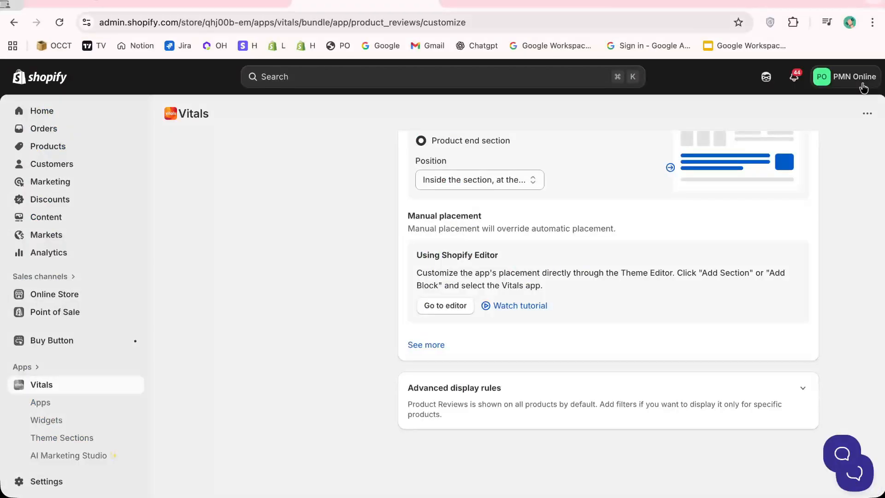
- Return from the Product Reviews settings to the Vitals apps list and open the Product Reviews dashboard
scroll(286, 343, up, 1)
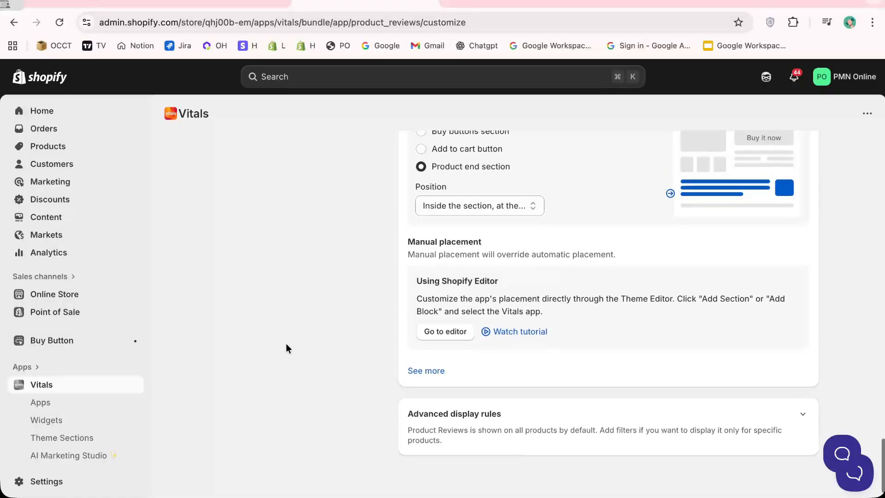
scroll(437, 396, up, 15)
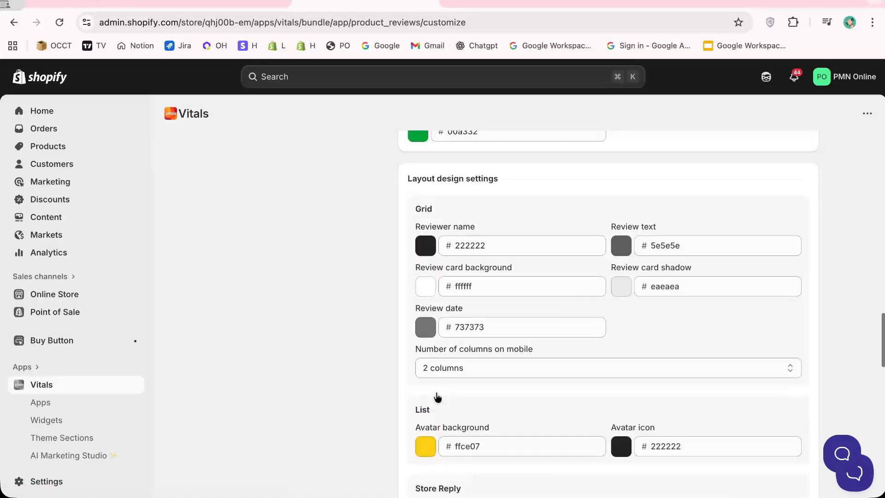
click(227, 155)
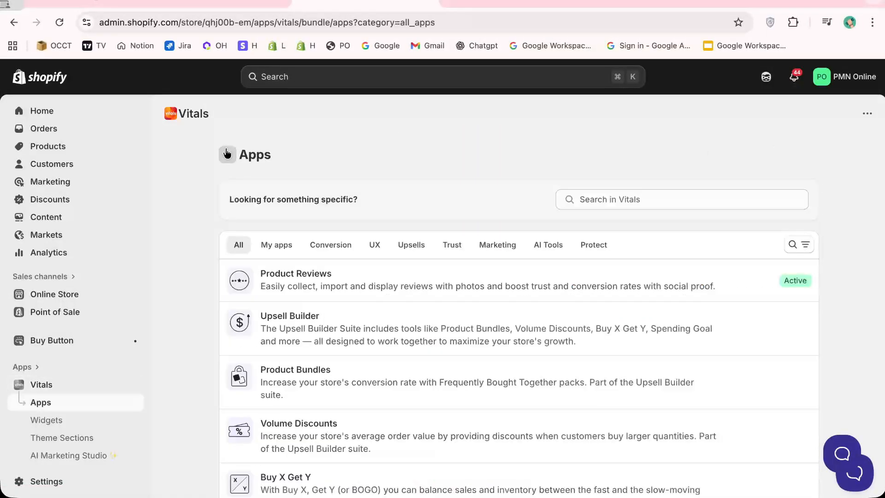
click(282, 288)
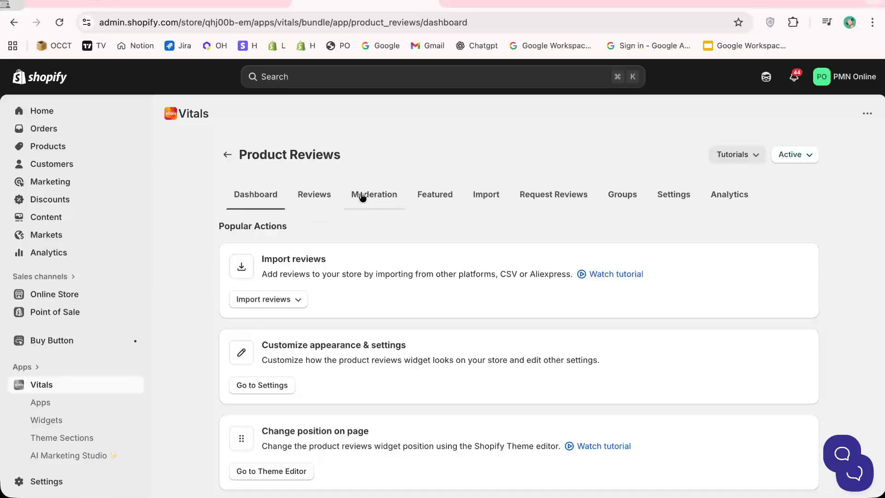
- Look through the product Reviews page and its options for importing reviews
click(323, 198)
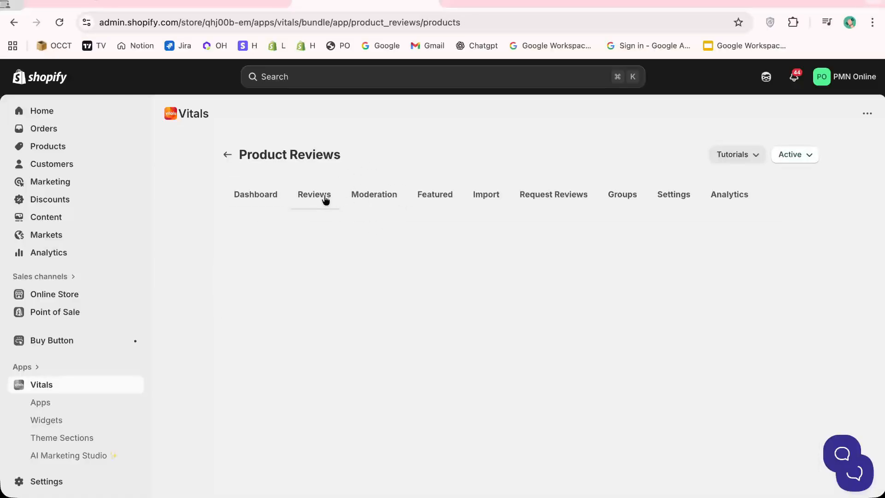
click(560, 344)
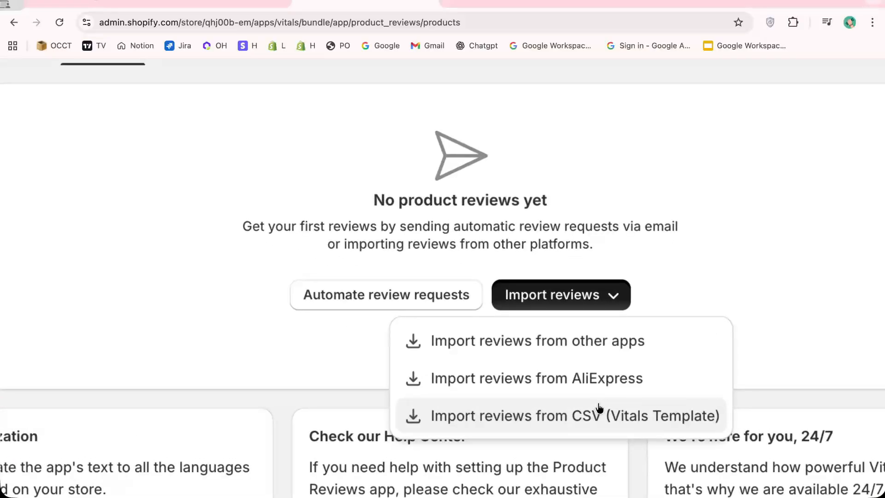
scroll(600, 409, down, 5)
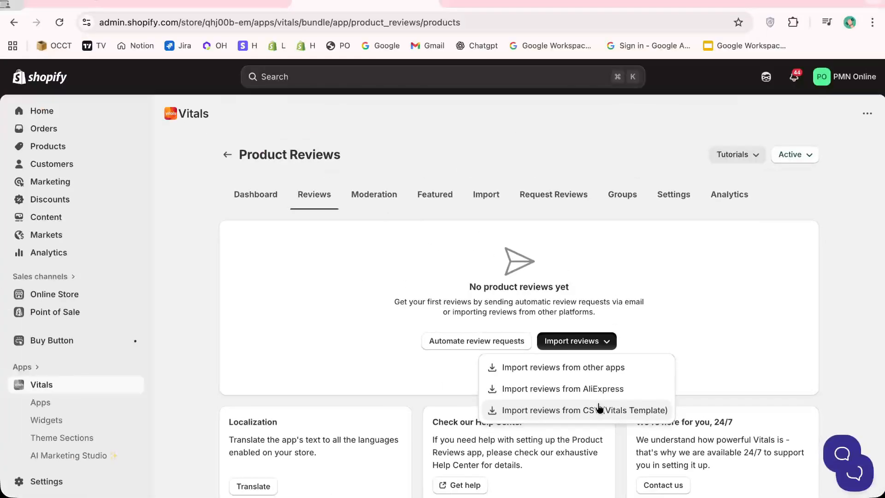
click(696, 306)
scroll(697, 305, down, 2)
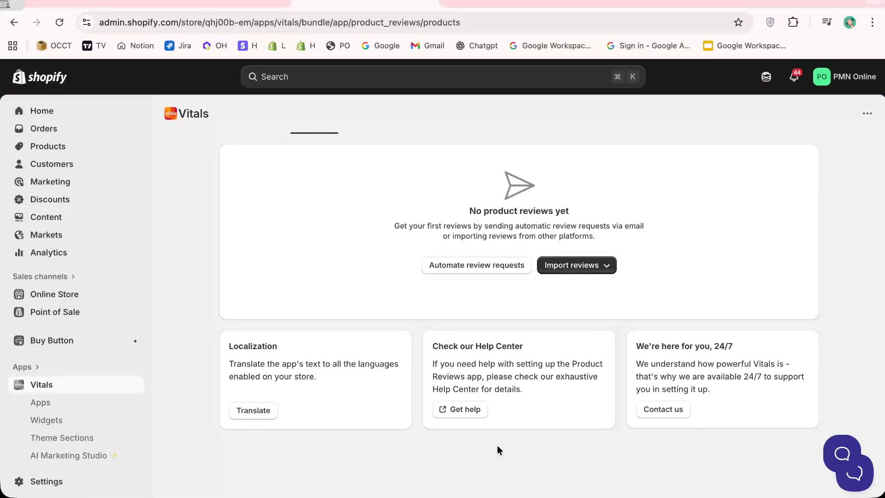
scroll(497, 446, up, 2)
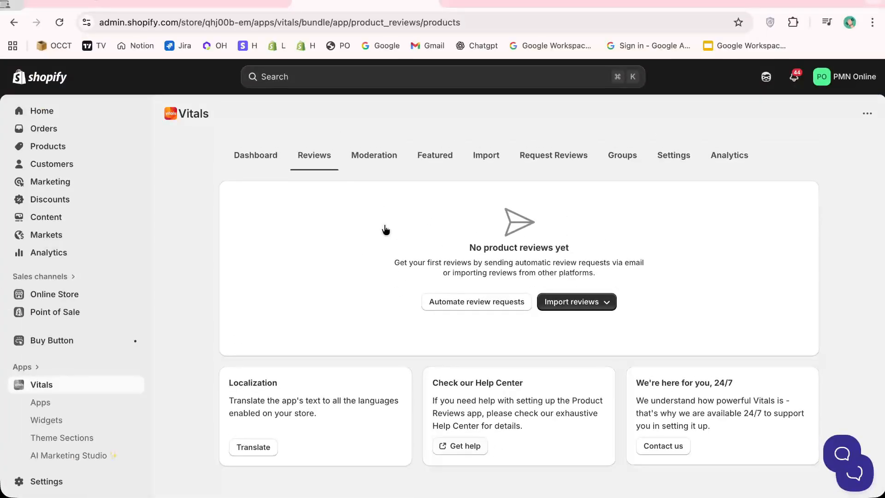
- Examine the Moderation and Featured reviews pages, briefly opening the Happy Customers page and closing it again
click(377, 156)
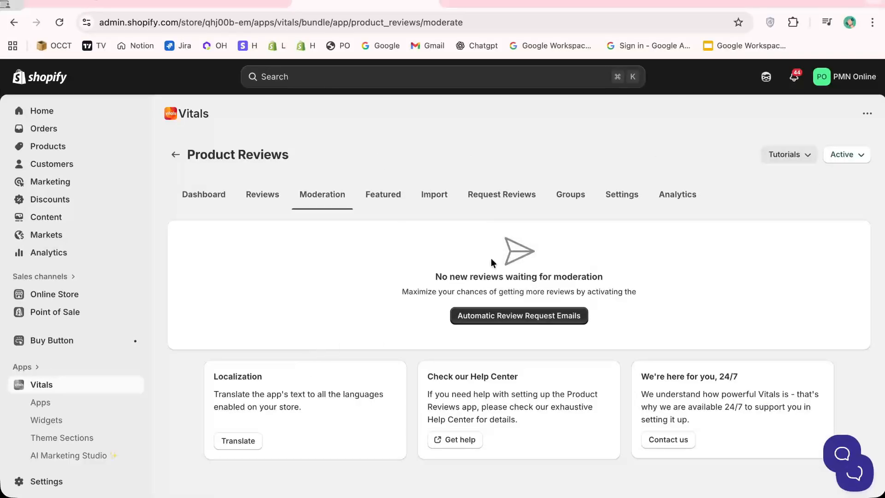
scroll(491, 258, down, 1)
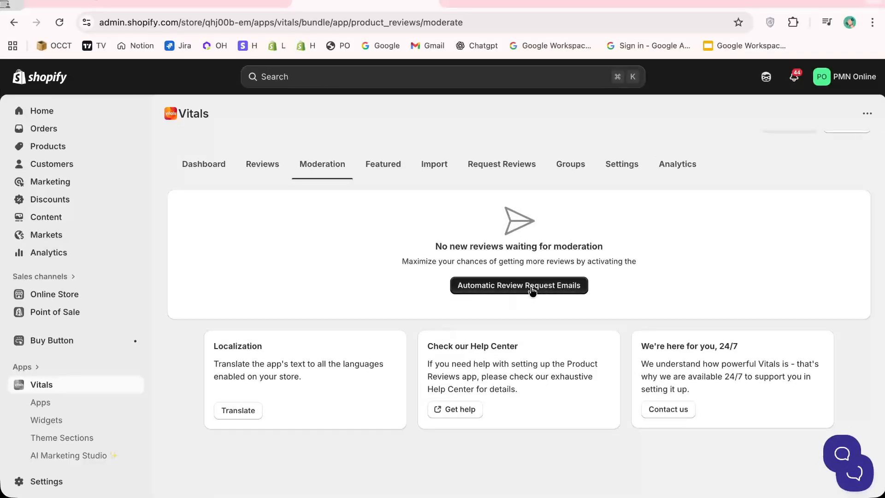
click(382, 171)
scroll(385, 233, down, 2)
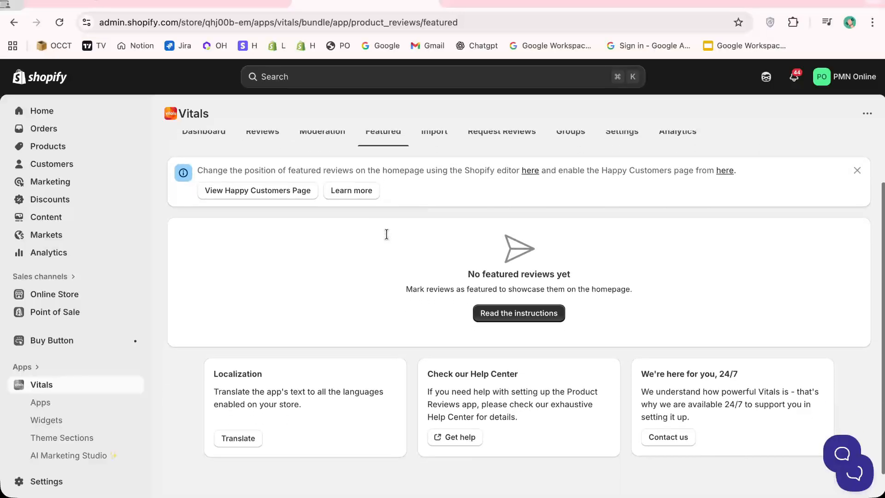
click(286, 194)
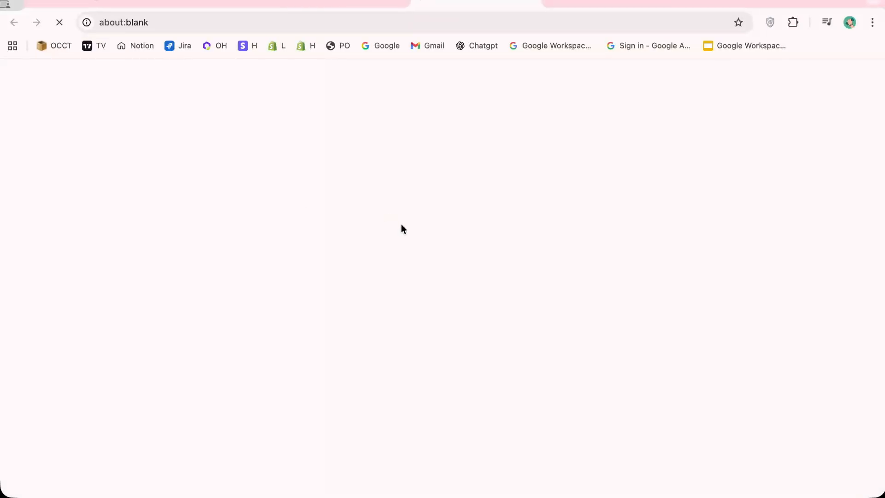
key(super+w)
scroll(469, 298, down, 1)
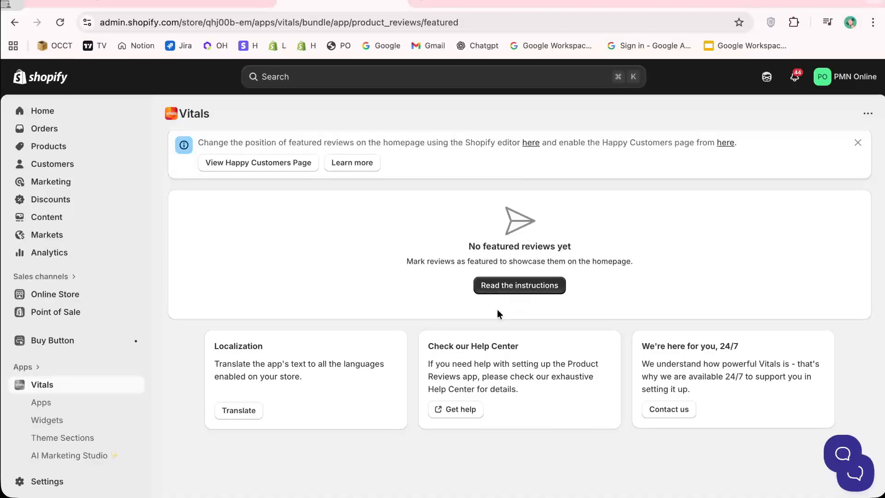
scroll(533, 294, up, 2)
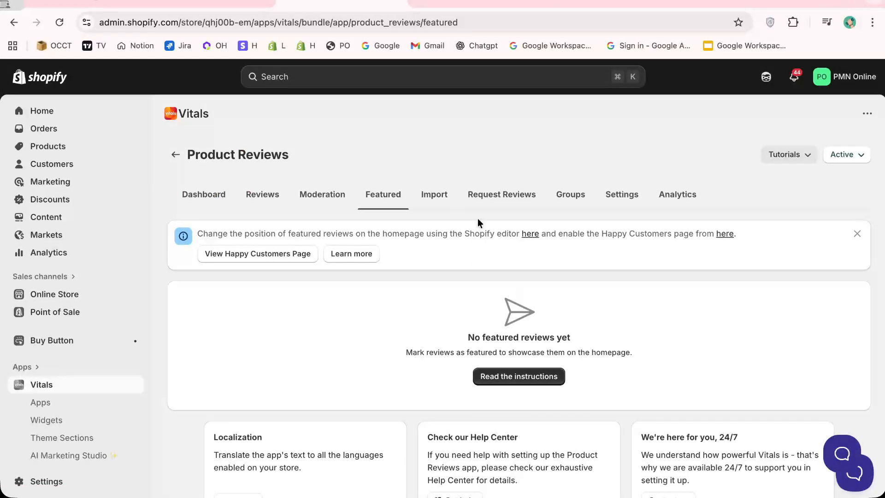
- Examine the review import sources and the CSV export option on the Import page
click(438, 197)
scroll(502, 287, down, 1)
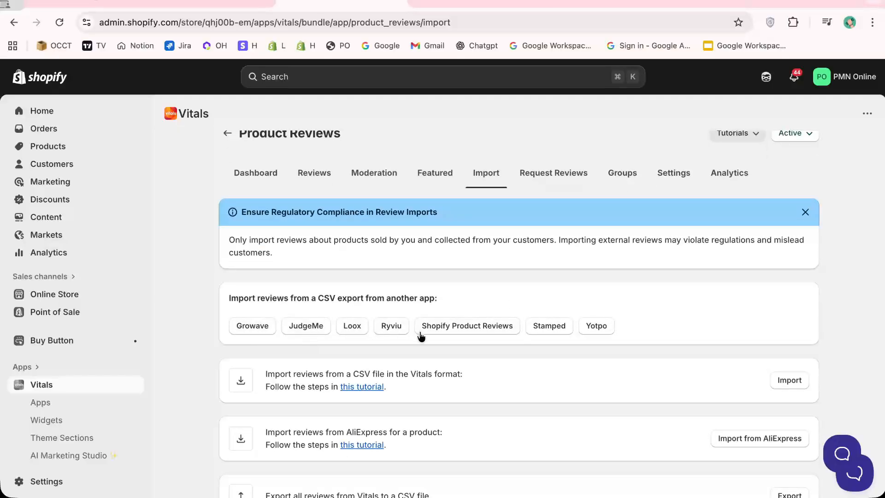
scroll(415, 394, down, 4)
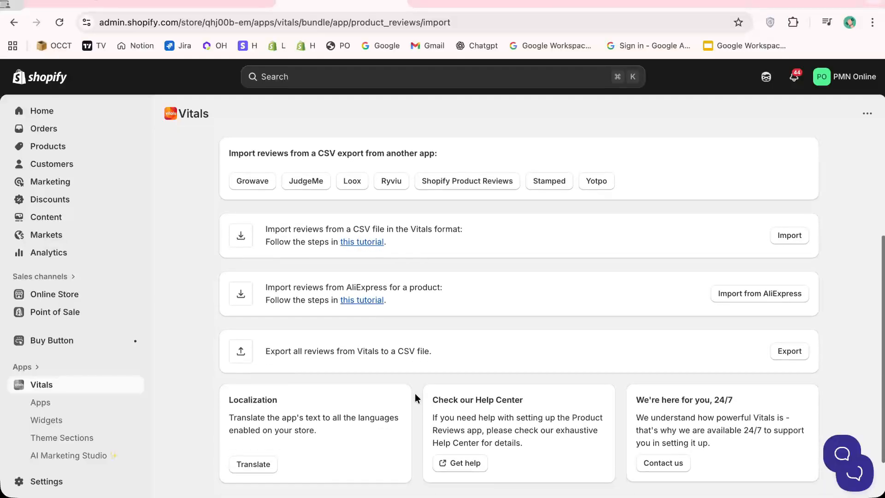
scroll(415, 394, up, 5)
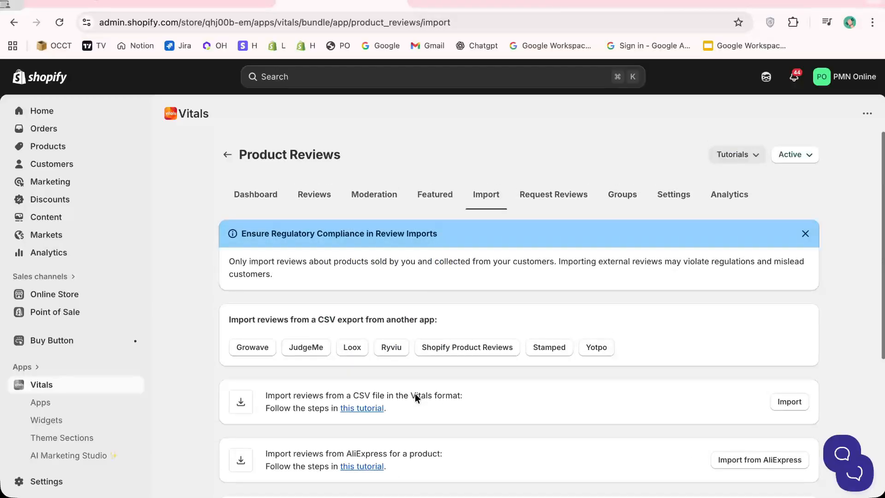
- Enable automatic review request emails, set their timing to 10 days after Order fulfilled, and save
click(555, 196)
click(413, 238)
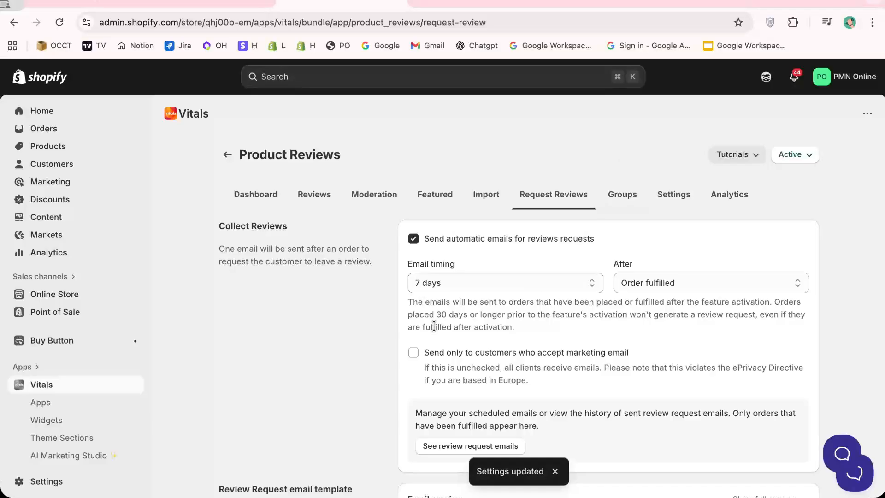
click(449, 285)
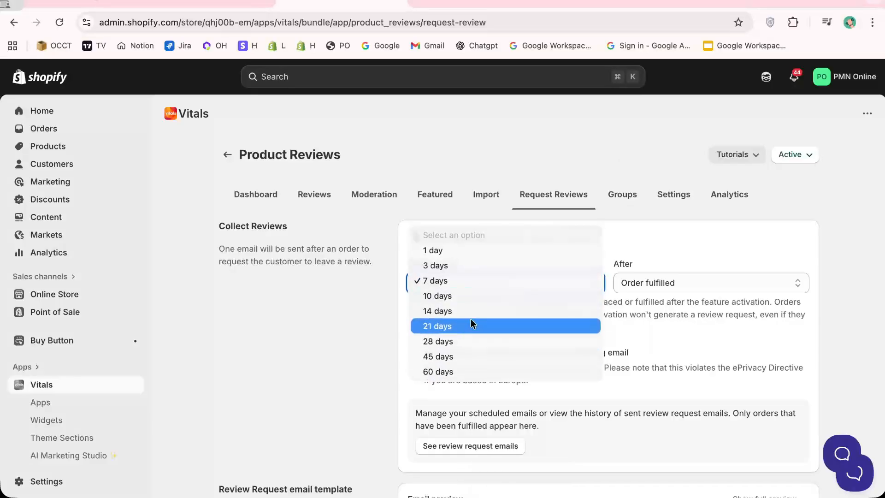
click(452, 282)
scroll(491, 294, down, 3)
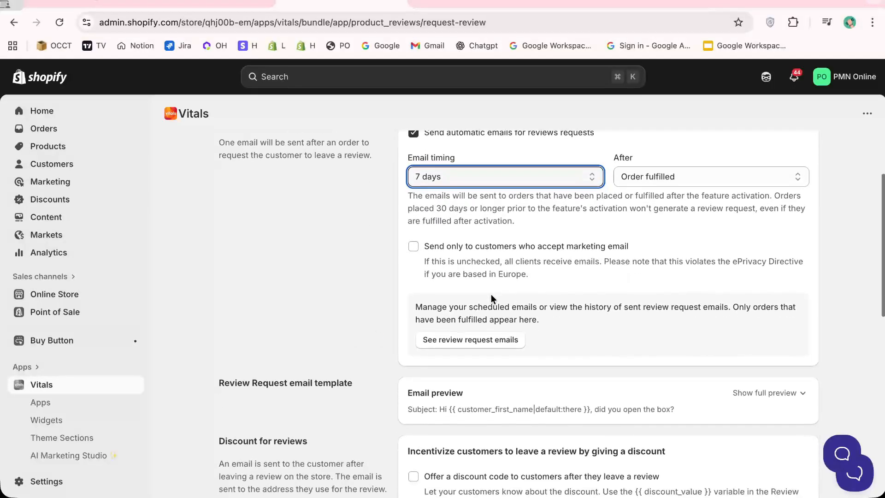
scroll(491, 294, up, 1)
click(516, 217)
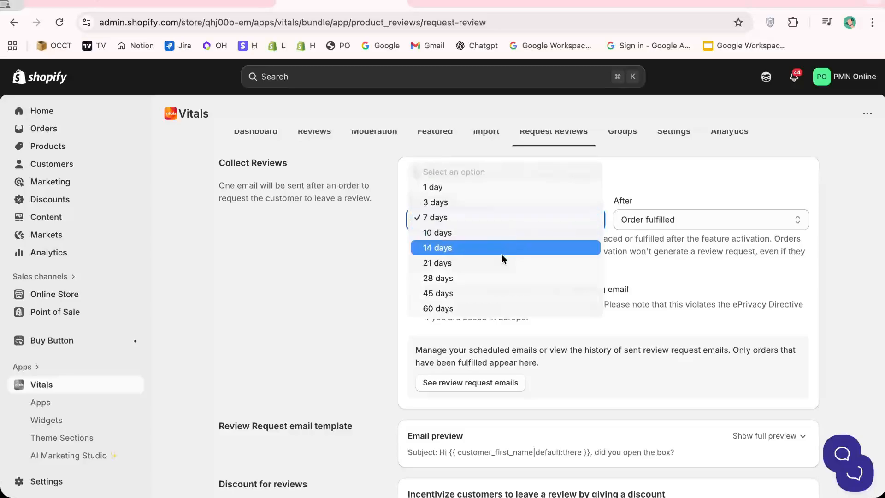
click(507, 238)
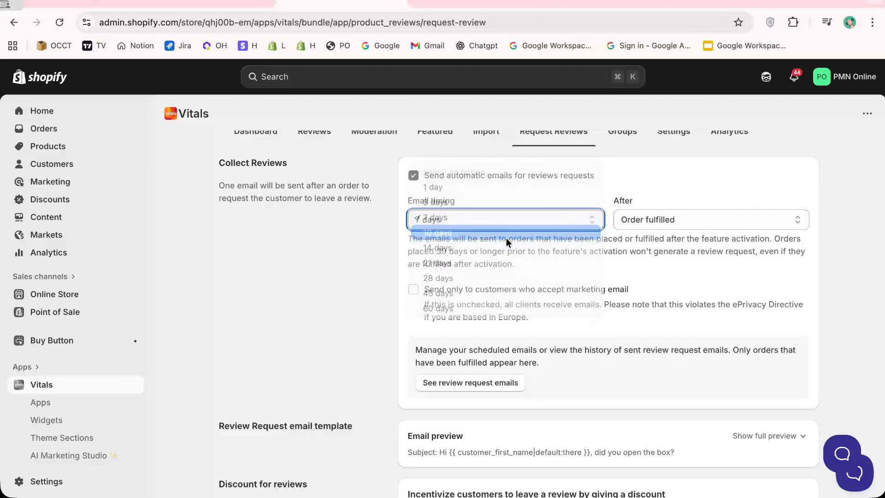
scroll(500, 295, up, 1)
click(628, 77)
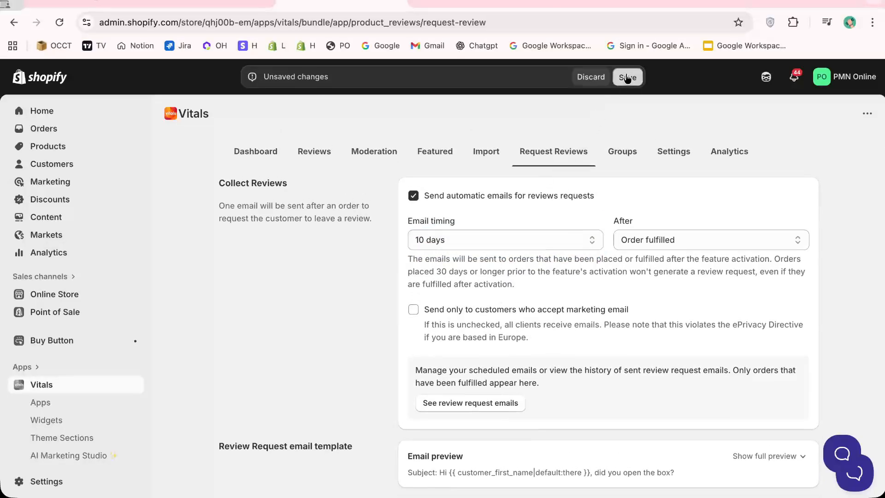
- Examine the remaining review request options, including the email template and the discount offered for reviews
scroll(454, 233, down, 3)
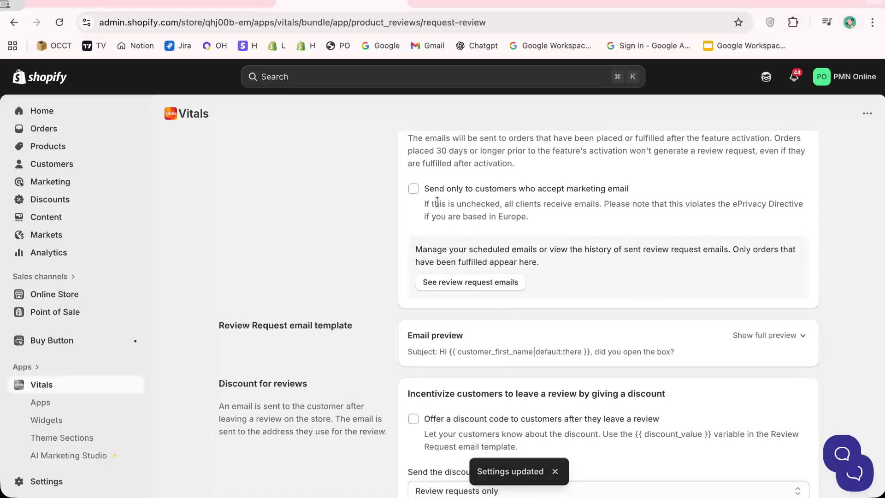
scroll(418, 198, down, 1)
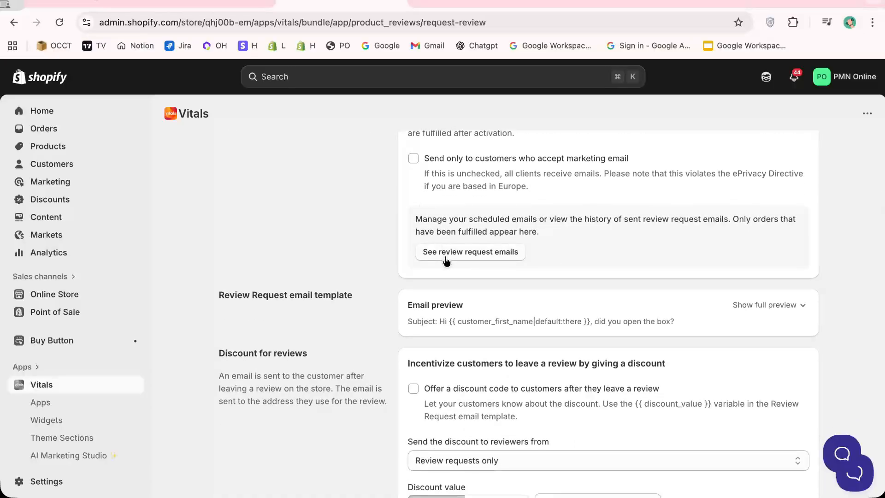
scroll(446, 260, down, 2)
scroll(397, 273, down, 6)
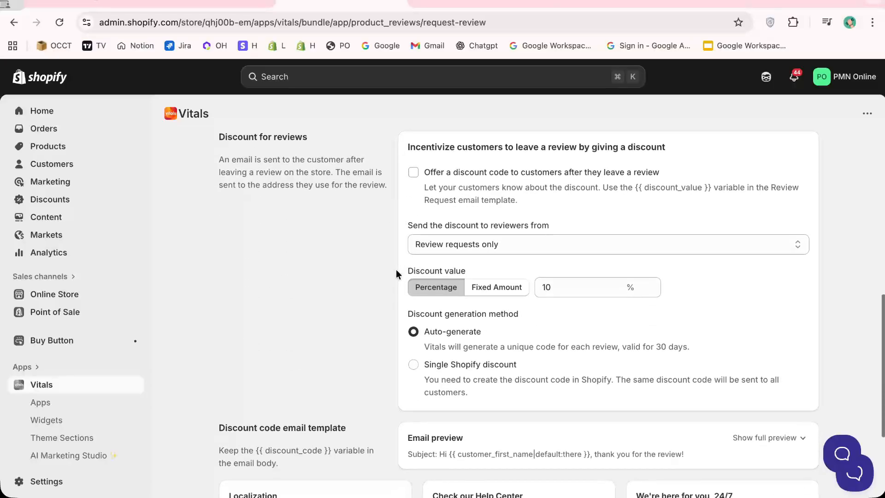
scroll(397, 272, up, 12)
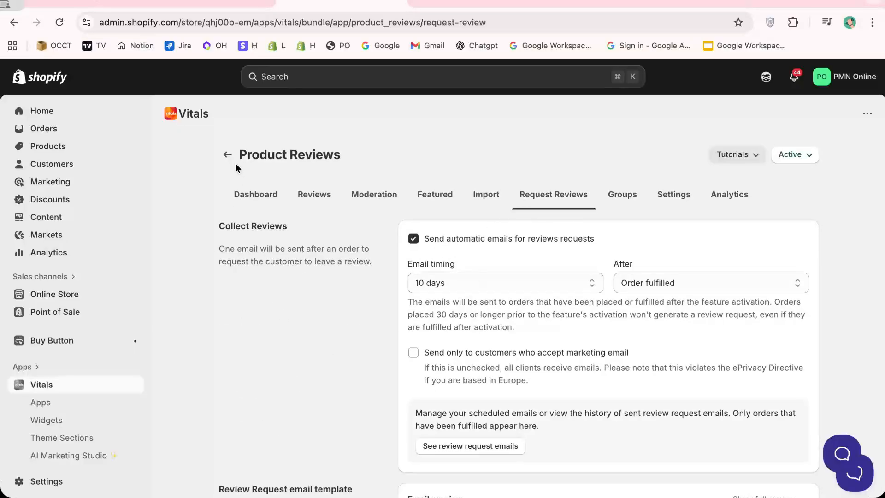
- View the Groups, Settings and Analytics pages of Product Reviews
click(610, 195)
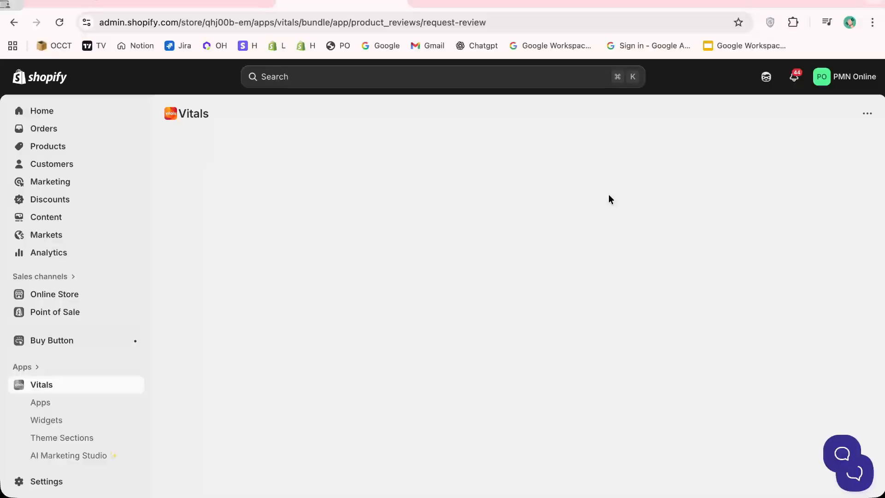
click(668, 201)
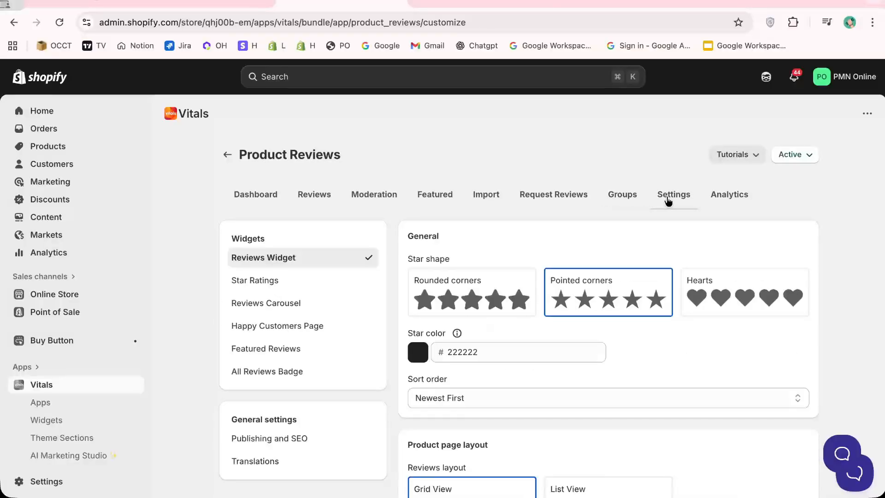
click(723, 195)
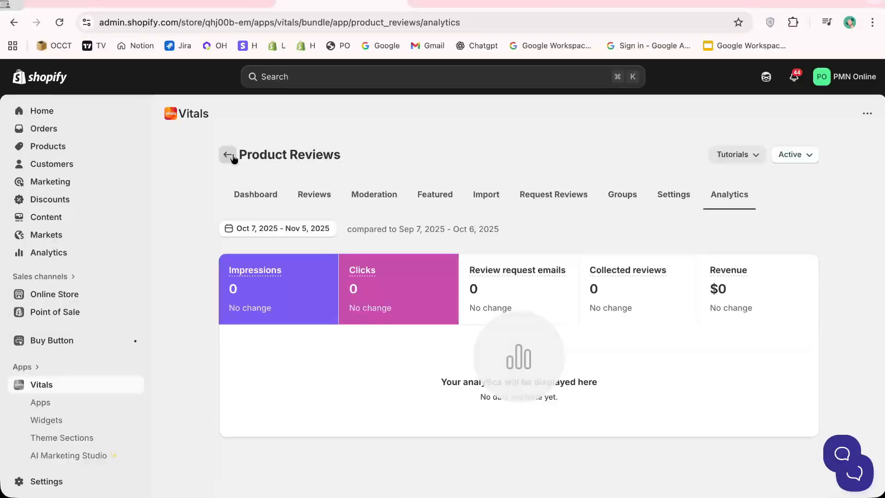
- Return to the Vitals apps list, open Product Bundles, and start creating a new product bundle
click(231, 156)
scroll(321, 303, down, 2)
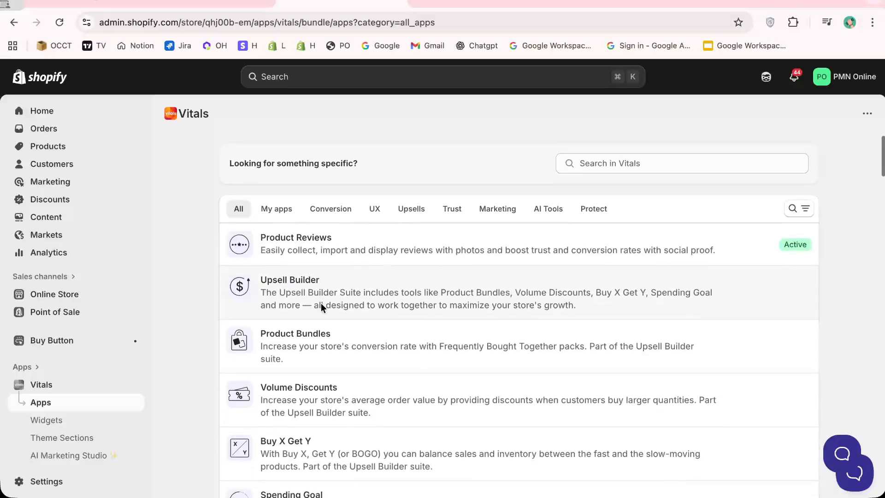
scroll(322, 305, up, 2)
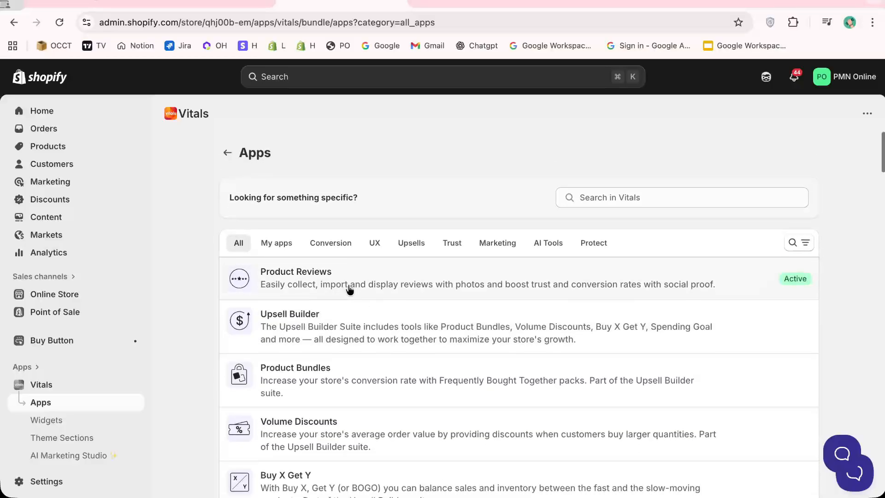
scroll(350, 290, down, 2)
scroll(350, 290, down, 3)
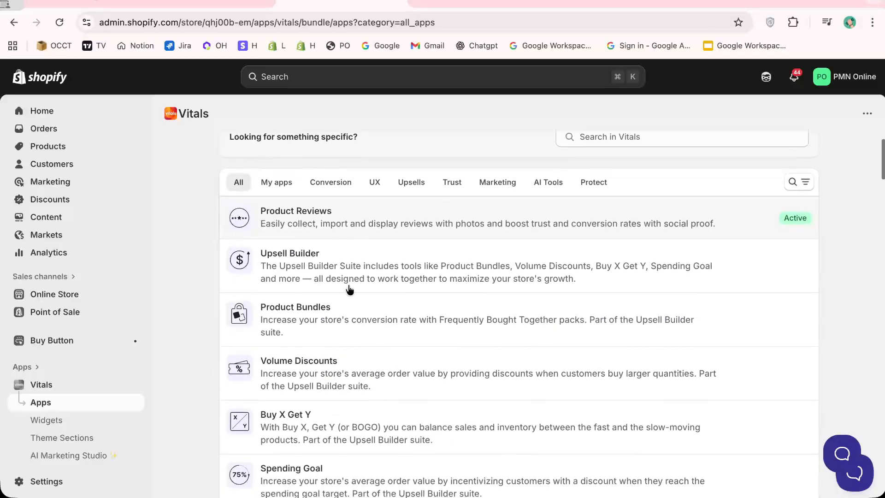
click(321, 280)
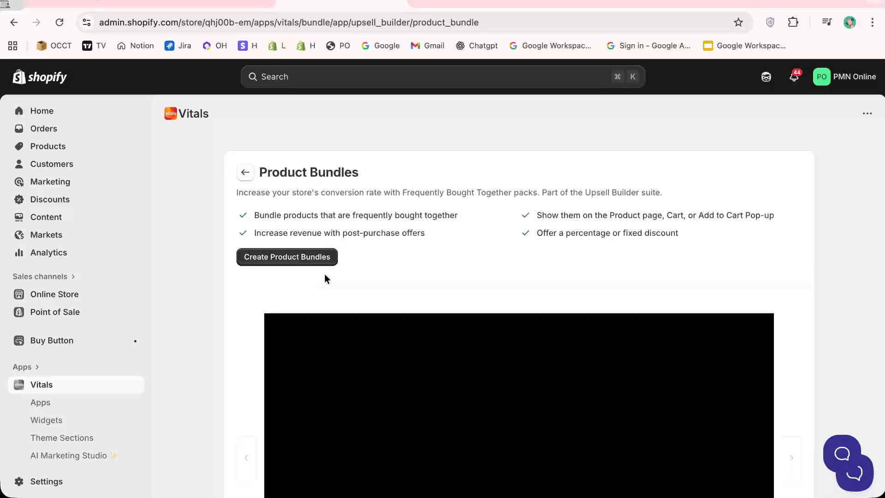
click(311, 257)
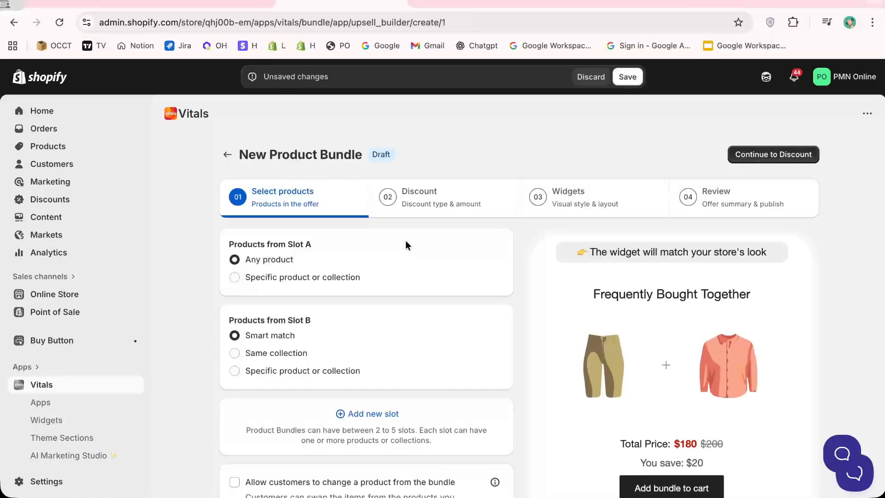
- Review the bundle's product slots, keeping Any product for Slot A and Smart match for Slot B, and continue to the Discount stage
scroll(456, 299, down, 4)
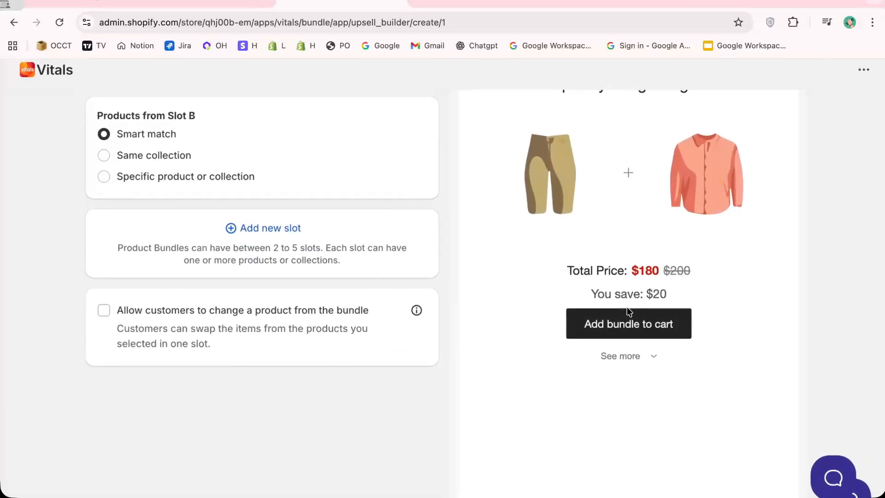
scroll(452, 324, down, 4)
scroll(452, 325, up, 8)
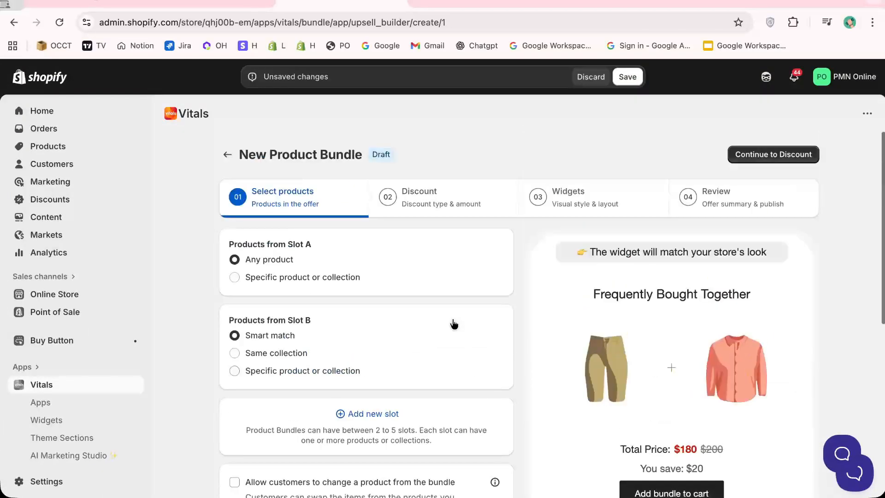
mouse_move(624, 253)
scroll(397, 288, down, 2)
scroll(397, 288, up, 2)
click(461, 217)
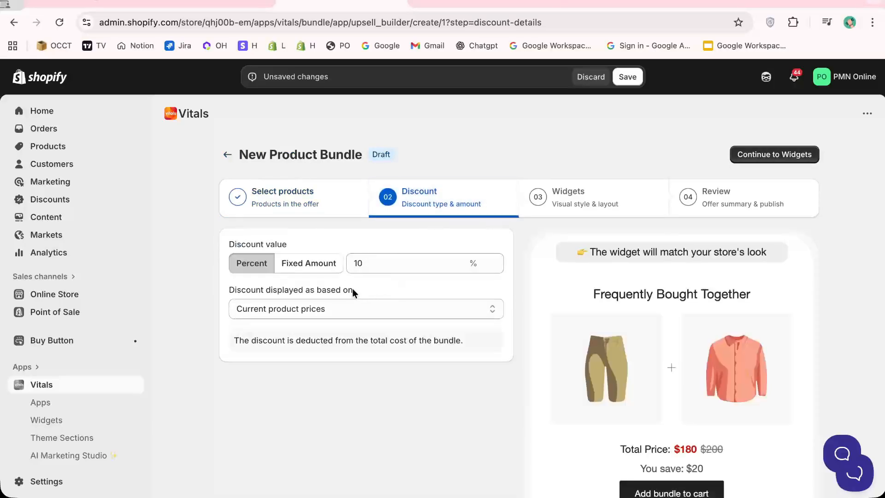
- Visit the bundle's Widgets stage, return to the Vitals apps list, and view the Buy X Get Y overview page
click(571, 210)
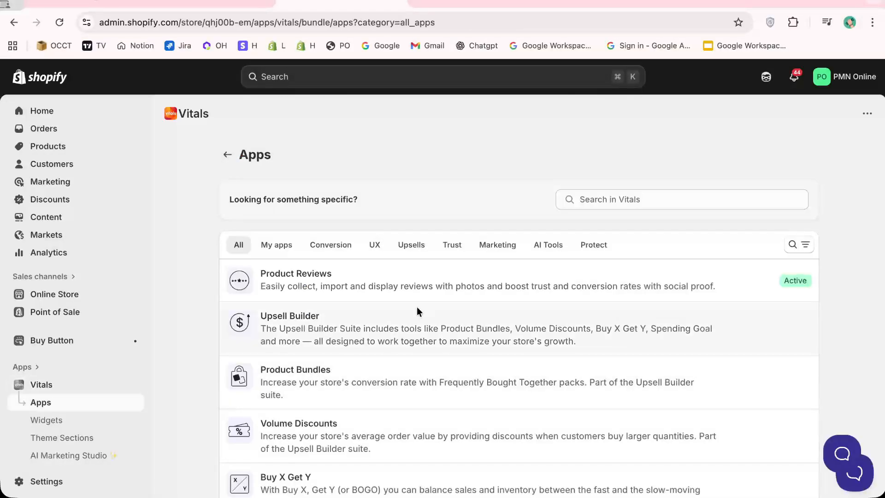
scroll(417, 306, down, 2)
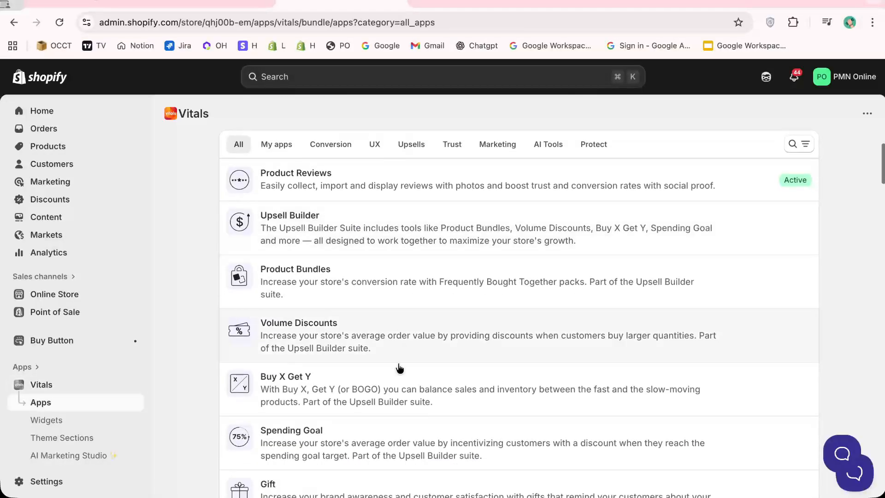
click(369, 382)
scroll(428, 335, down, 3)
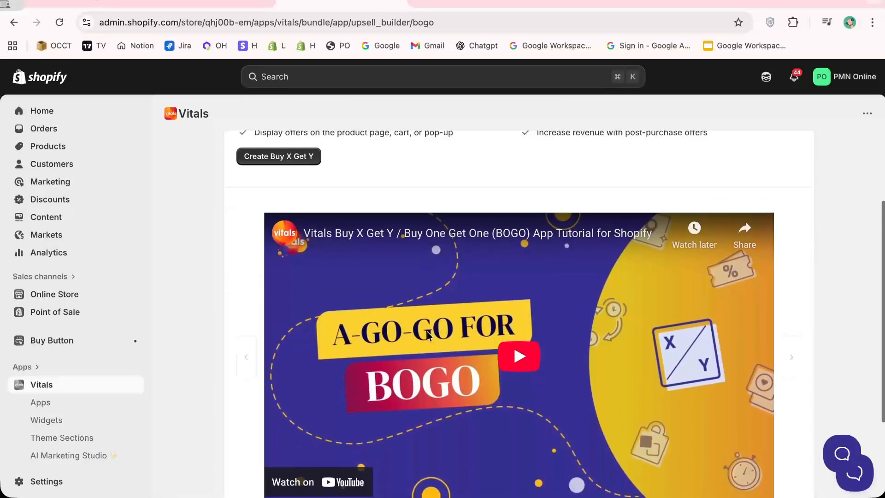
scroll(428, 336, up, 3)
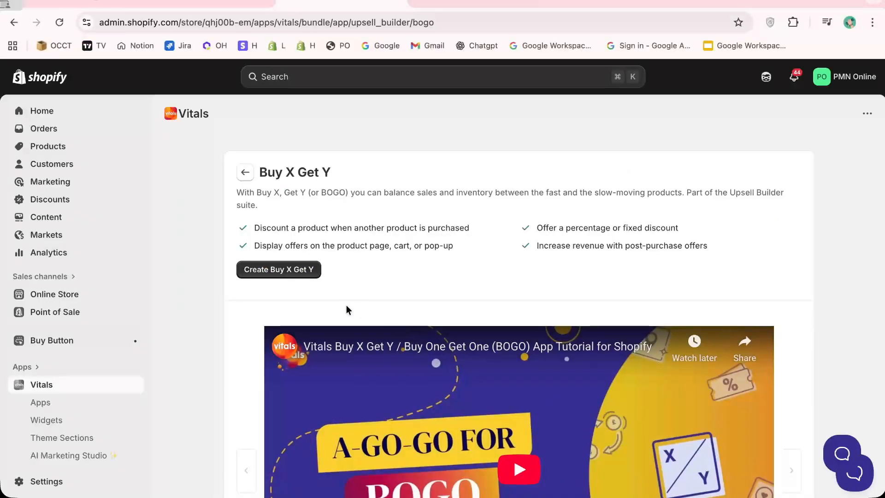
- Start a new Buy X Get Y offer, review its product selection options, and leave the page without saving
click(295, 273)
scroll(470, 257, down, 3)
scroll(473, 320, up, 3)
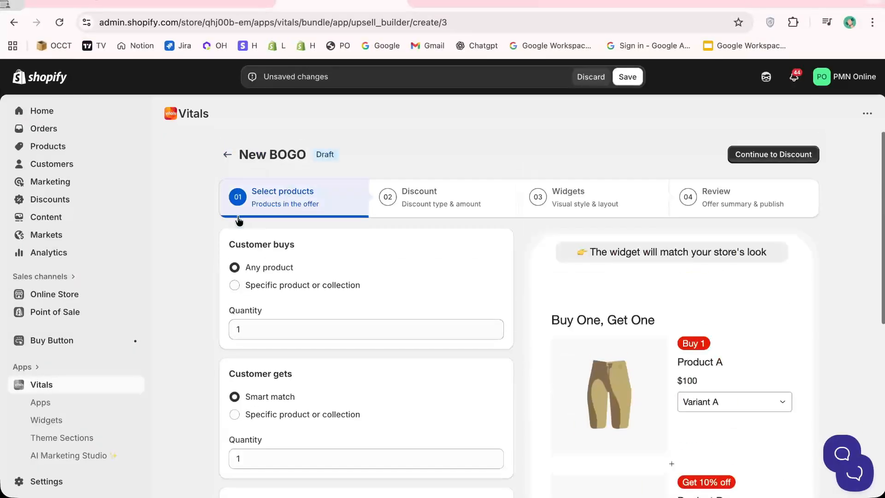
scroll(372, 251, down, 6)
scroll(371, 250, up, 6)
click(228, 155)
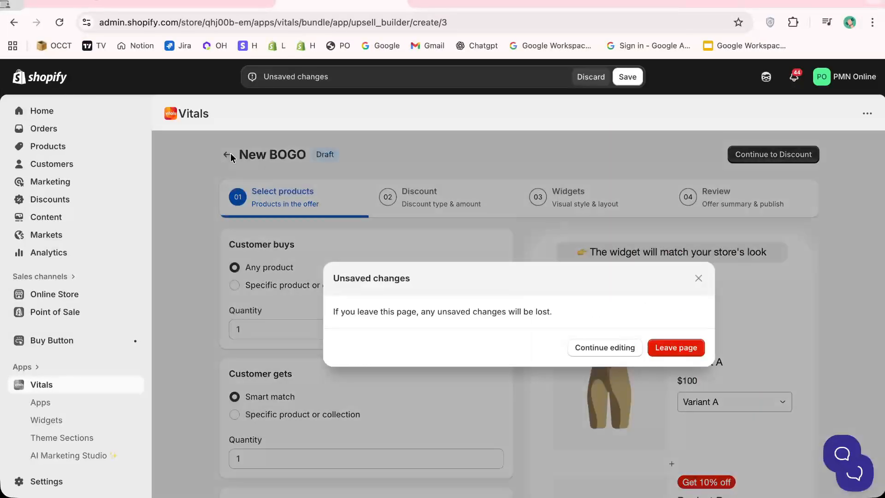
click(676, 348)
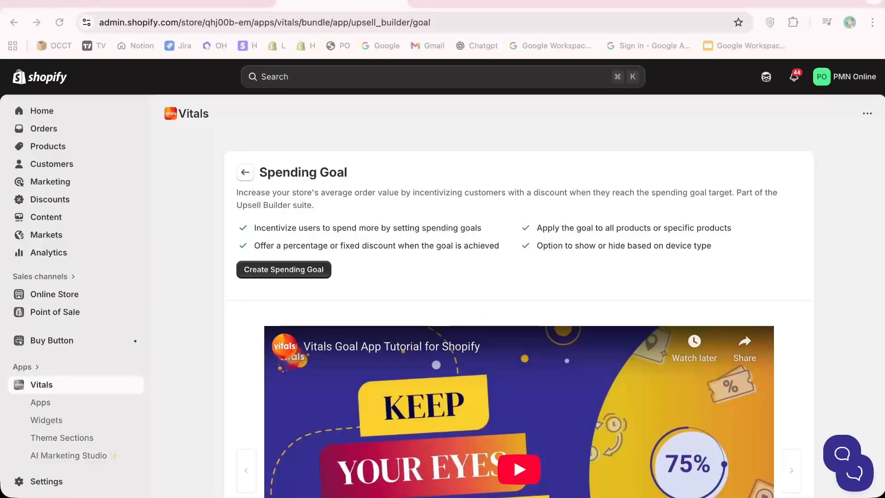
- Read the Spending Goal overview and start creating a spending goal
scroll(375, 224, down, 4)
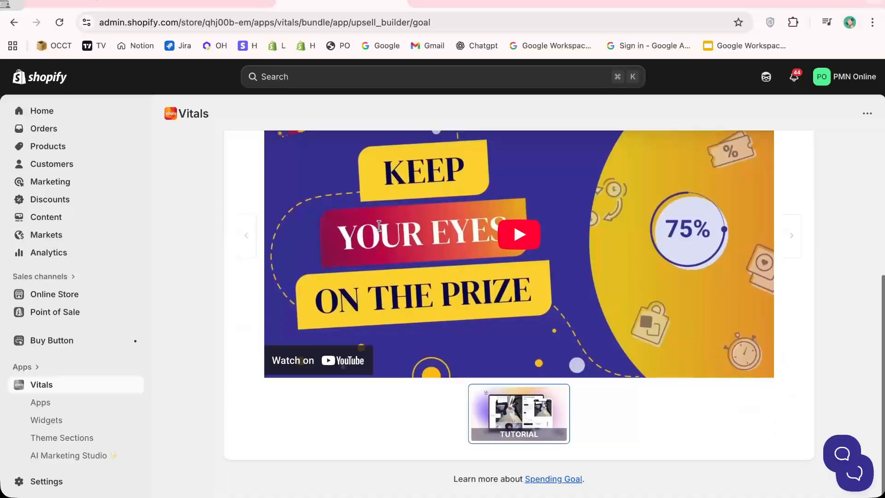
scroll(360, 203, up, 4)
triple_click(327, 192)
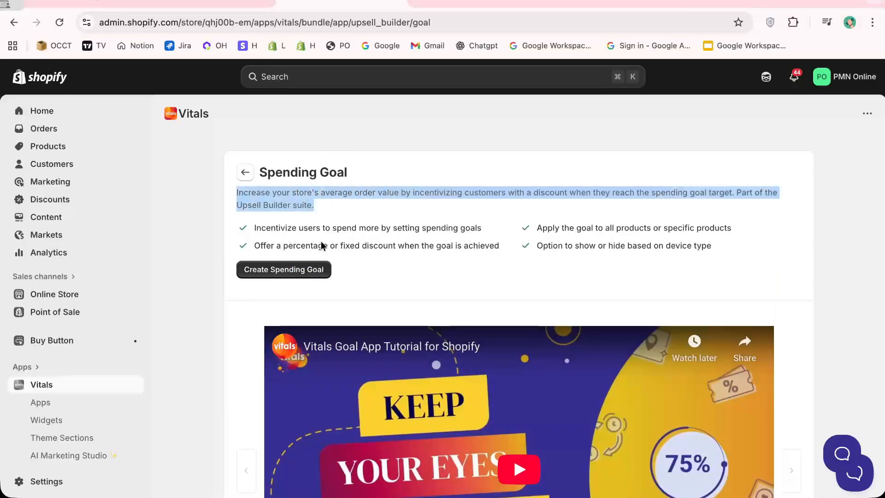
click(286, 270)
- Open the Gift app from the Vitals apps list and read its description and feature points
scroll(526, 256, down, 5)
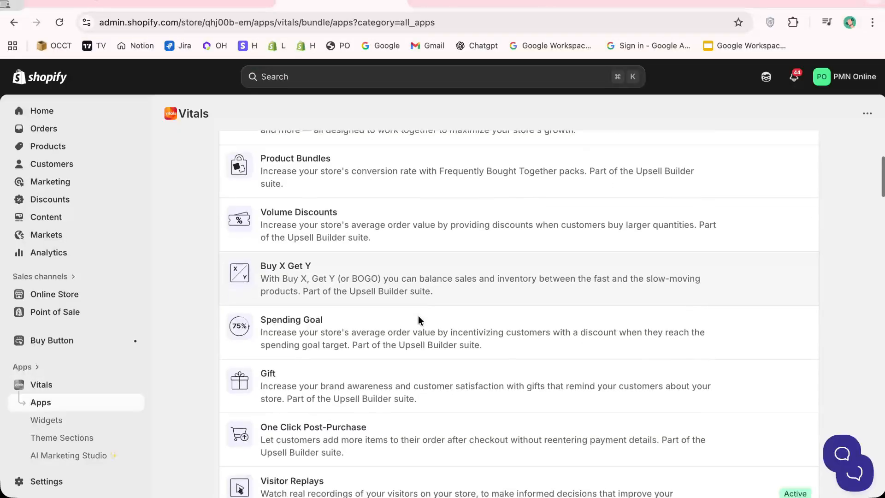
scroll(419, 315, down, 1)
click(355, 368)
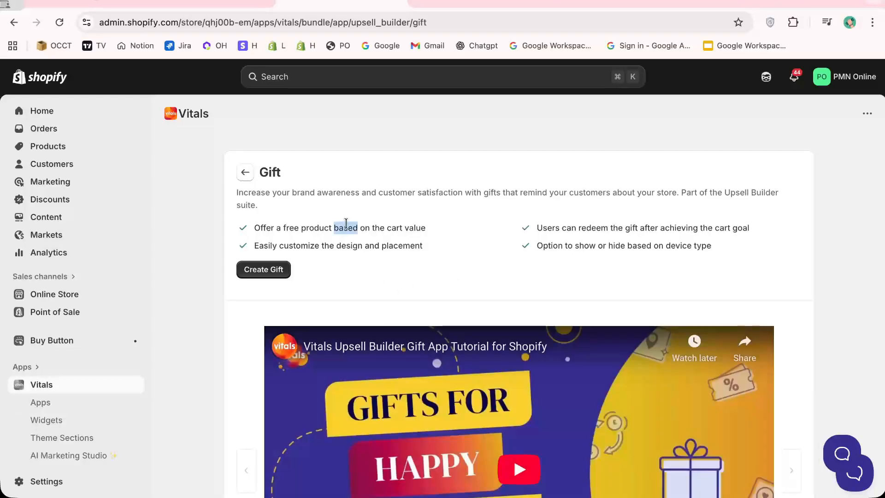
triple_click(345, 228)
triple_click(365, 245)
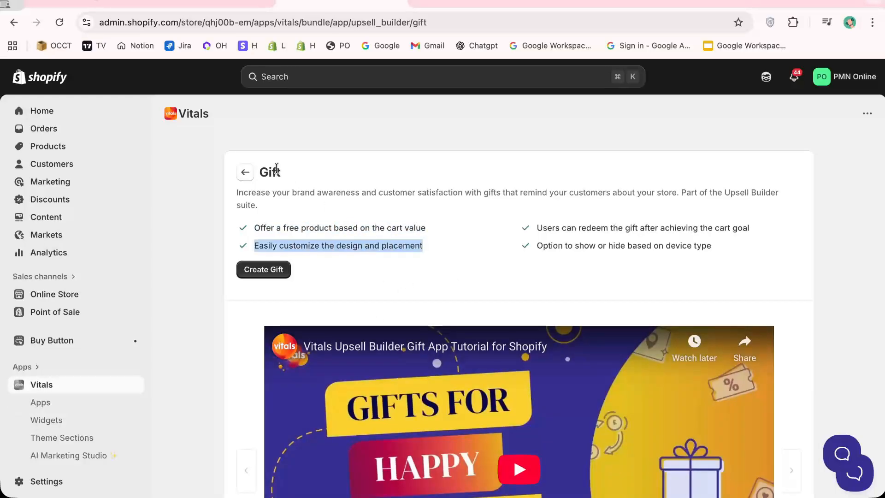
scroll(281, 166, down, 4)
scroll(323, 161, up, 4)
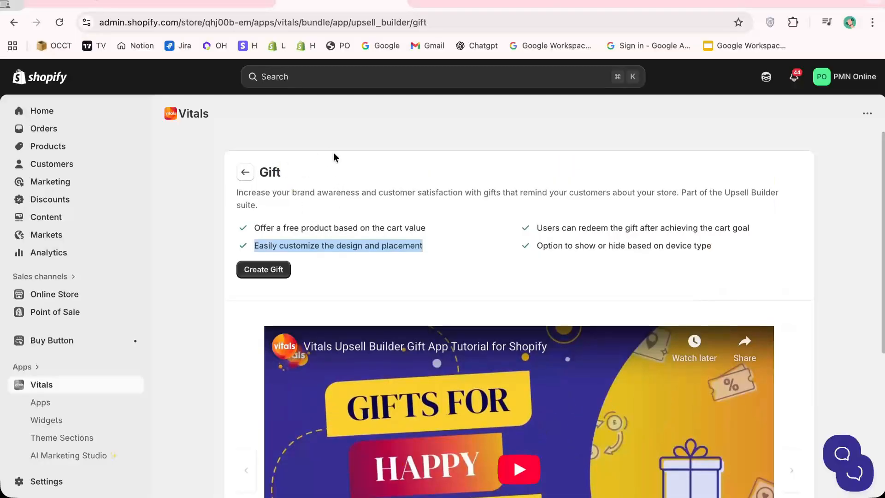
click(352, 188)
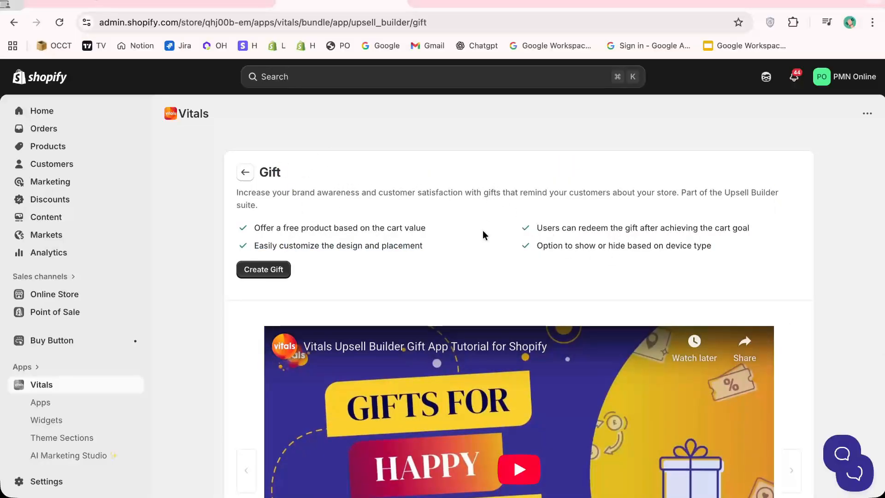
- Return to the Vitals apps list, open One Click Post-Purchase, and read its description and feature points
key(super+Left)
scroll(373, 232, down, 3)
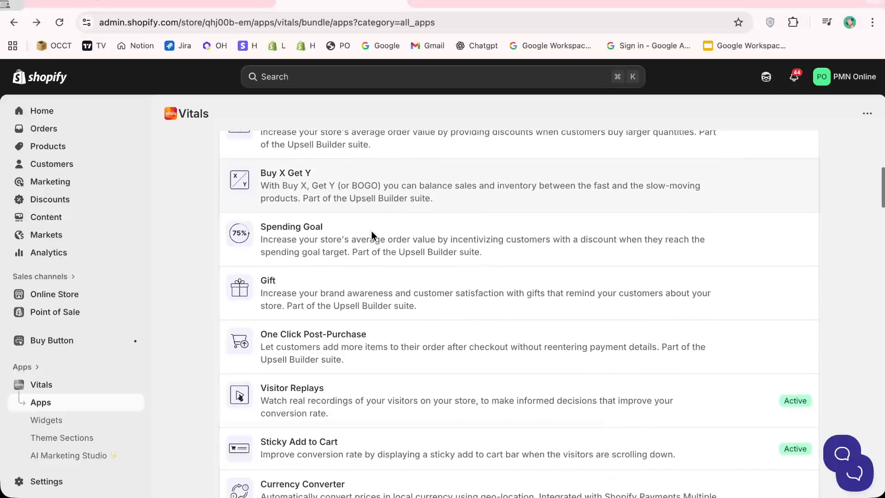
click(360, 255)
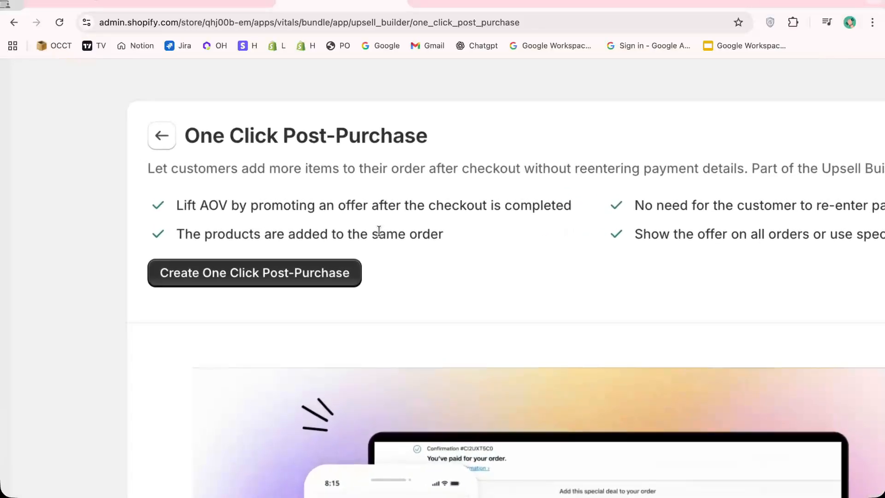
scroll(379, 231, right, 1)
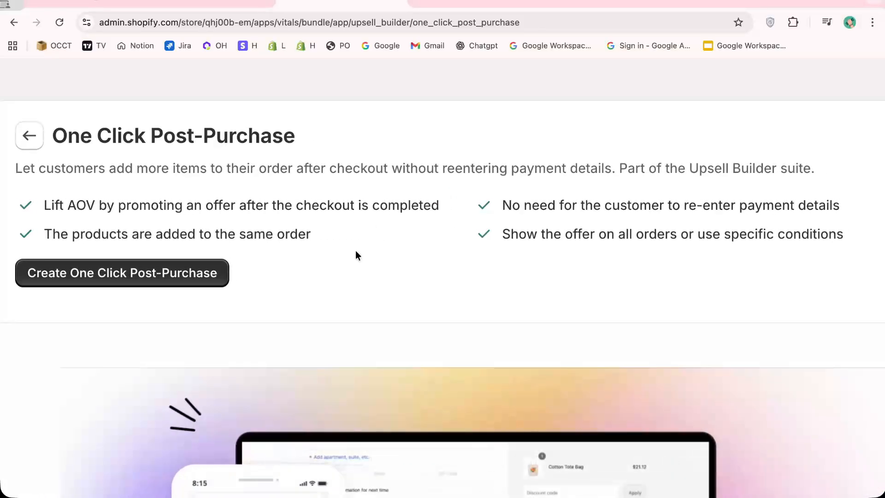
triple_click(468, 168)
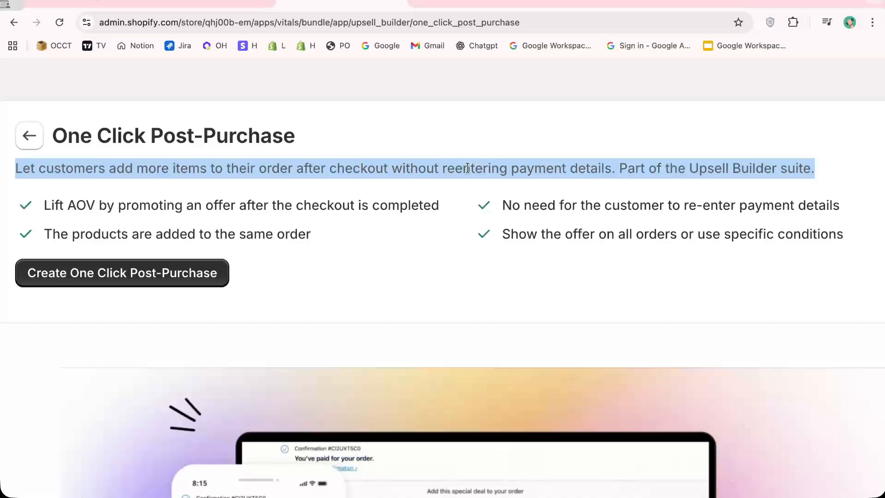
click(468, 168)
- Examine the preview animation of the One Click Post-Purchase offer
scroll(467, 168, down, 5)
scroll(468, 169, down, 1)
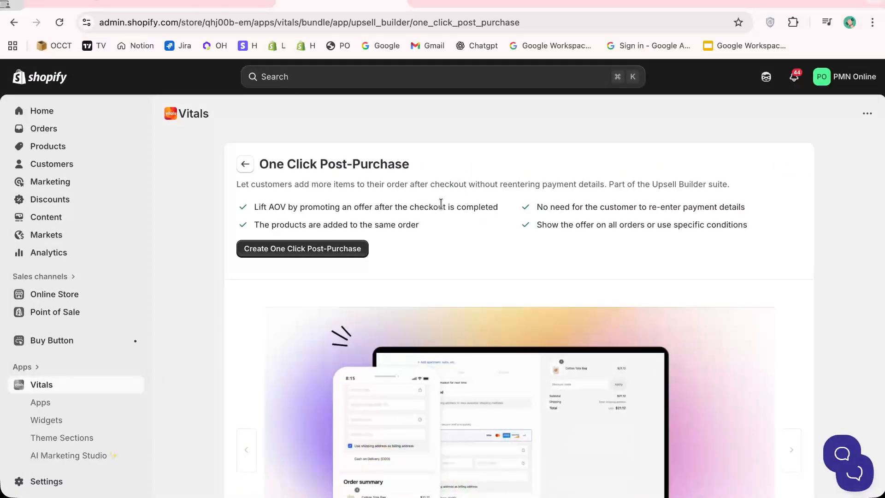
scroll(441, 203, down, 5)
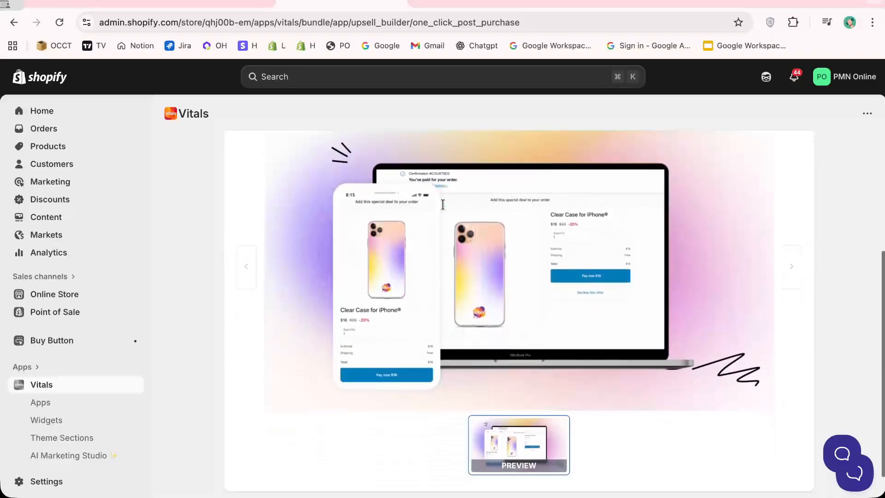
scroll(442, 204, up, 5)
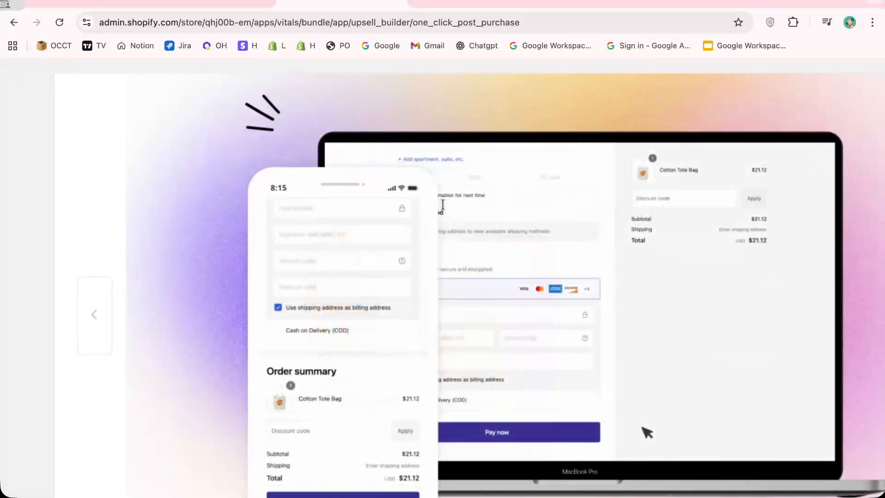
scroll(443, 204, down, 1)
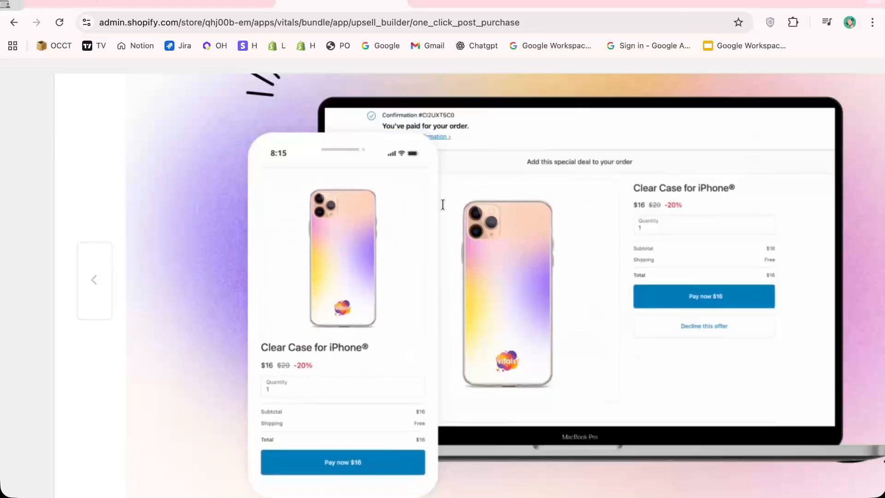
- Go back to the Vitals apps list, browse the neighbouring apps, and open Visitor Replays
key(super+[)
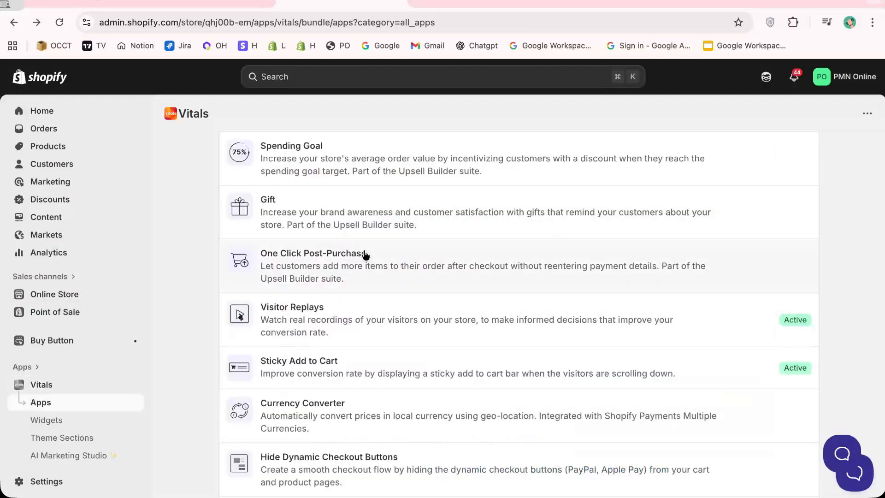
scroll(353, 277, down, 1)
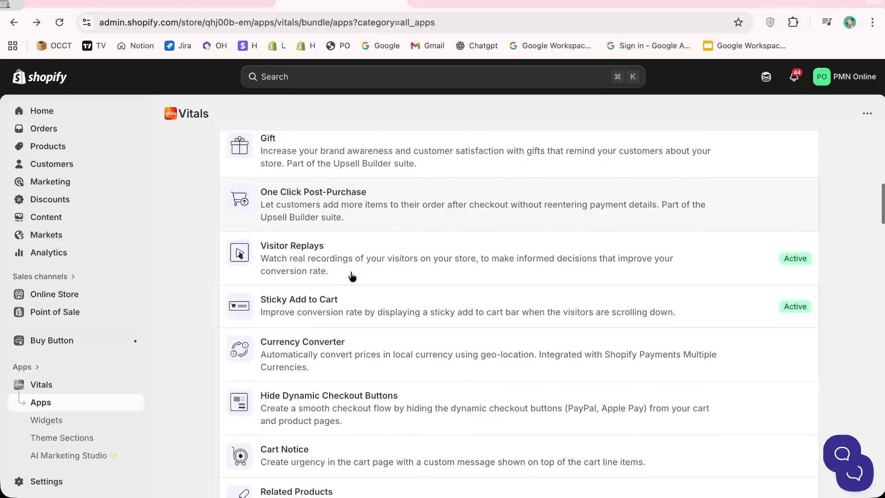
scroll(390, 227, down, 2)
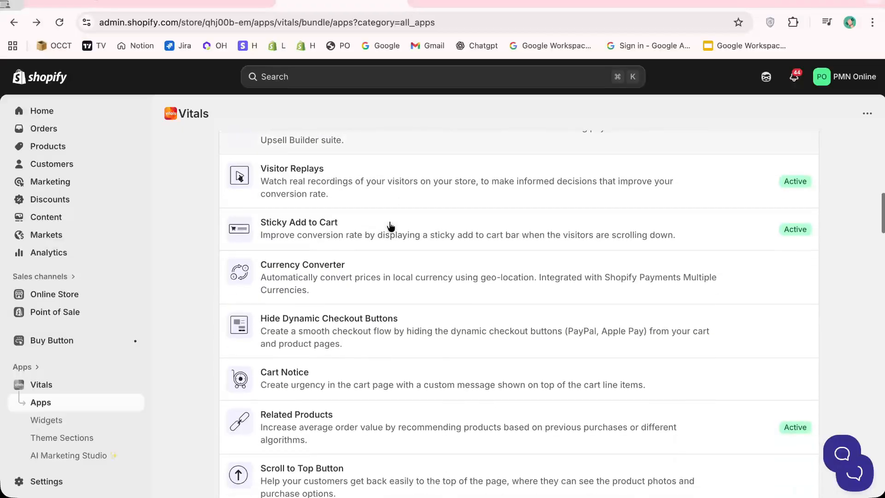
scroll(368, 245, up, 3)
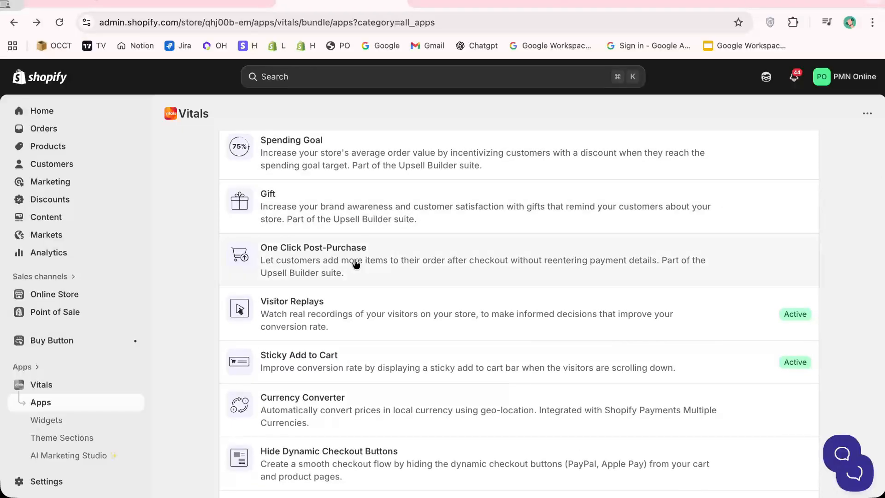
click(330, 310)
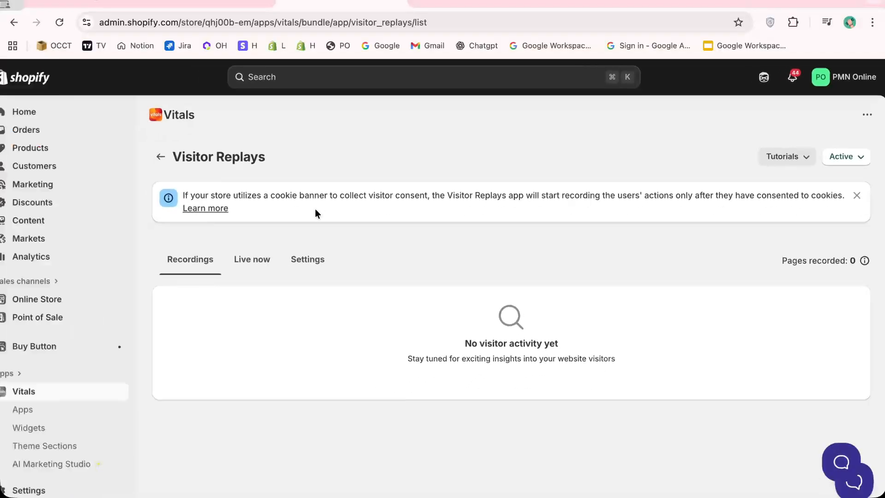
- View the live recordings in Visitor Replays, and review its recording, customer privacy and help sections in Settings
click(286, 261)
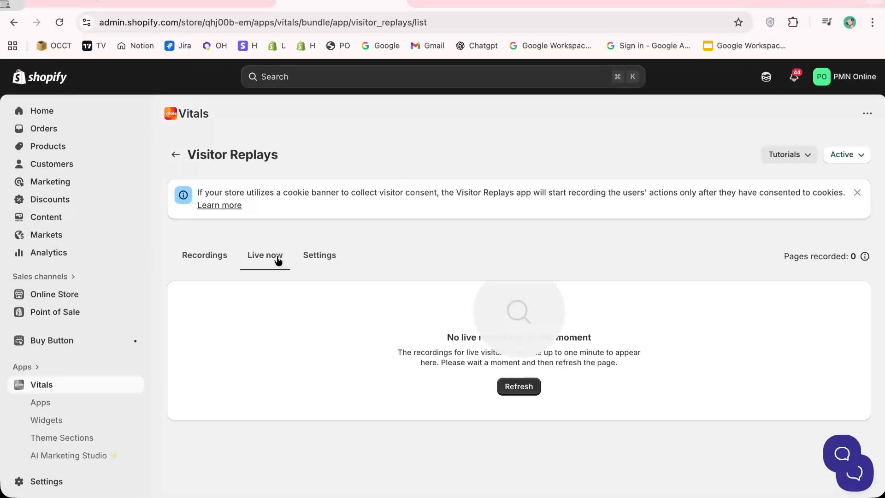
click(317, 256)
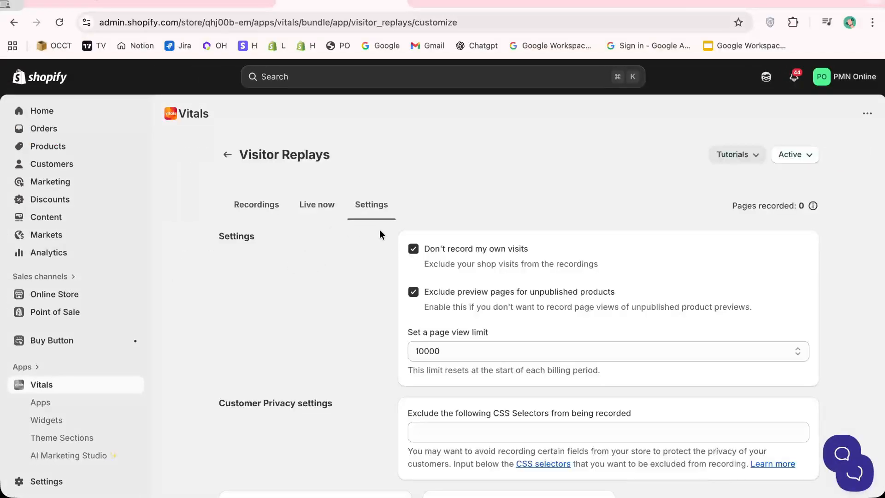
scroll(381, 231, down, 4)
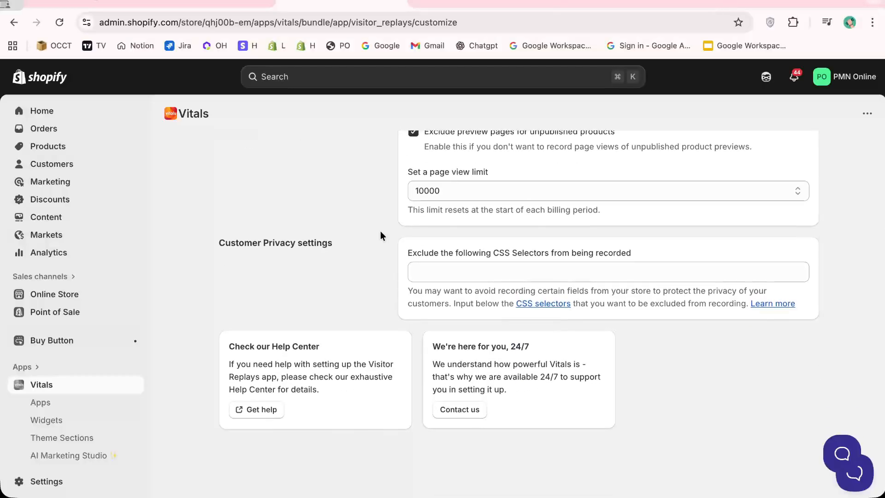
triple_click(503, 376)
triple_click(340, 375)
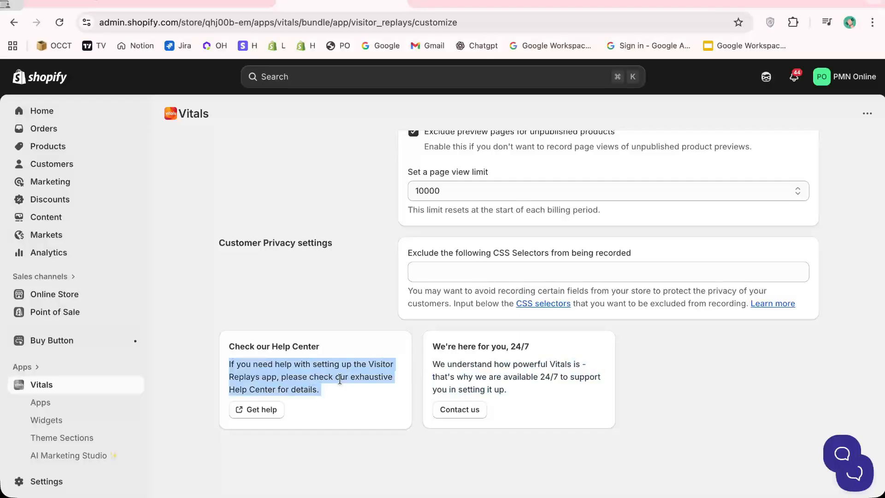
scroll(350, 348, up, 4)
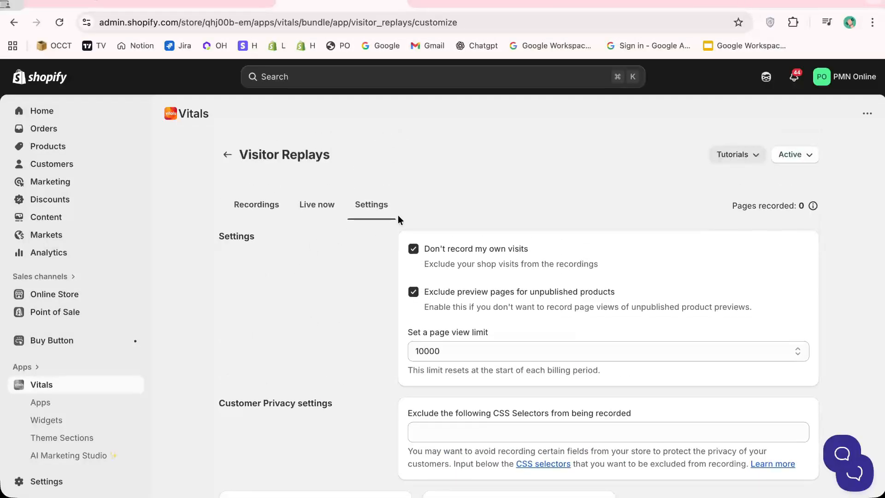
- Check the Visitor Replays status options without changing them, look over the settings again, and return to the Vitals apps list
click(796, 155)
click(556, 203)
scroll(344, 256, down, 4)
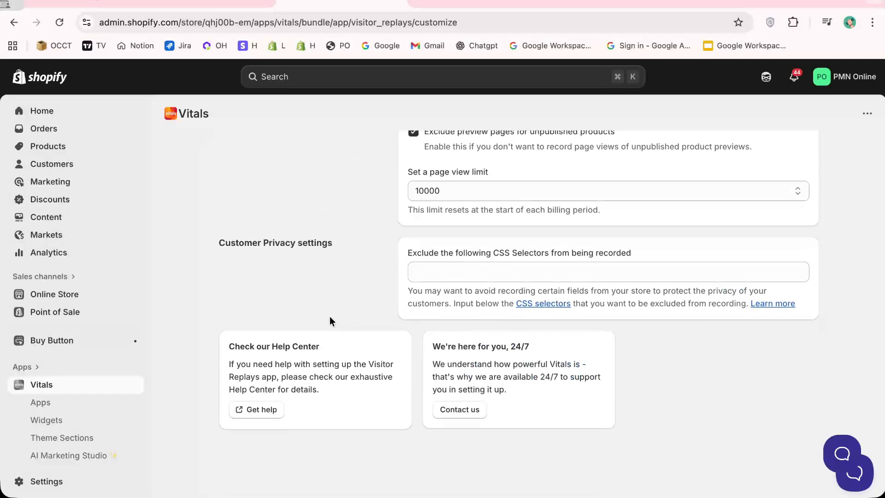
scroll(323, 300, up, 4)
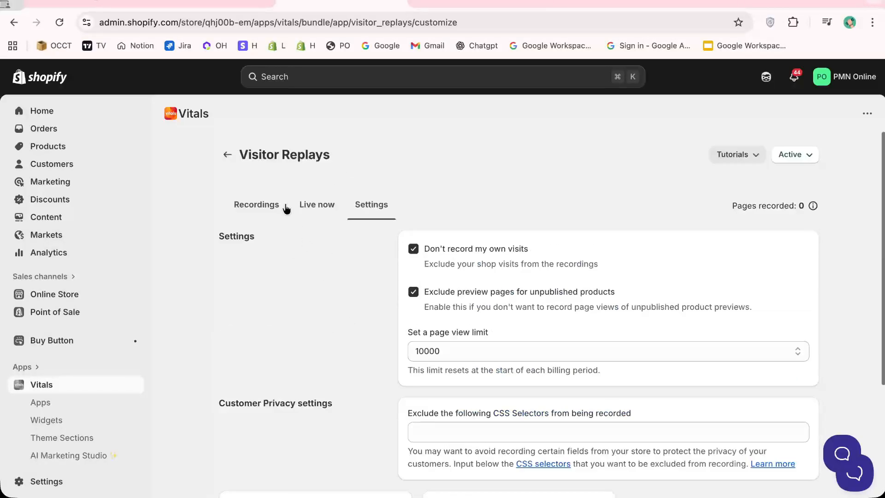
click(227, 157)
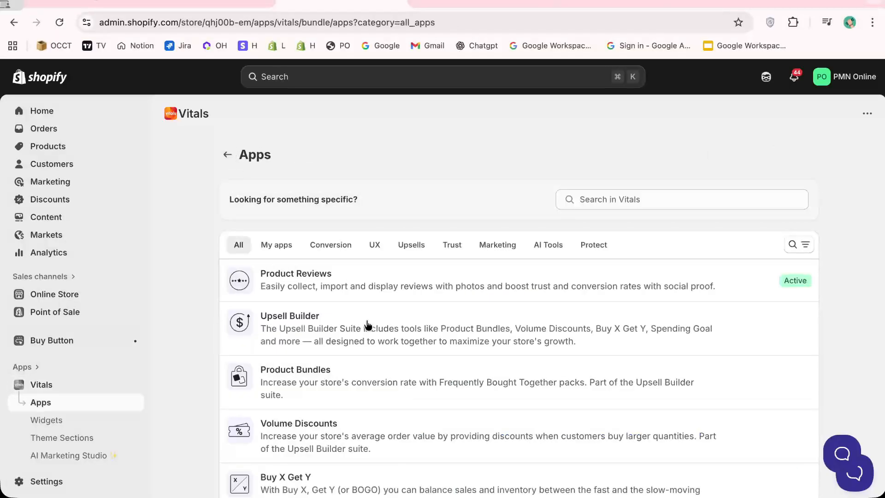
- Open Sticky Add to Cart from the Vitals apps list, review its mobile and desktop settings, and return to the list
scroll(383, 360, down, 8)
scroll(383, 365, down, 2)
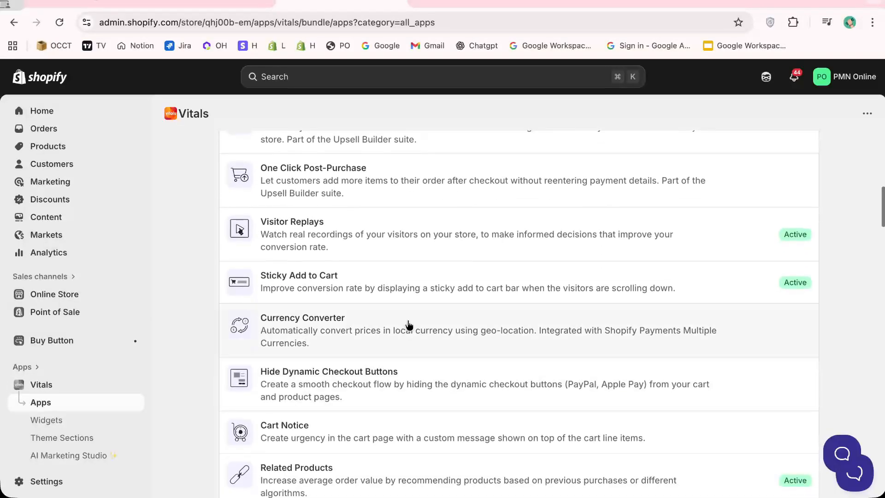
scroll(407, 323, down, 2)
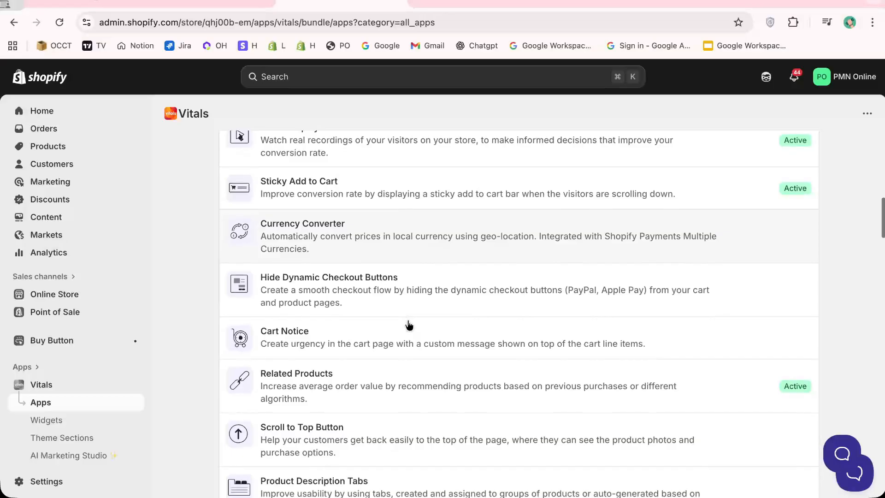
click(310, 172)
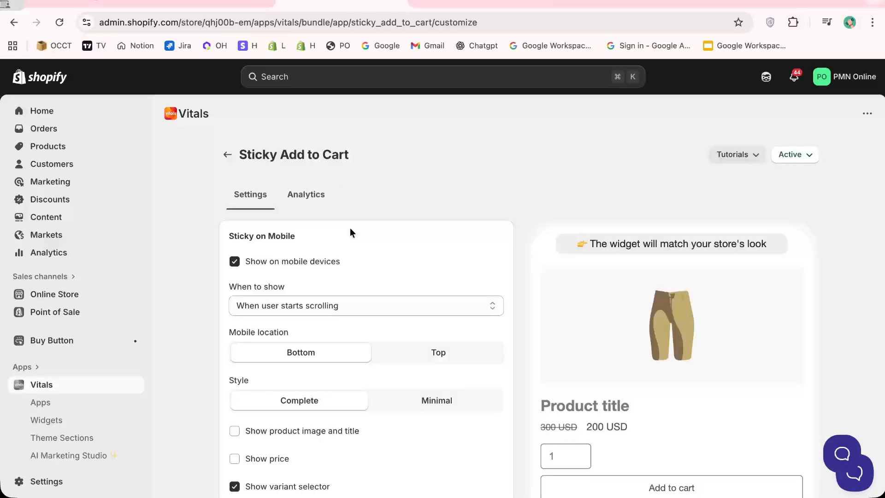
scroll(350, 228, down, 5)
scroll(502, 281, down, 4)
scroll(502, 280, up, 8)
scroll(652, 289, down, 3)
scroll(652, 288, down, 15)
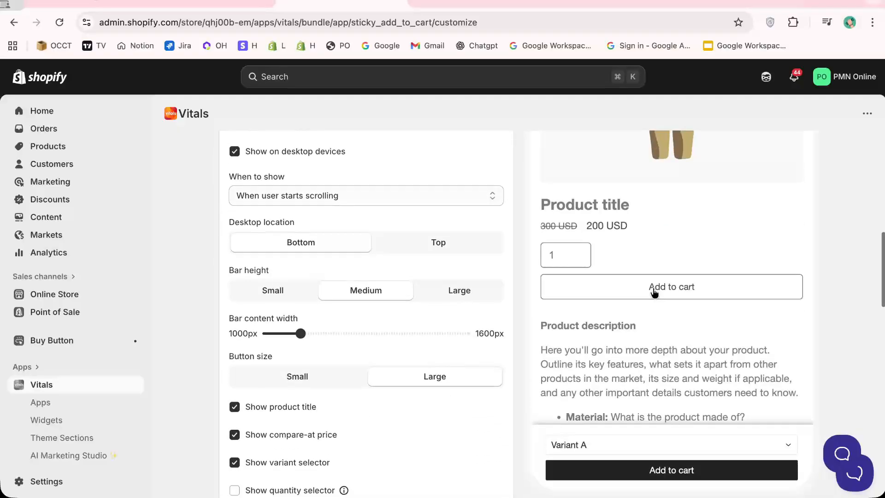
scroll(654, 293, down, 1)
key(alt+Left)
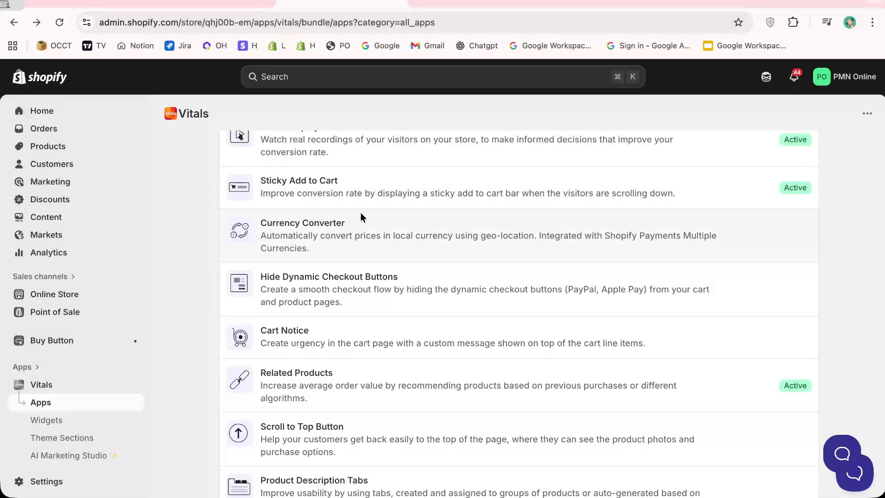
- Reopen Sticky Add to Cart, check the Sticky on Mobile location, style and display options, and go back to the apps list
click(368, 187)
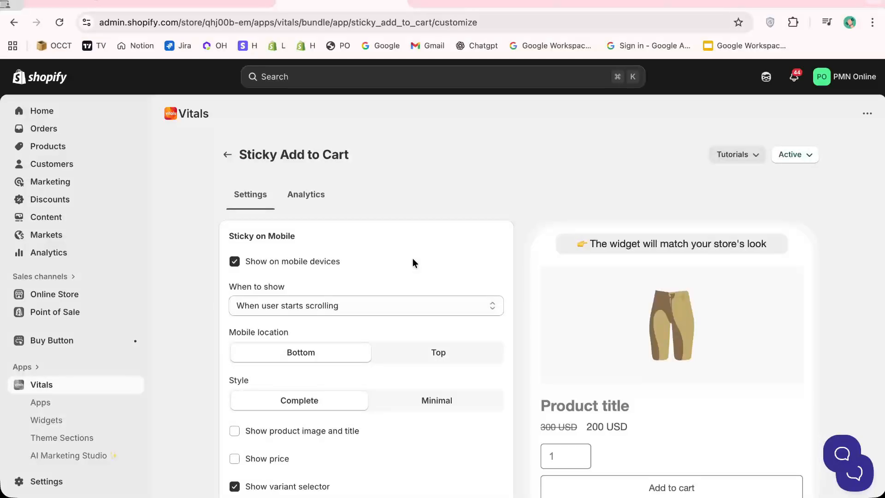
scroll(435, 279, down, 3)
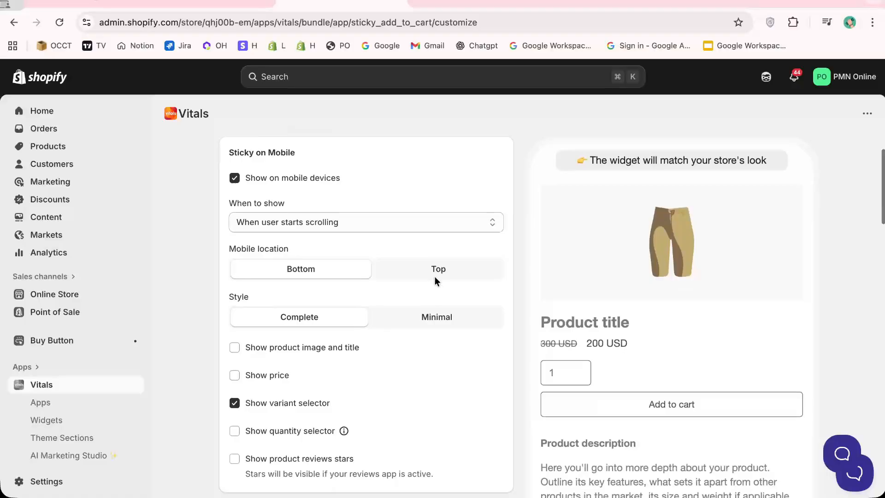
scroll(436, 281, up, 3)
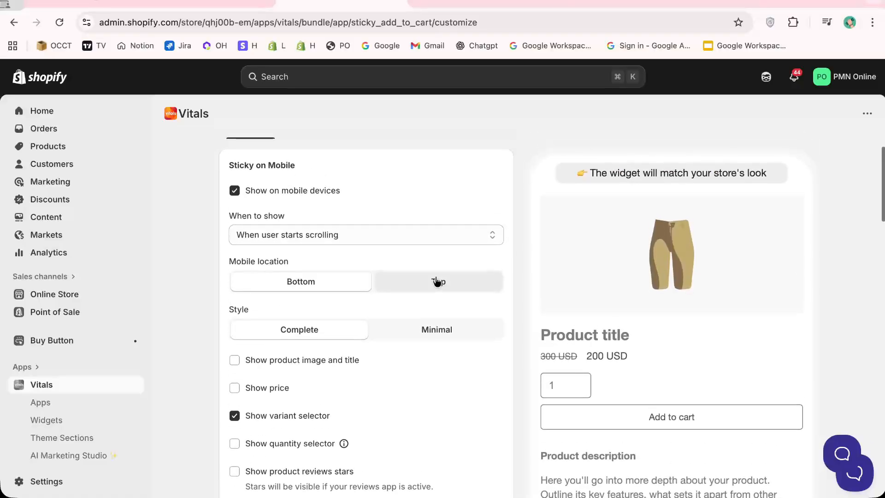
scroll(433, 254, down, 4)
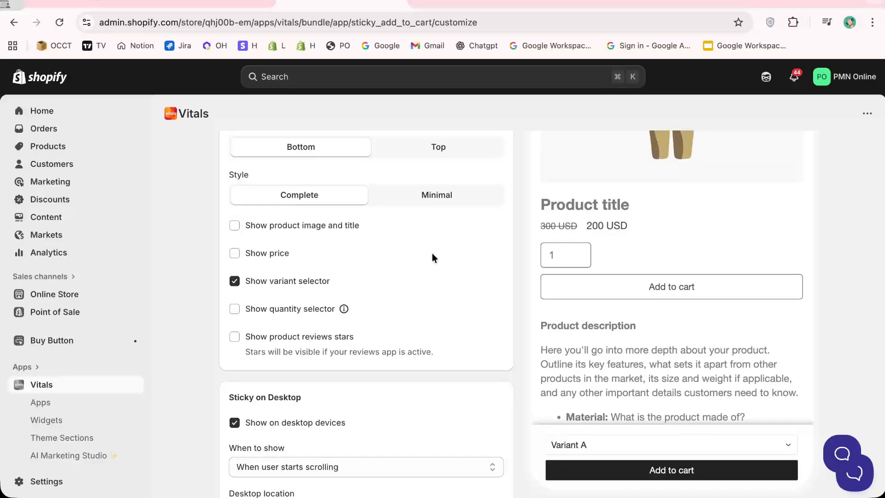
key(super+Left)
- Open Currency Converter from the Vitals apps list and activate it
scroll(433, 257, down, 1)
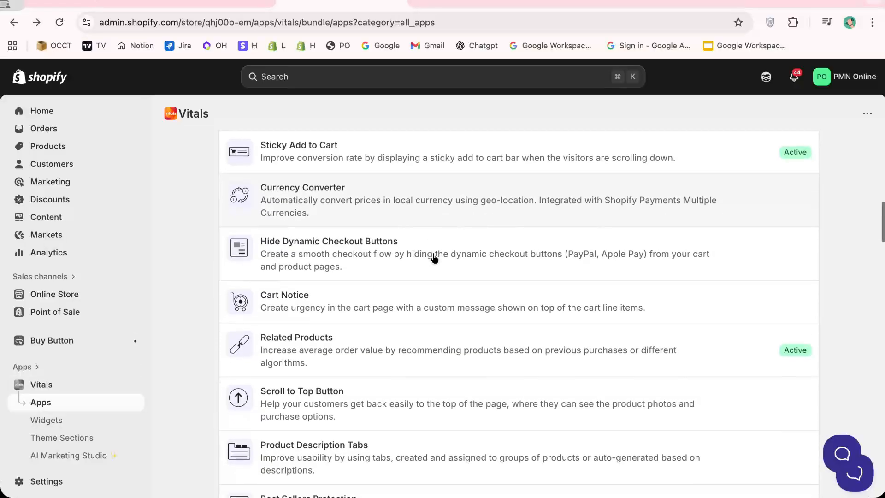
scroll(325, 309, up, 1)
click(380, 236)
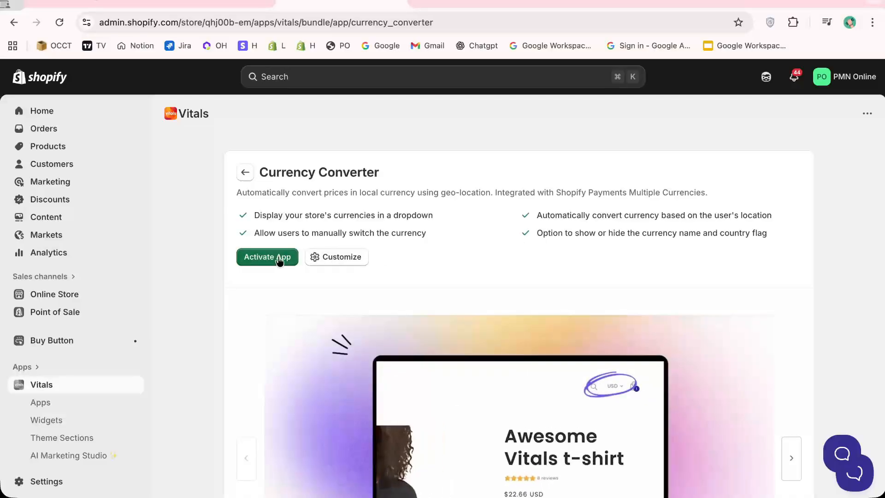
click(279, 257)
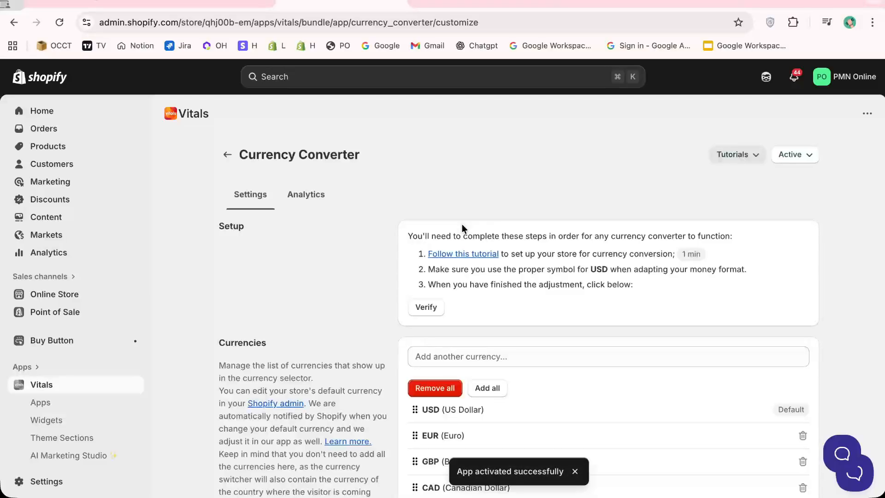
- Review Currency Converter's setup, currency list and currency switcher settings, and return to the apps list
scroll(462, 224, down, 5)
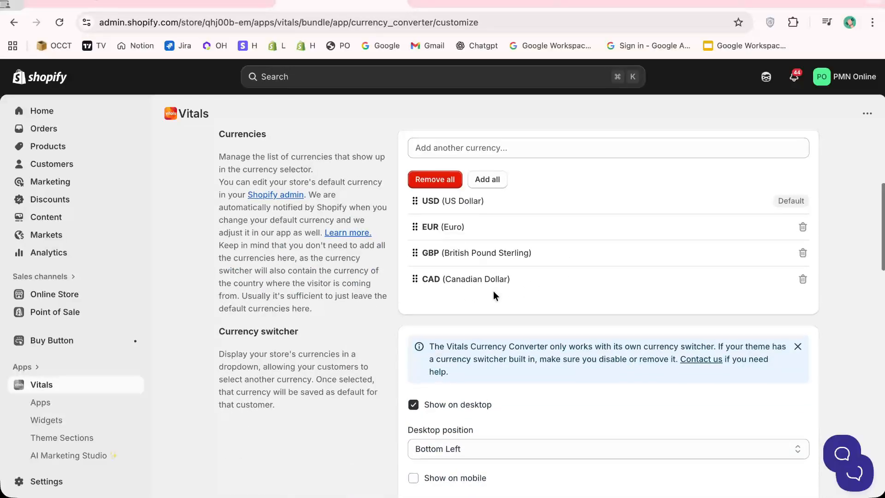
scroll(494, 291, down, 5)
scroll(513, 344, down, 6)
scroll(514, 345, up, 15)
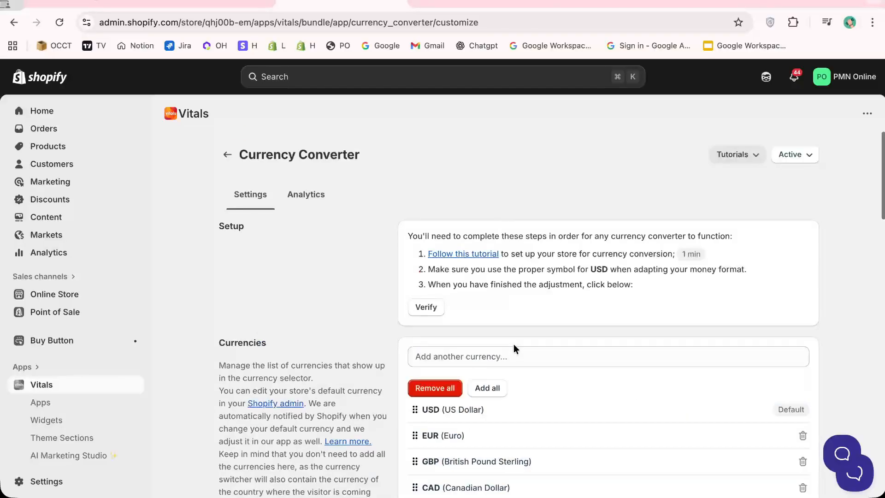
key(super+[)
- Open Hide Dynamic Checkout Buttons, read the reasons for hiding the buttons, including the one about PayPal and Apple Pay, and return to the list
scroll(339, 298, down, 2)
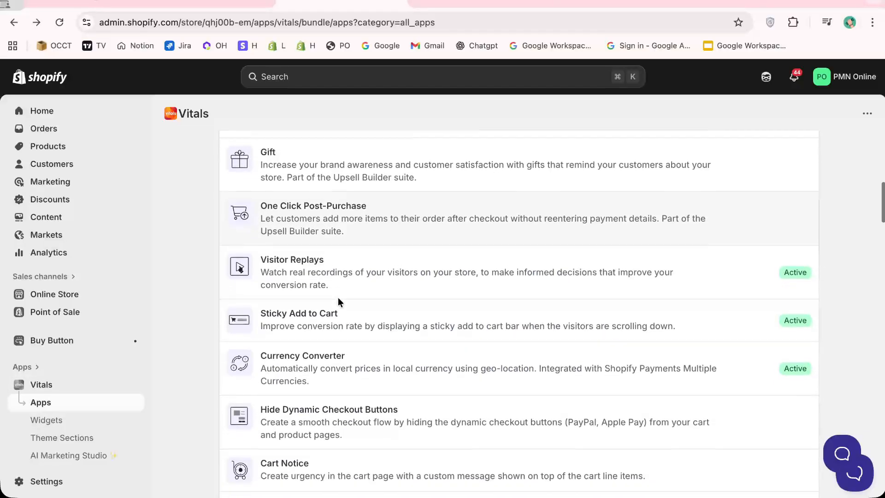
scroll(338, 301, down, 1)
click(336, 341)
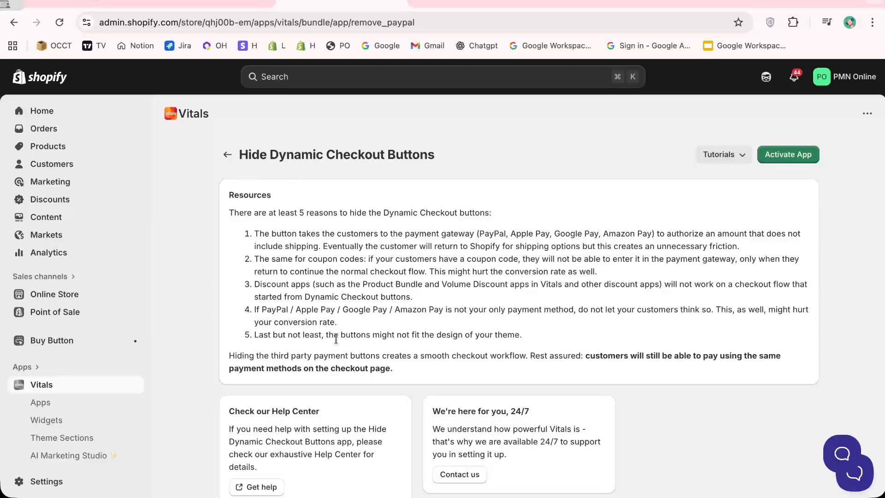
scroll(336, 339, down, 2)
scroll(364, 318, up, 2)
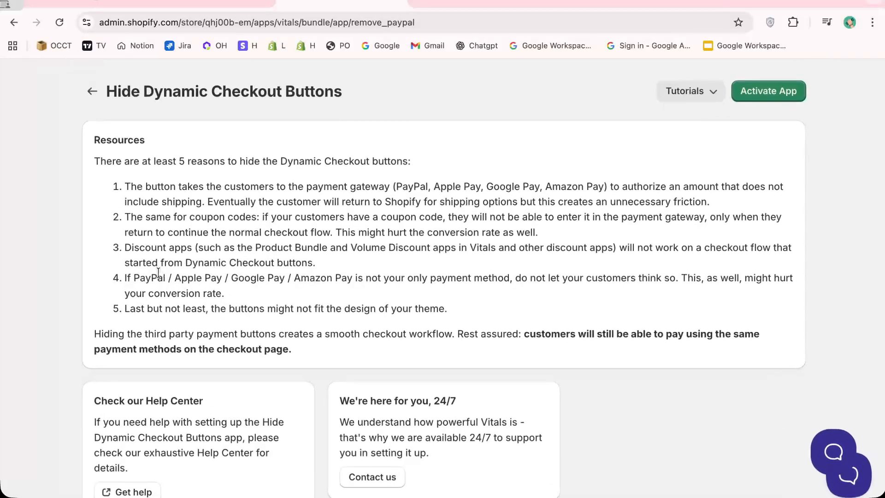
triple_click(159, 273)
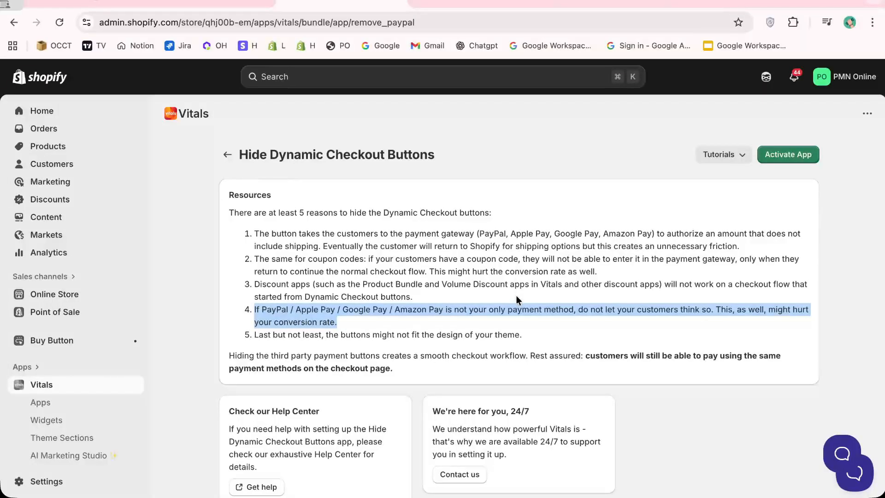
click(516, 296)
scroll(516, 296, down, 1)
scroll(516, 296, up, 1)
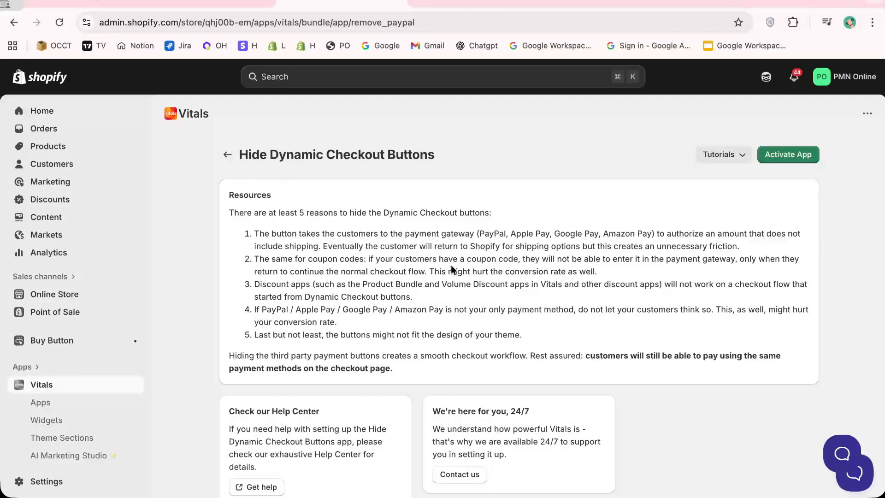
key(super+bracketleft)
- Open Cart Notice, read its description and feature list, view the cart message preview, and return to the apps list
scroll(415, 282, down, 2)
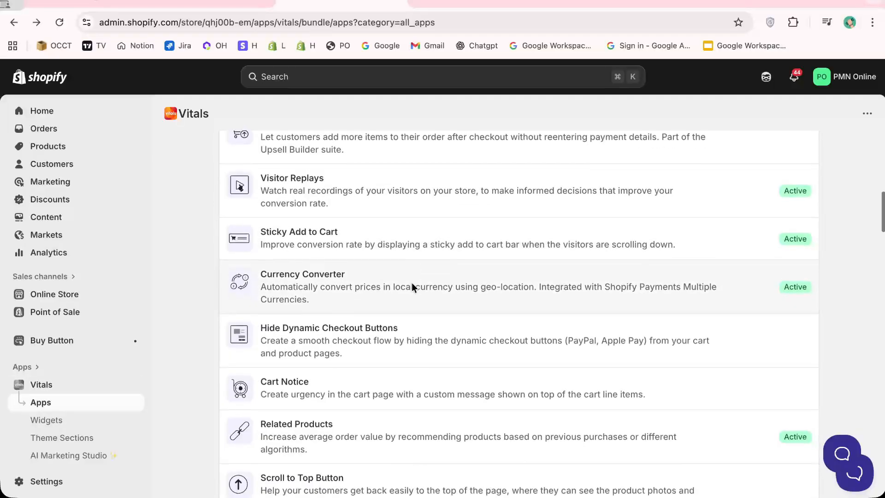
click(369, 340)
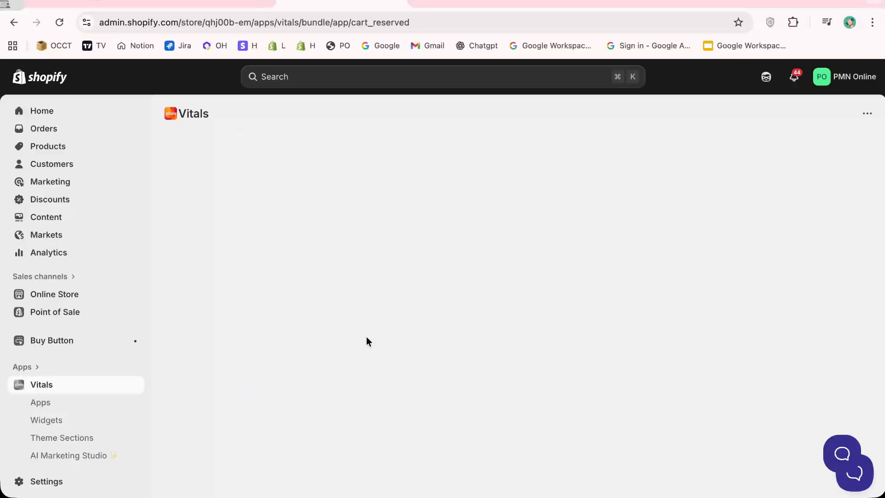
key(super+equal)
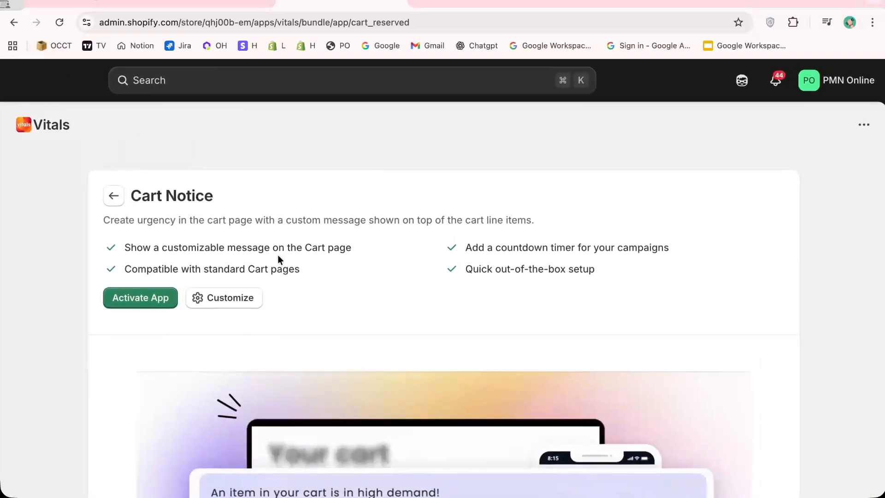
triple_click(310, 217)
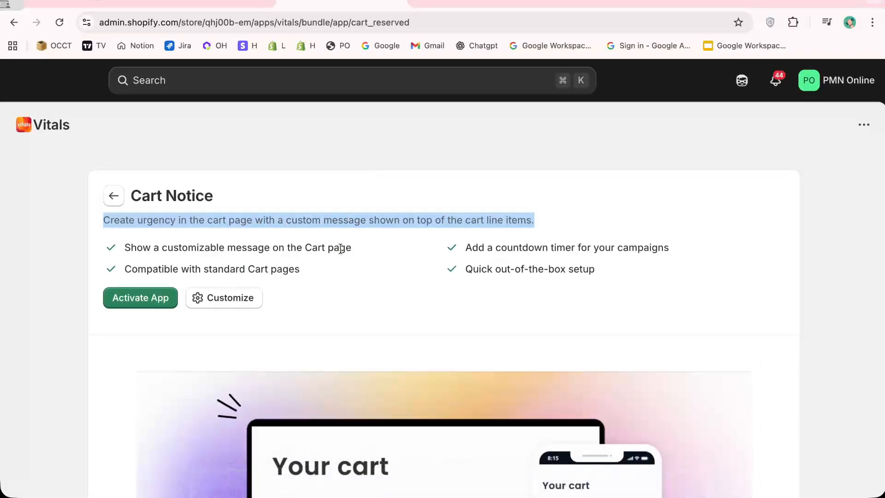
triple_click(296, 244)
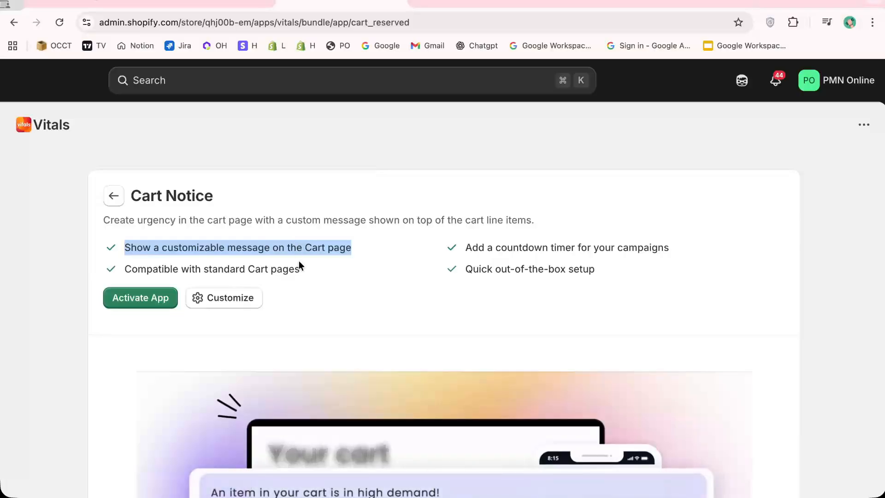
scroll(299, 261, down, 3)
scroll(300, 271, down, 3)
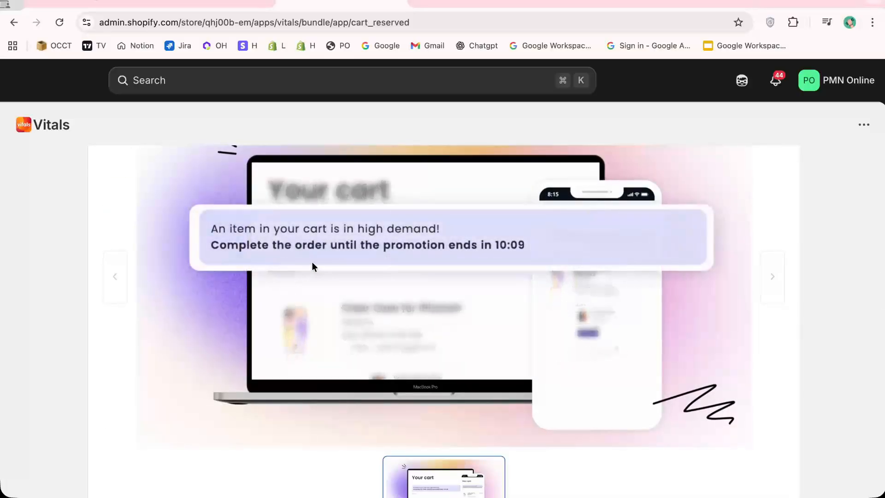
key(super+minus)
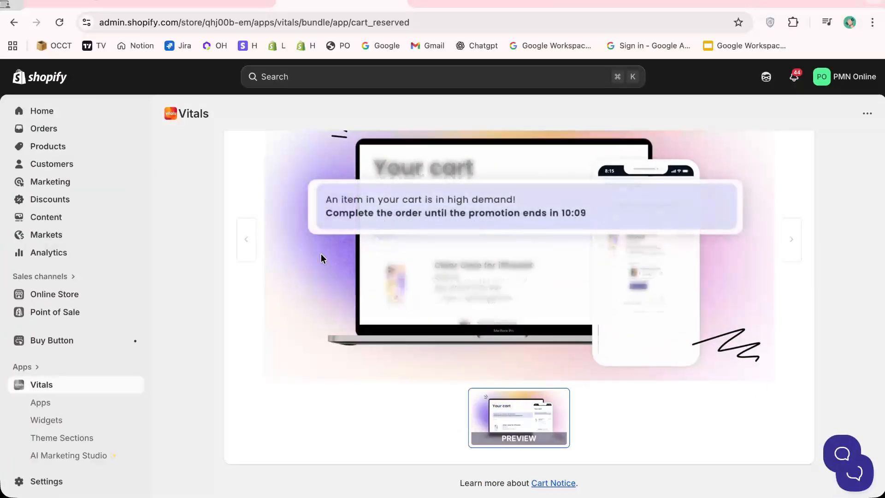
key(super+bracketleft)
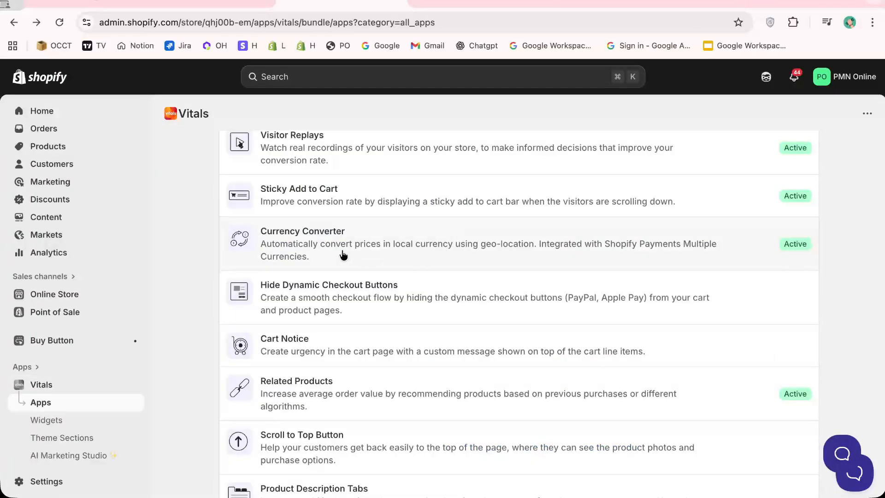
- Browse the Vitals apps listed after Cart Notice, from Related Products to Payment Logos
scroll(341, 300, down, 2)
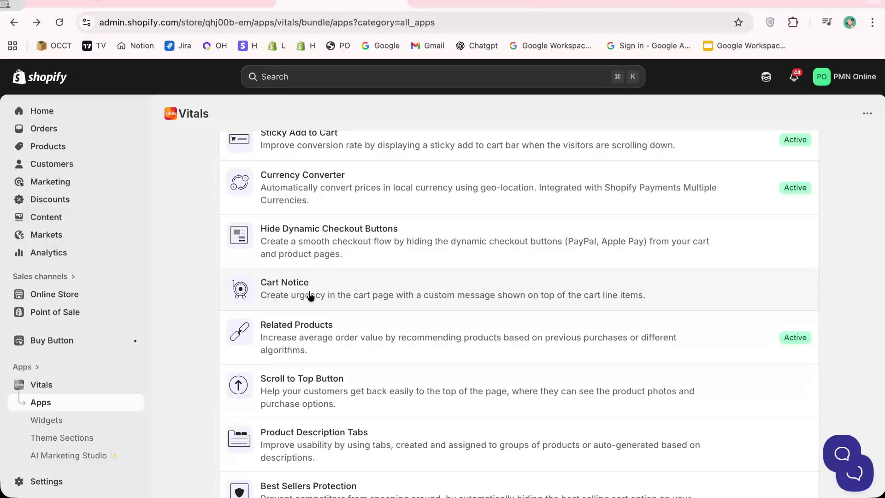
scroll(312, 337, down, 3)
scroll(312, 334, down, 3)
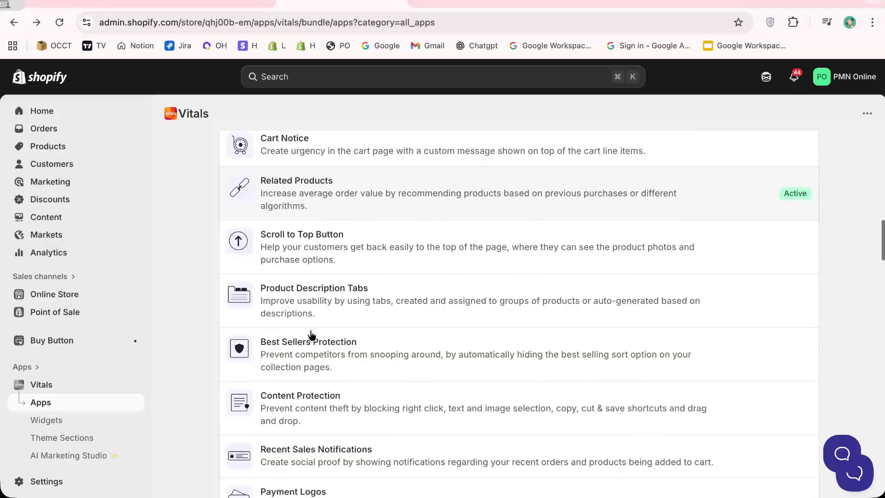
scroll(313, 336, up, 2)
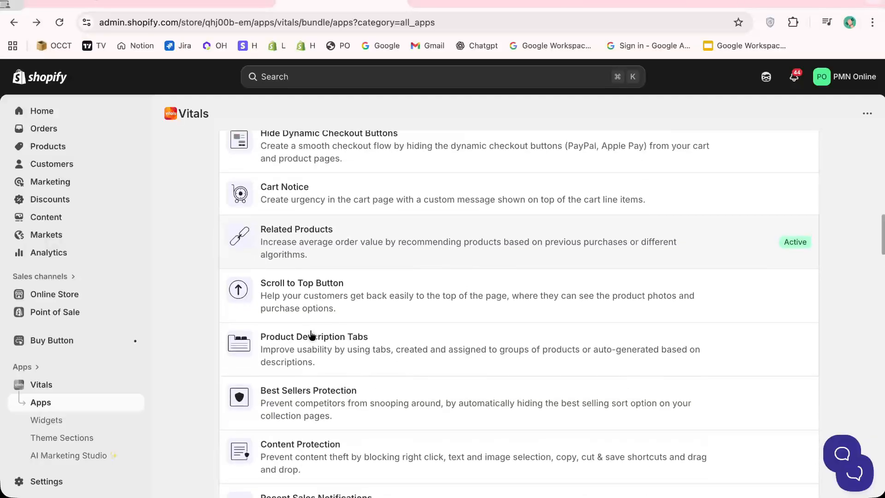
click(375, 249)
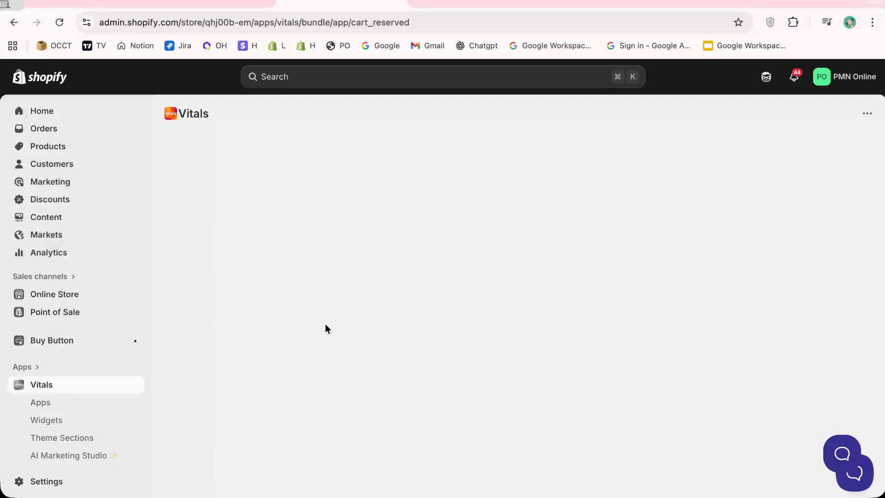
scroll(346, 317, down, 5)
key(super+Left)
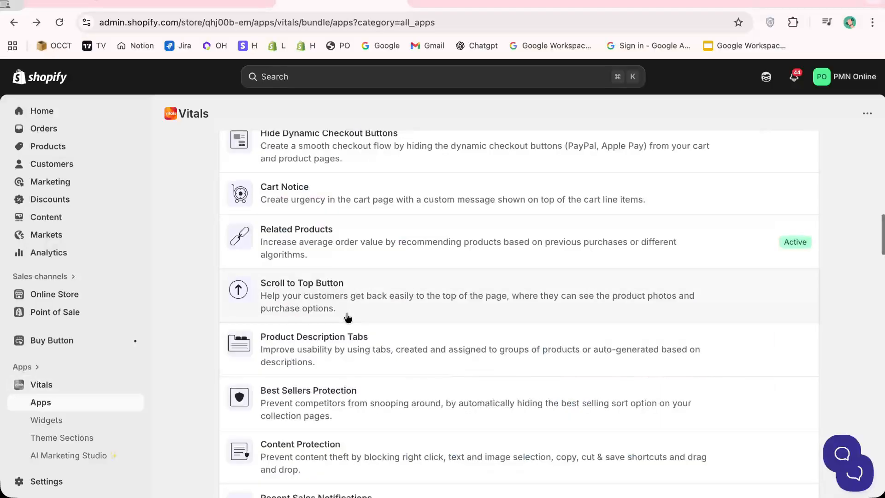
- Open Related Products and review its selection criteria, general settings and product page placement options
click(342, 259)
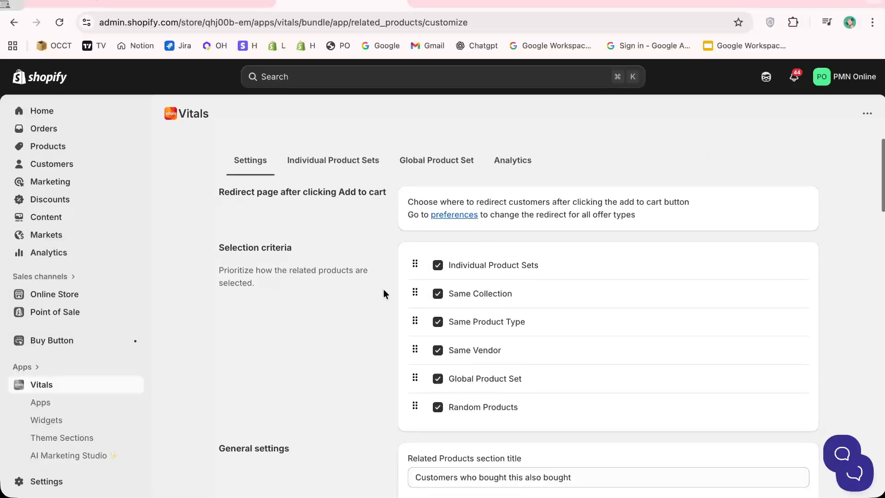
scroll(384, 290, down, 15)
scroll(384, 294, down, 12)
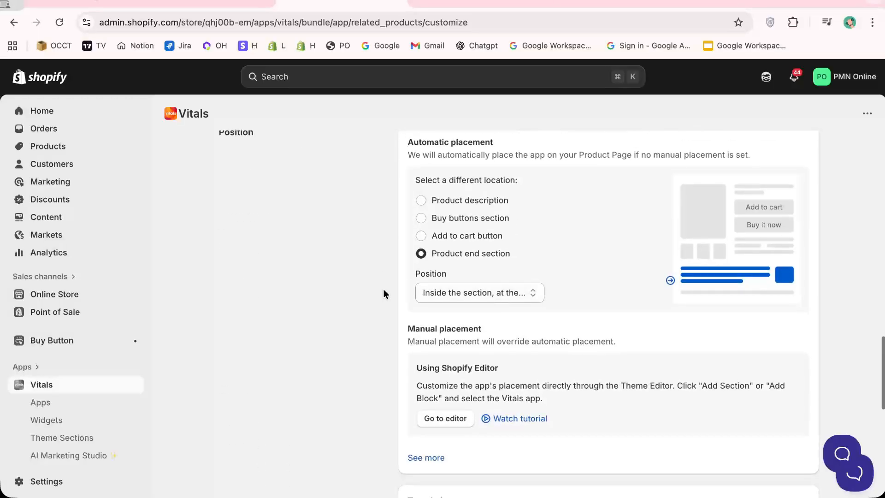
scroll(384, 290, up, 20)
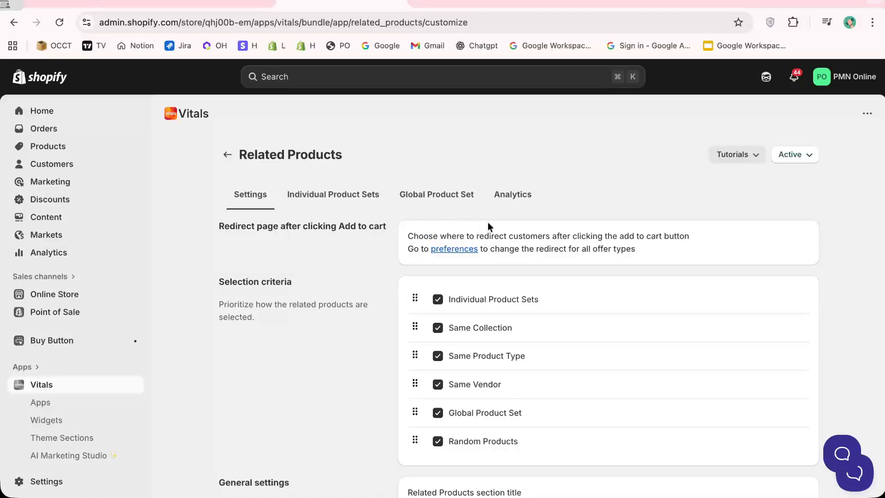
- Read the add-to-cart redirect note in Related Products, review the selection criteria and general settings, and return to the apps list
scroll(493, 239, up, 2)
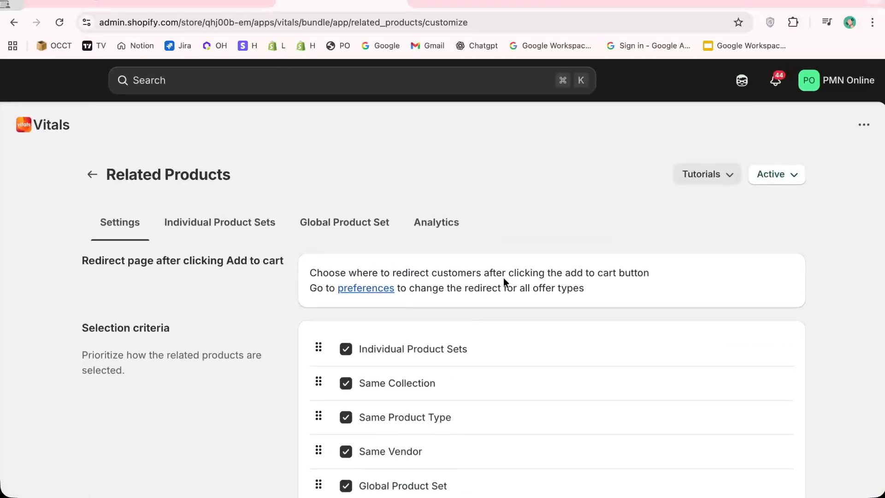
triple_click(503, 278)
triple_click(500, 297)
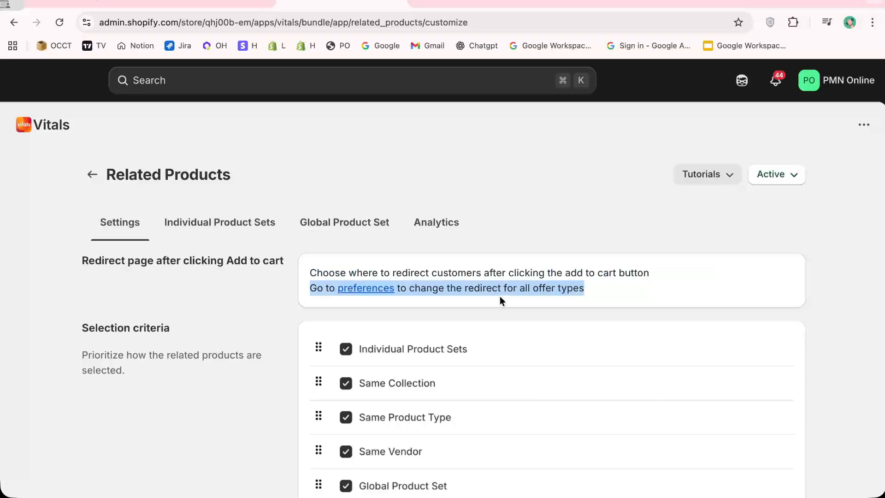
scroll(500, 296, down, 2)
click(388, 320)
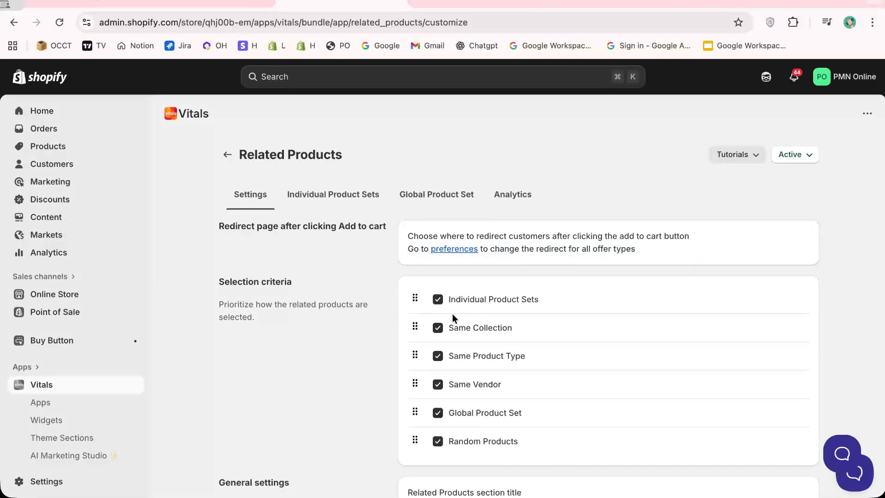
scroll(452, 317, down, 1)
scroll(452, 314, down, 5)
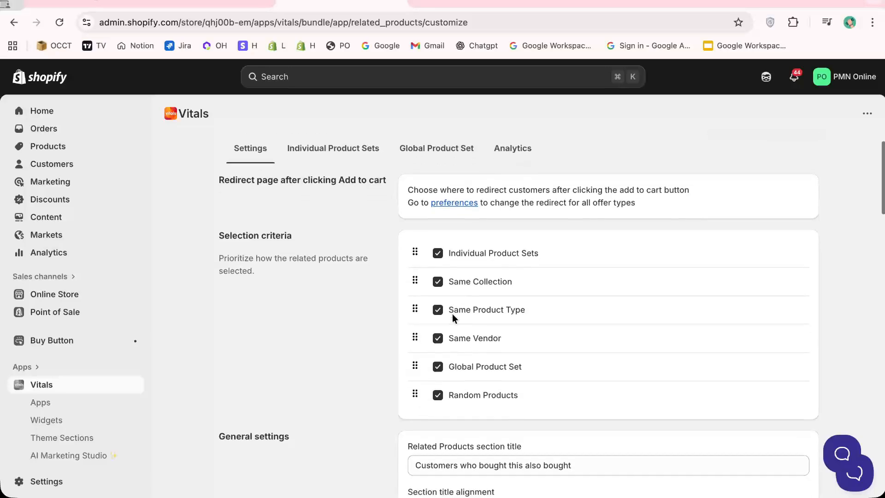
scroll(452, 314, down, 1)
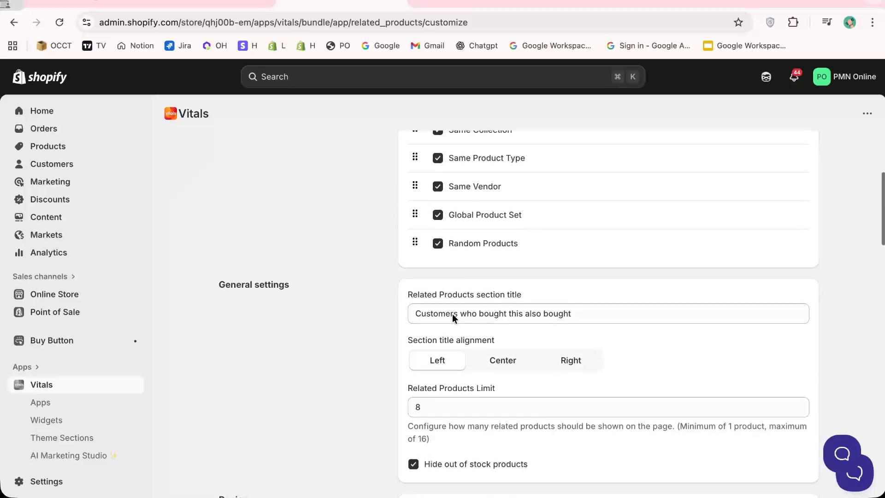
scroll(452, 314, up, 5)
key(super+Left)
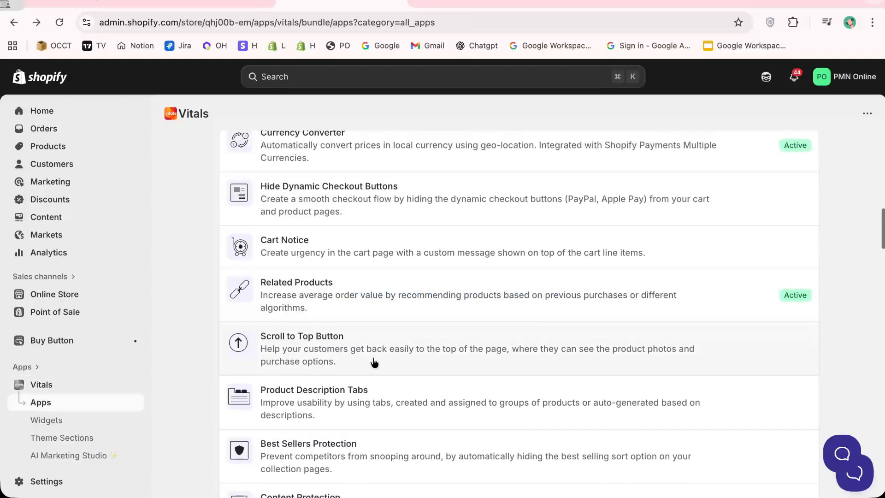
- Activate the Scroll to Top Button app and return to the apps list
click(369, 359)
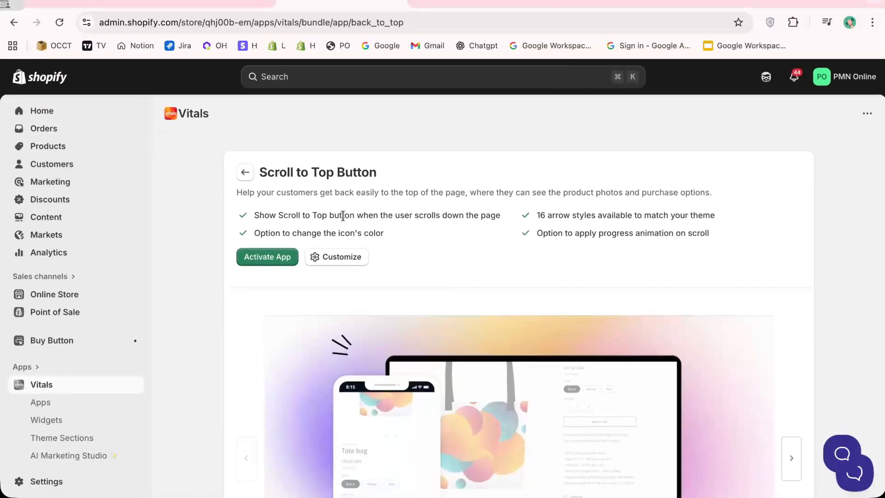
click(282, 256)
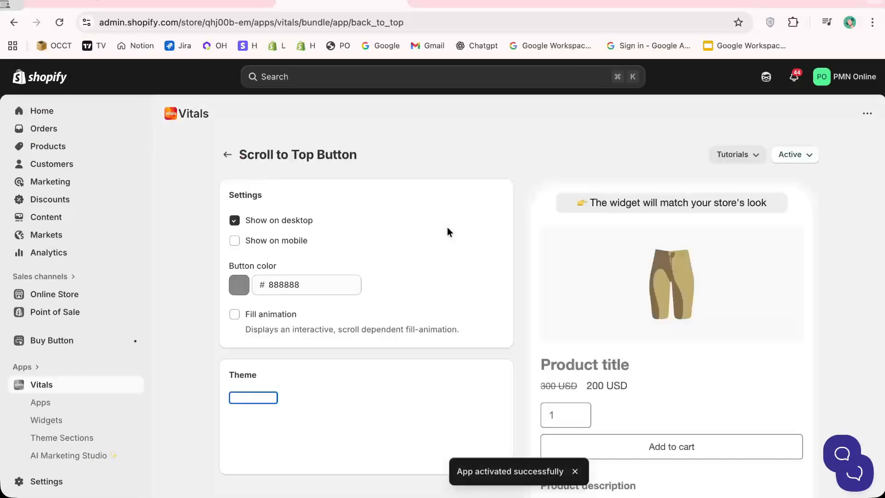
key(super+[)
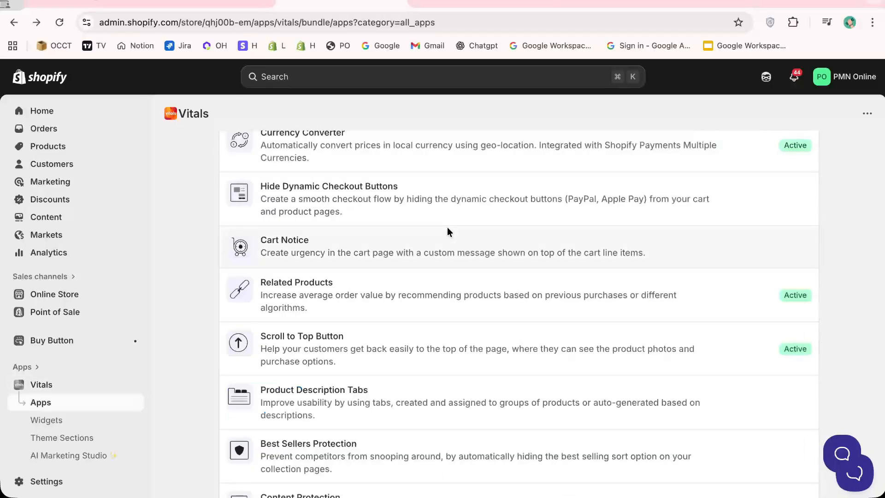
- Open Product Description Tabs, read its description and feature list, view the preview, and return to the apps list
scroll(445, 235, down, 2)
click(389, 313)
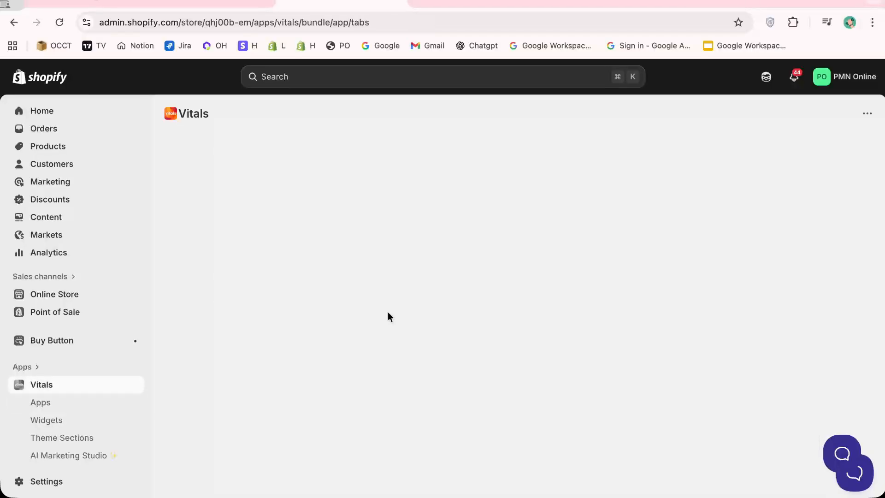
triple_click(414, 192)
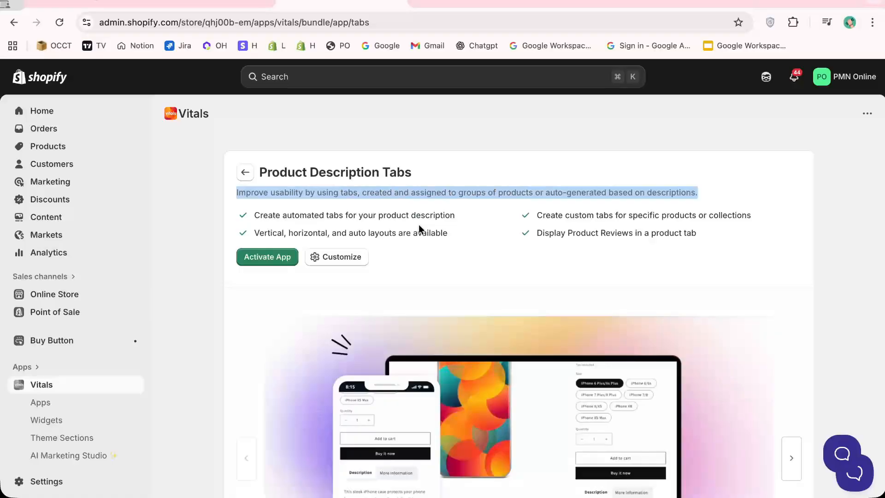
triple_click(419, 229)
scroll(418, 225, down, 4)
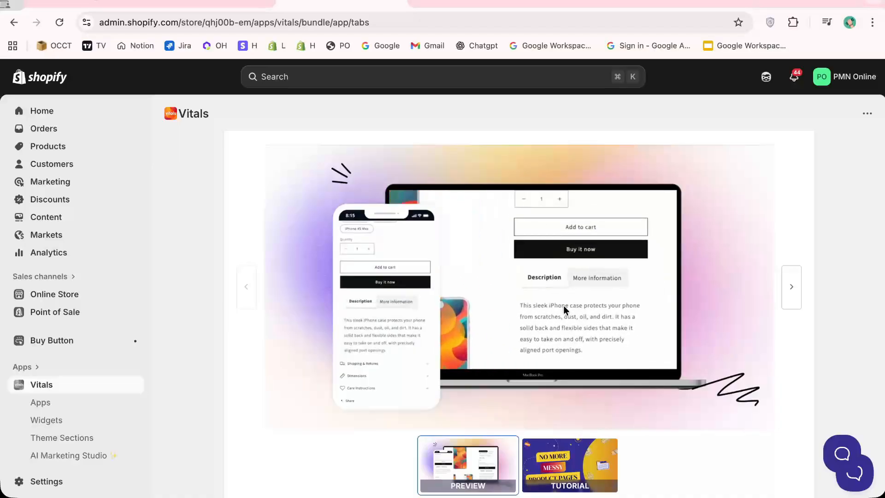
key(super+Left)
- Open Best Sellers Protection, read its description and feature list, view the preview, and return to the apps list
scroll(564, 307, down, 1)
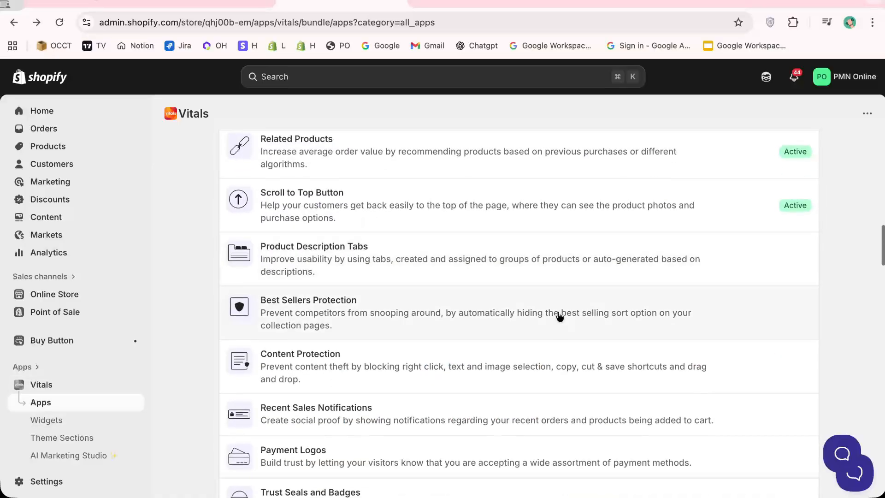
scroll(466, 336, down, 1)
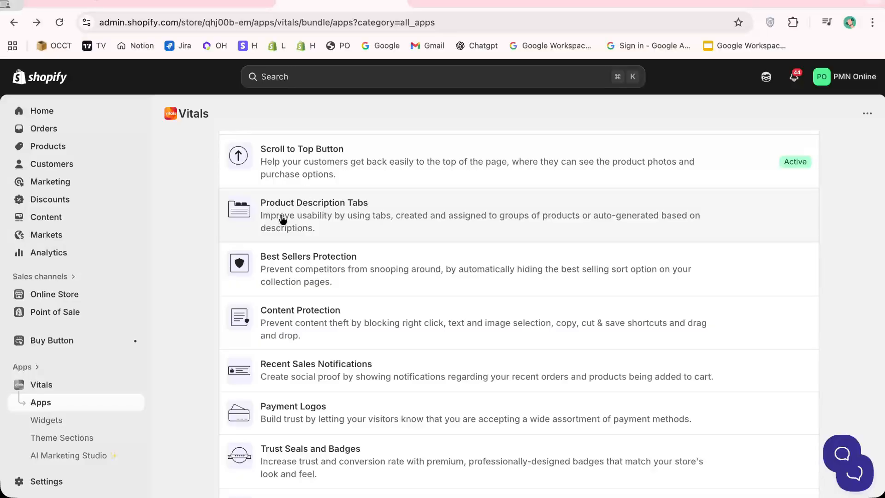
click(288, 278)
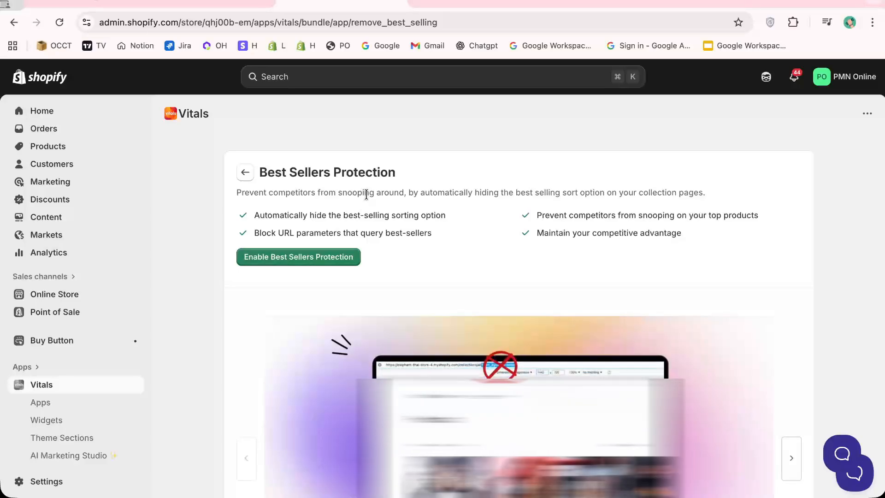
scroll(366, 194, down, 3)
scroll(429, 272, up, 3)
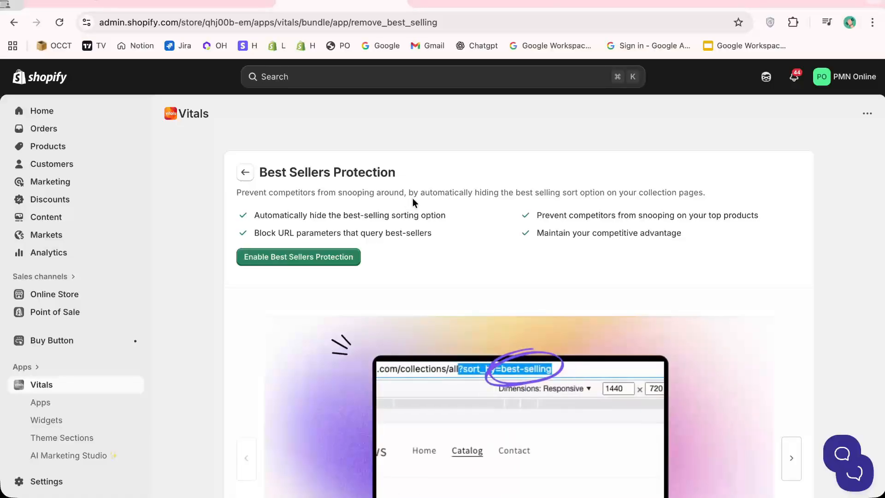
key(super+plus)
key(super+plus)
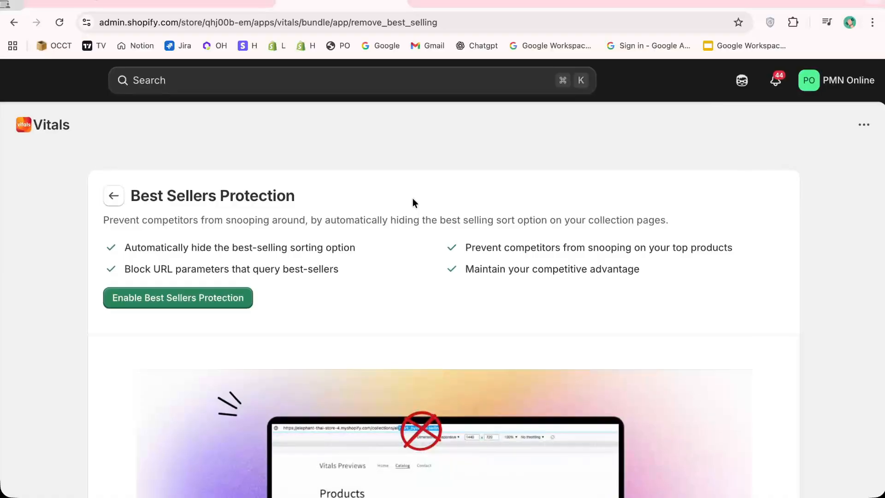
scroll(413, 200, left, 3)
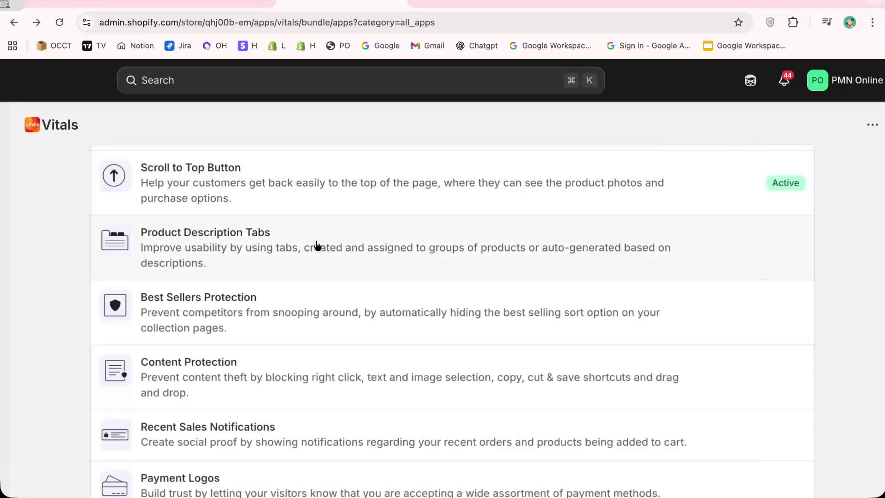
- Highlight the name and description of the Best Sellers Protection entry in the apps list
key(super+minus)
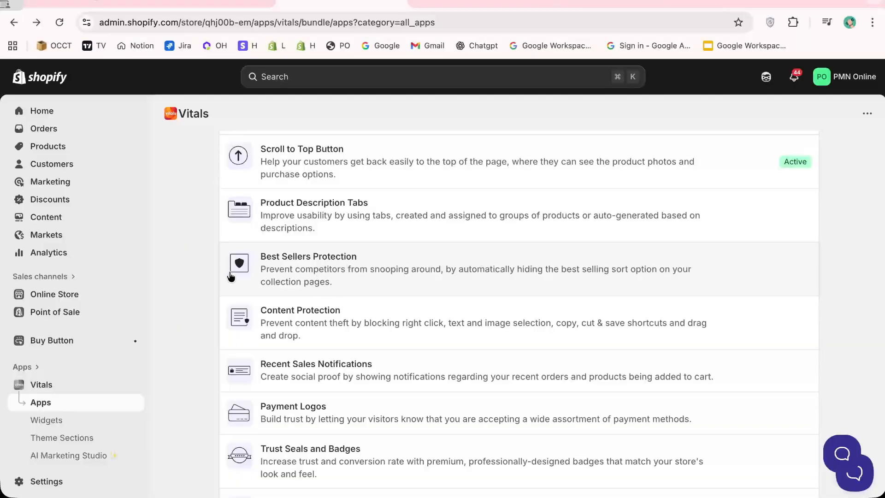
drag(221, 252, 336, 283)
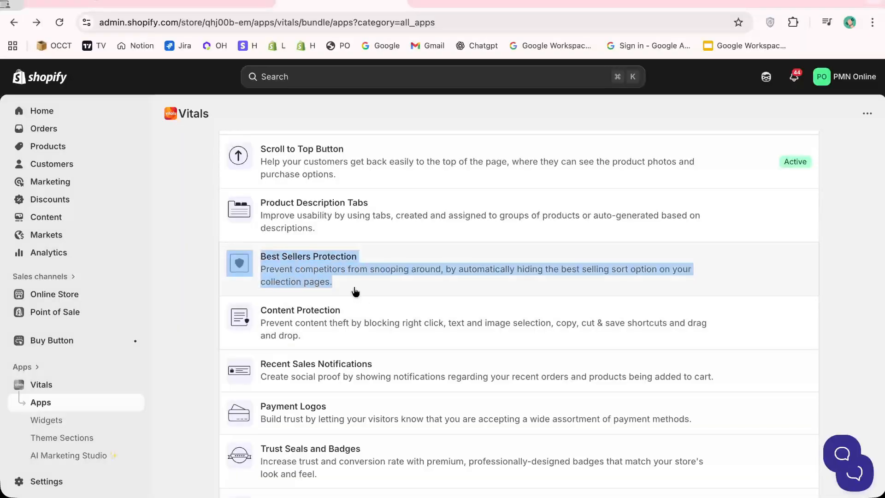
drag(356, 291, 232, 266)
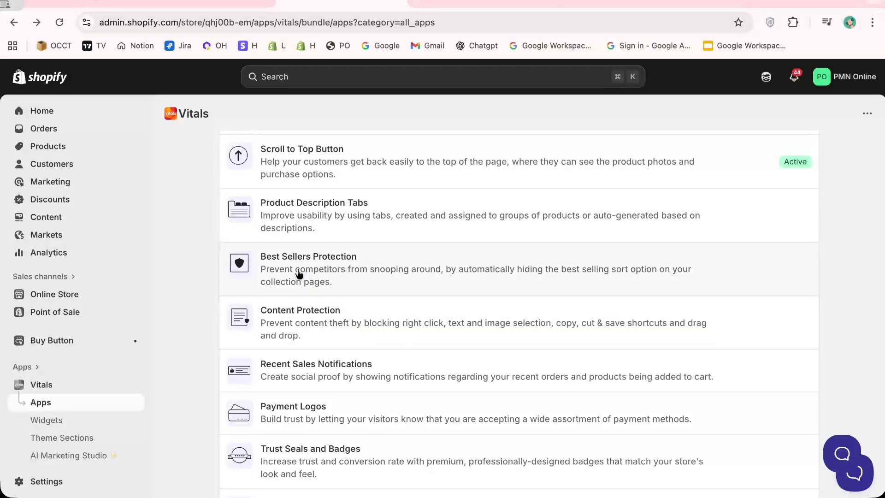
- Open Content Protection, examine its feature list and the preview of the blocked context menu, and return to the apps list
scroll(203, 342, down, 1)
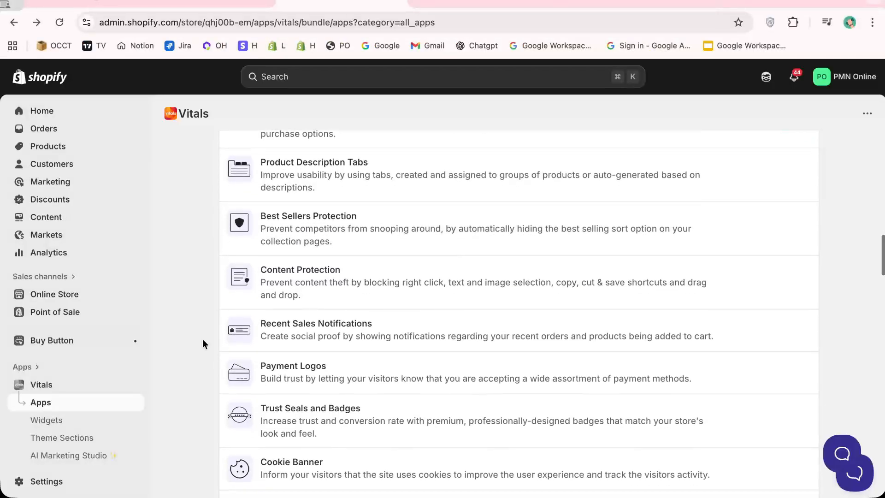
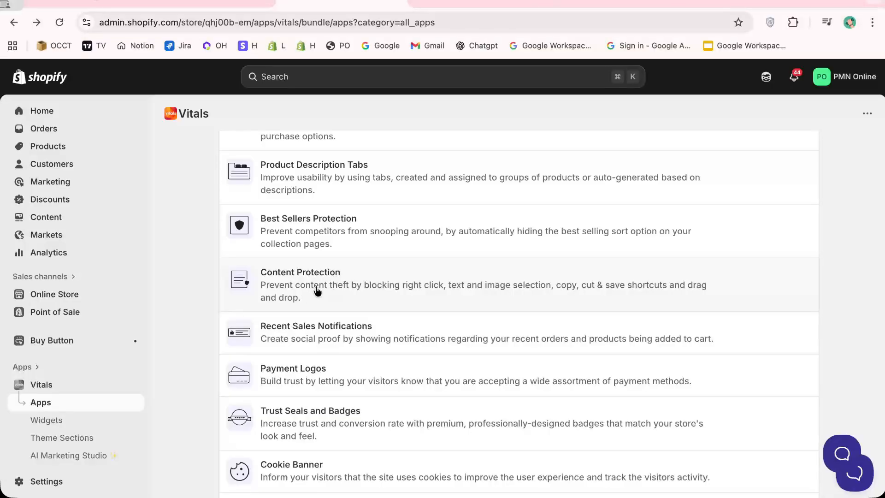
click(433, 287)
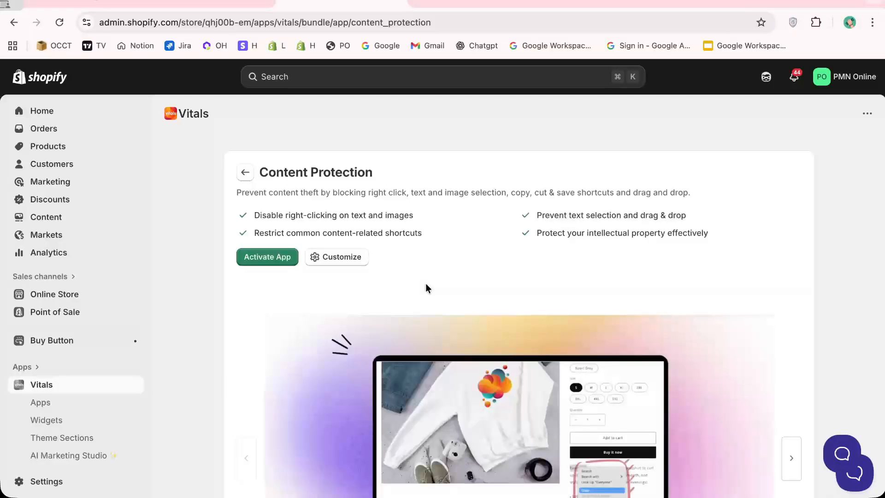
scroll(508, 365, down, 1)
scroll(613, 441, up, 2)
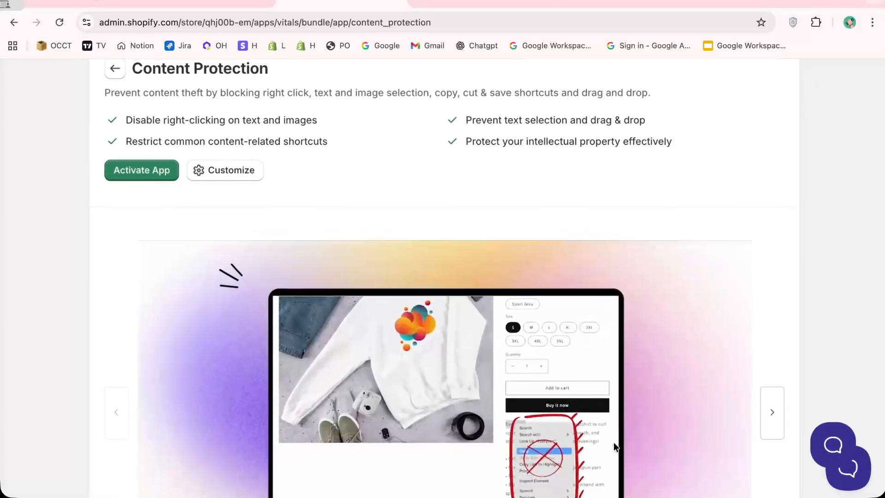
scroll(464, 418, down, 1)
scroll(464, 417, up, 5)
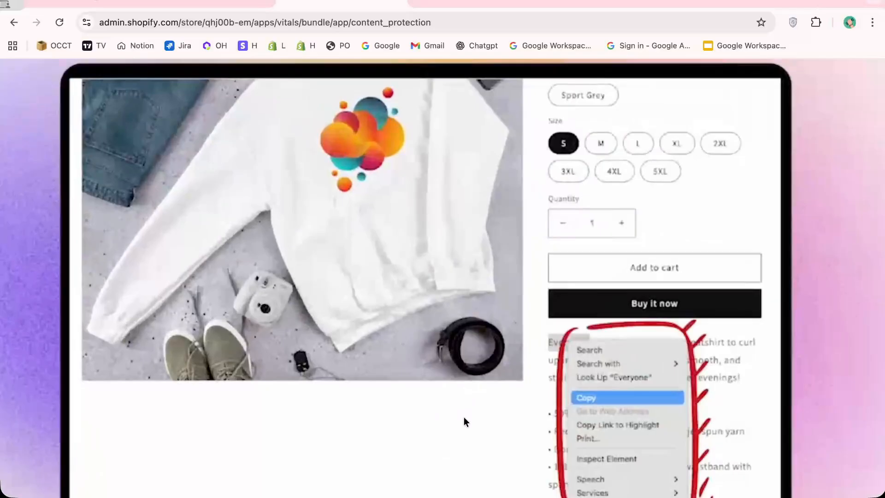
scroll(476, 403, down, 5)
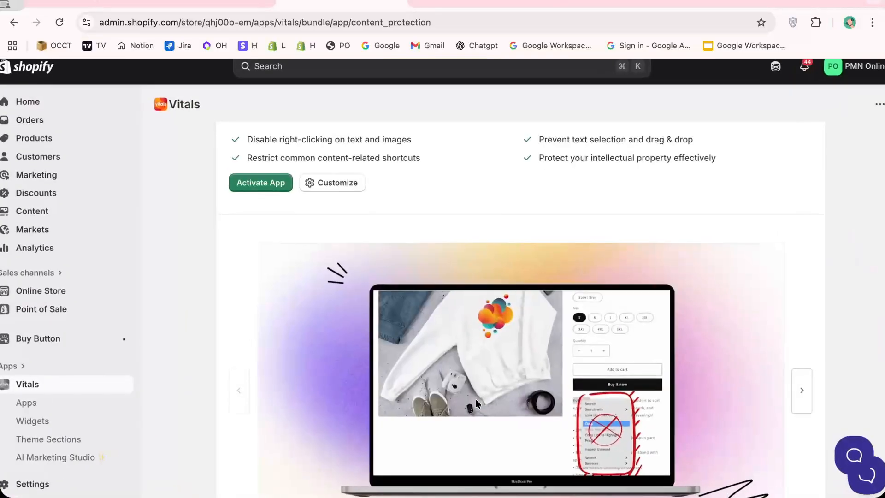
scroll(476, 403, down, 1)
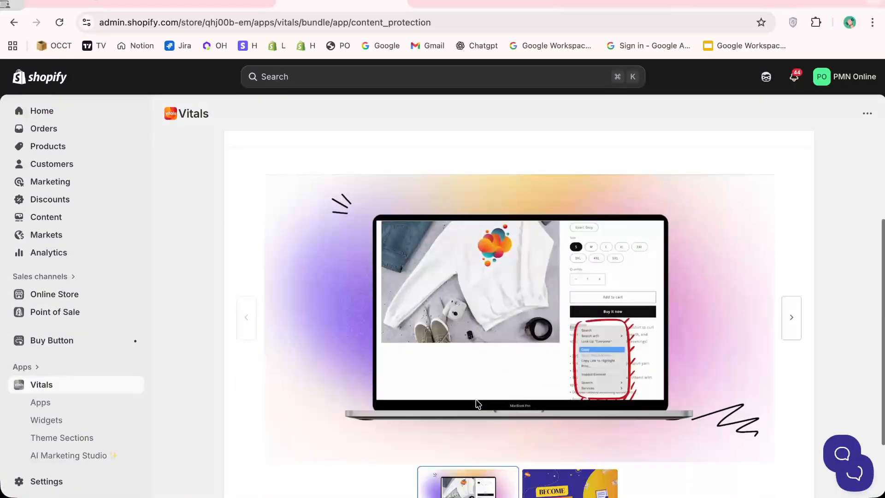
key(alt+Left)
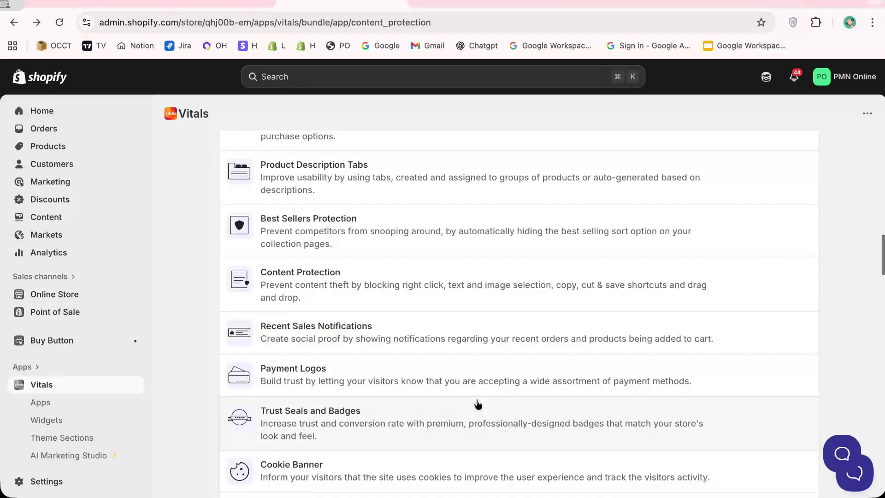
- Open Recent Sales Notifications and read its description and feature list up close
scroll(449, 417, down, 3)
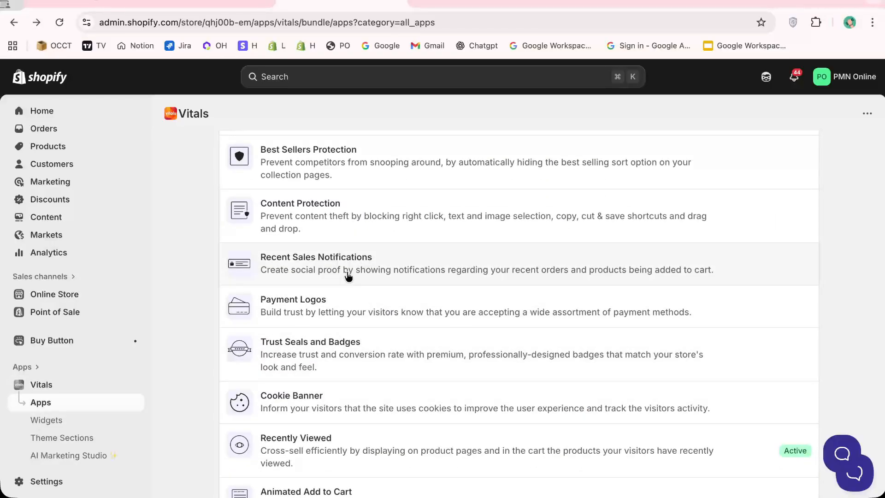
scroll(346, 274, up, 2)
scroll(281, 277, down, 2)
click(330, 271)
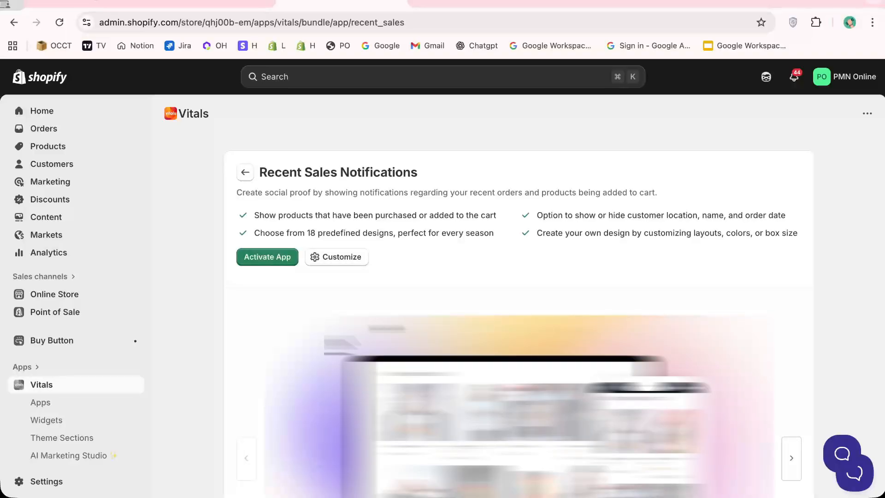
scroll(459, 318, down, 4)
scroll(459, 318, up, 4)
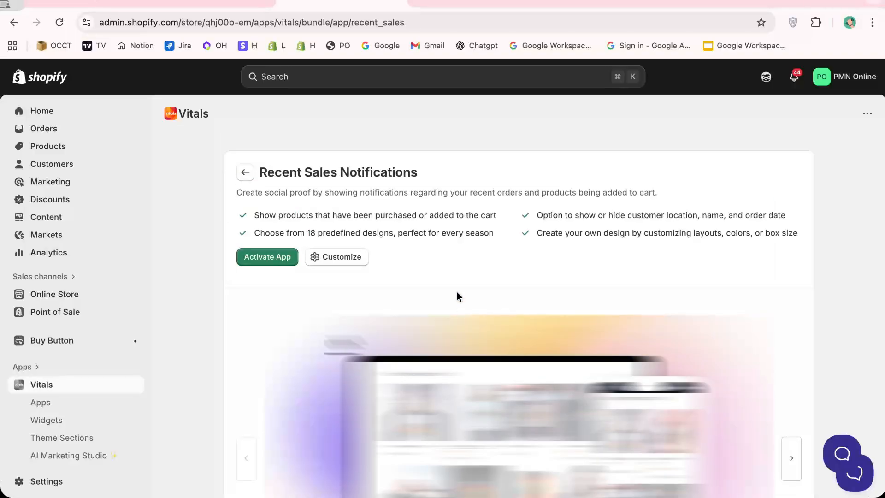
scroll(424, 195, up, 5)
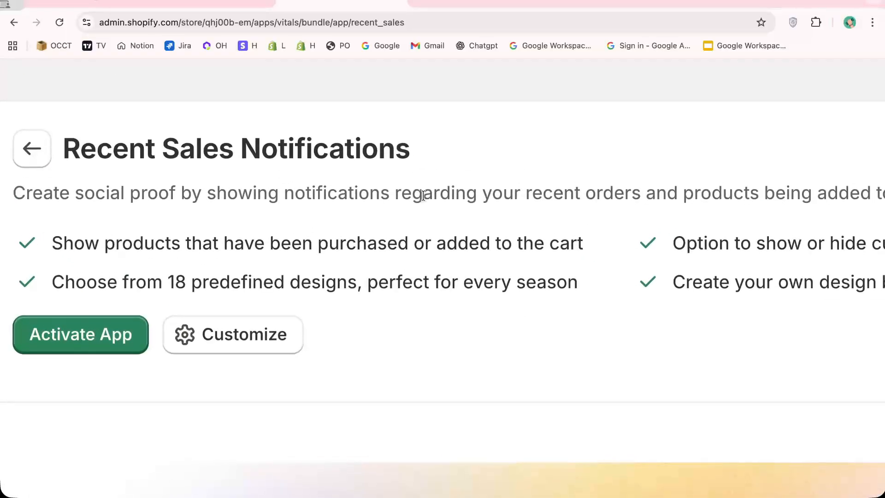
scroll(398, 239, right, 1)
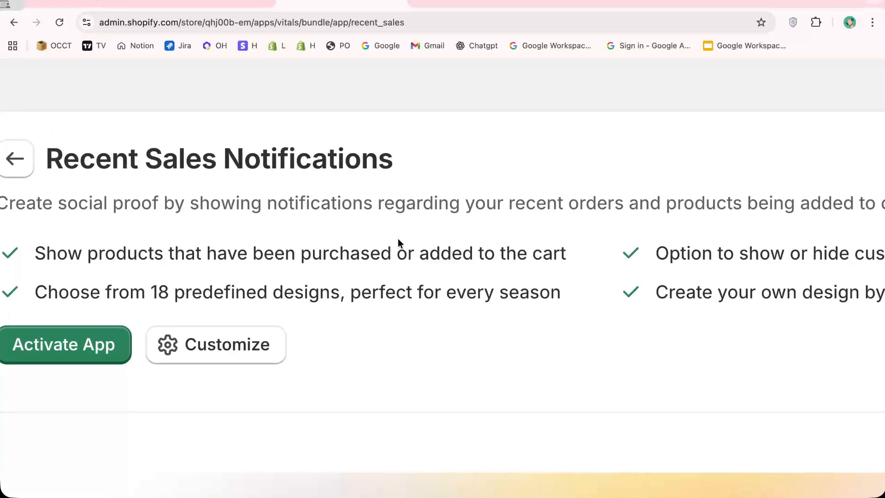
scroll(393, 239, down, 5)
scroll(393, 239, right, 2)
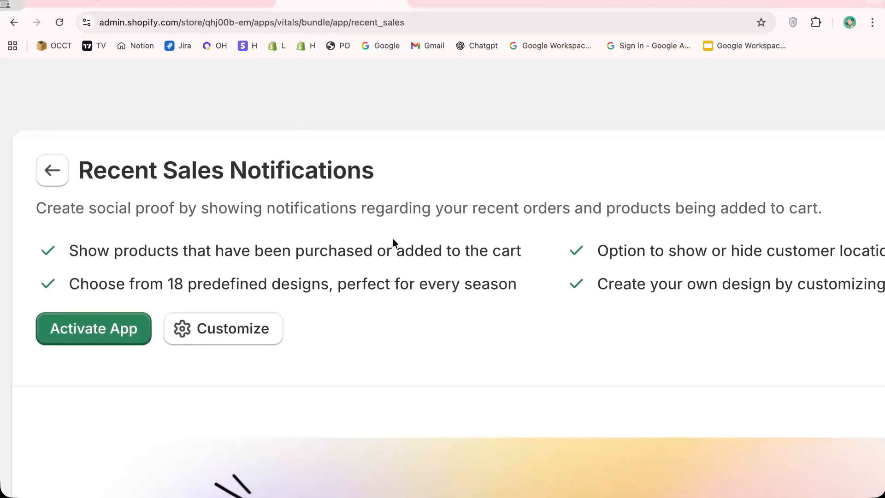
- Highlight the predefined designs feature of Recent Sales Notifications, read the purchased products feature, and return to the apps list
triple_click(447, 261)
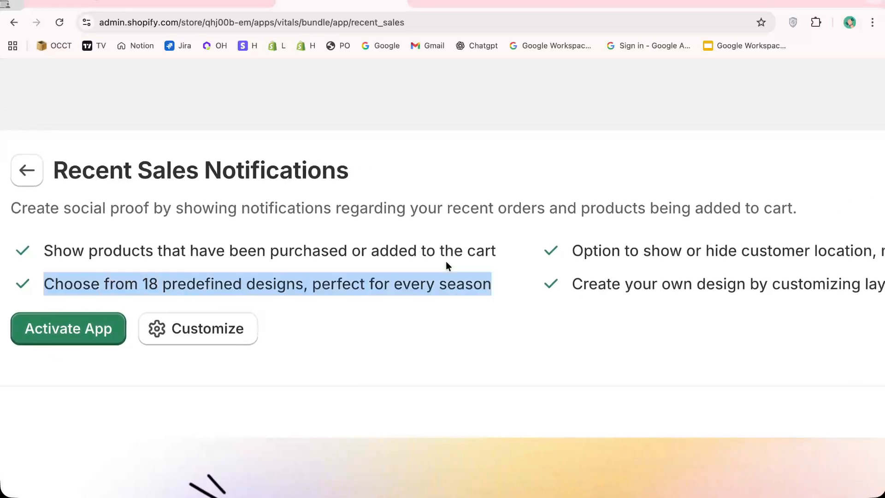
triple_click(479, 253)
key(super+Left)
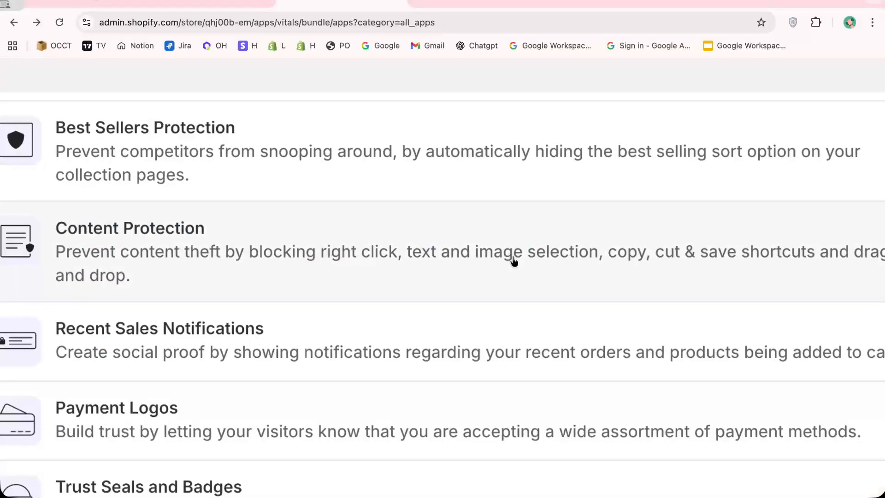
- Open the Payment Logos app and examine the preview of payment logos on the product page
scroll(325, 287, down, 5)
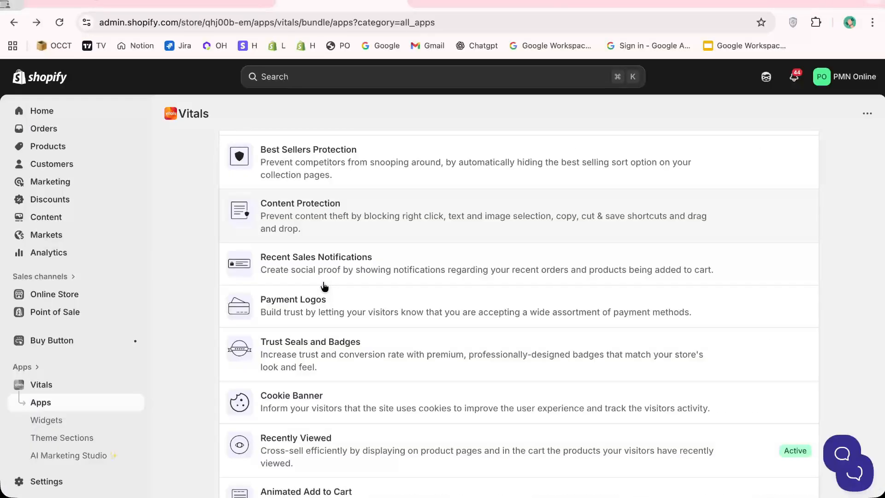
click(341, 316)
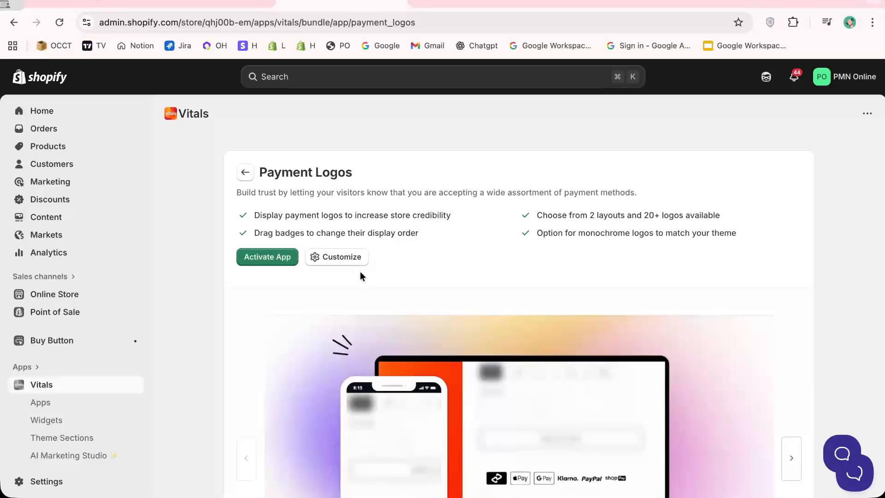
scroll(360, 273, down, 4)
scroll(519, 295, down, 1)
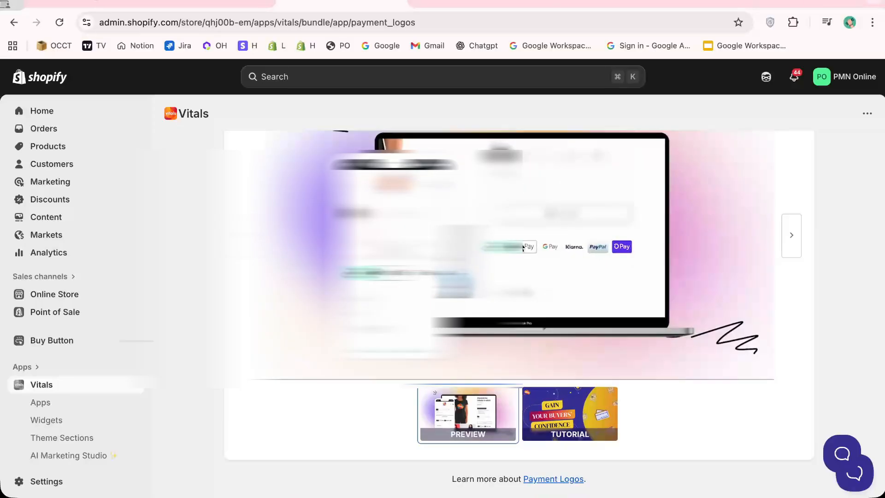
scroll(524, 249, up, 5)
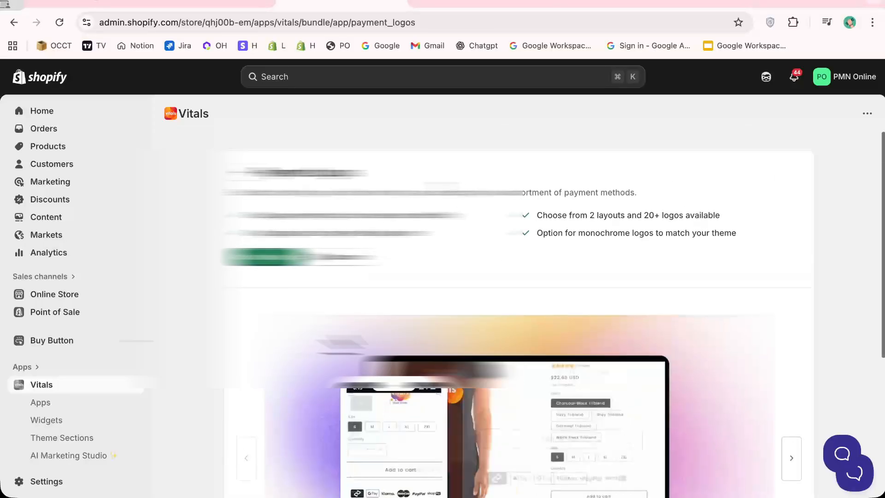
scroll(440, 191, up, 4)
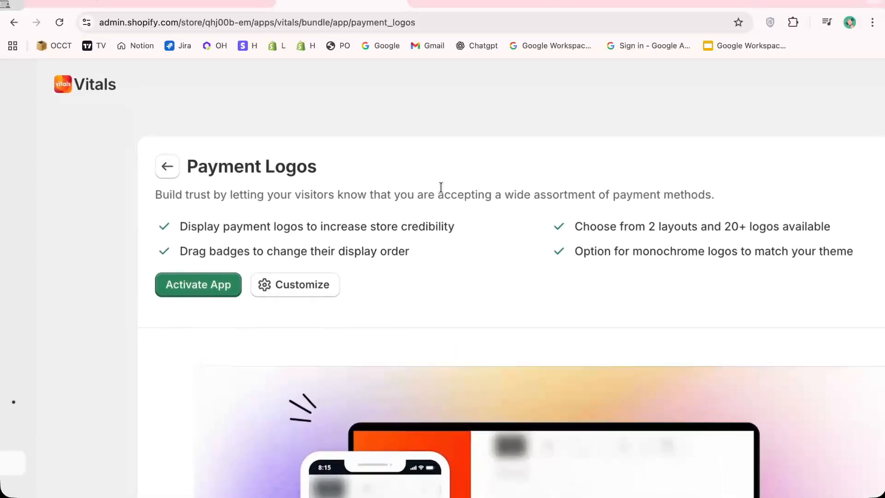
- Highlight the store credibility feature of Payment Logos, read the feature list, and return to the apps list
triple_click(375, 215)
scroll(374, 216, up, 1)
scroll(372, 226, up, 1)
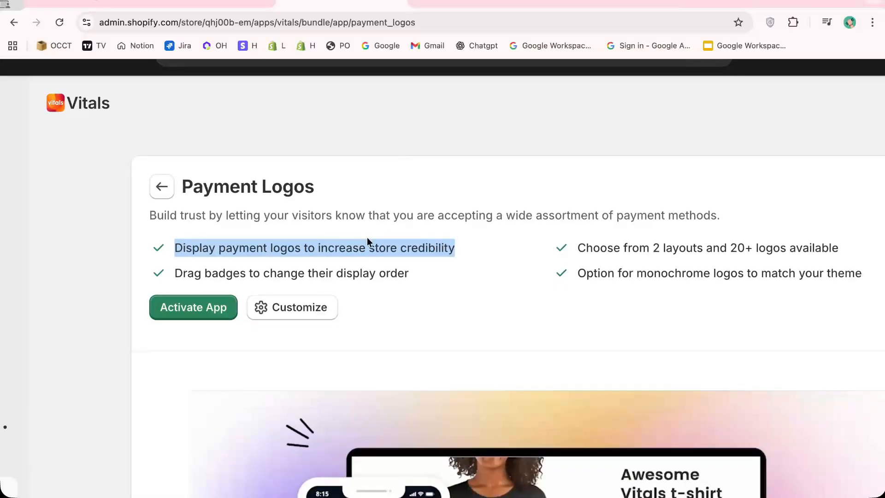
click(388, 262)
scroll(388, 262, down, 4)
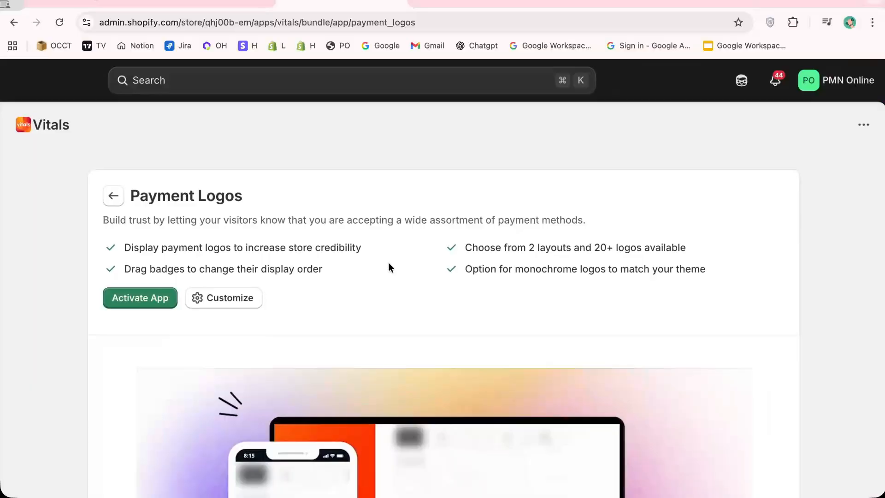
scroll(418, 260, down, 5)
scroll(418, 260, left, 5)
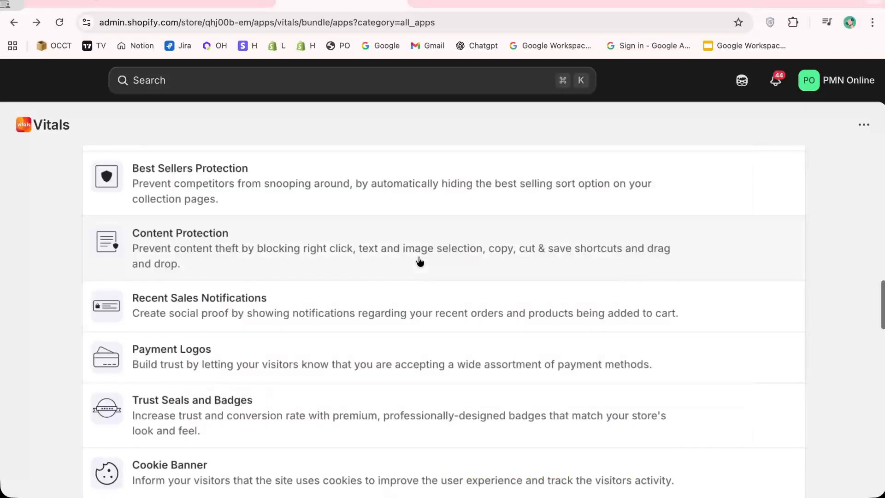
- Open Trust Seals and Badges from the apps list and highlight its "Easy Returns" or "Free Shipping" badge feature and the layouts feature
scroll(287, 305, down, 3)
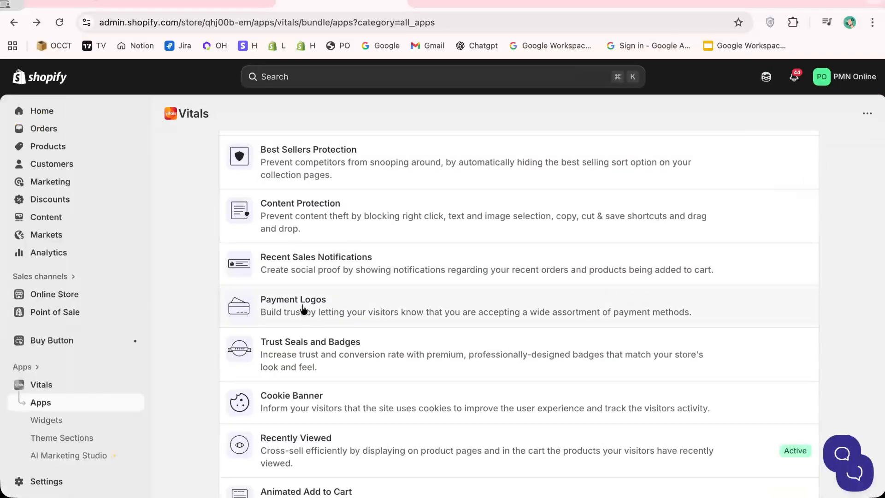
scroll(329, 332, down, 2)
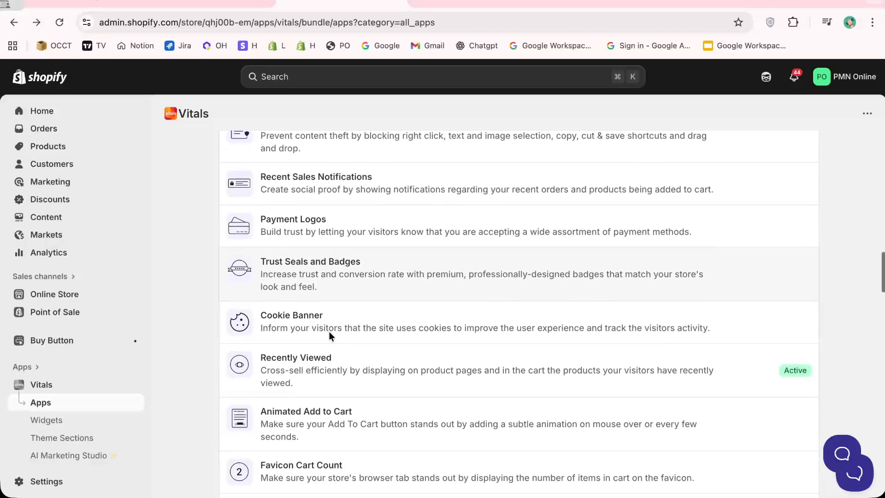
scroll(329, 335, down, 5)
scroll(329, 335, up, 3)
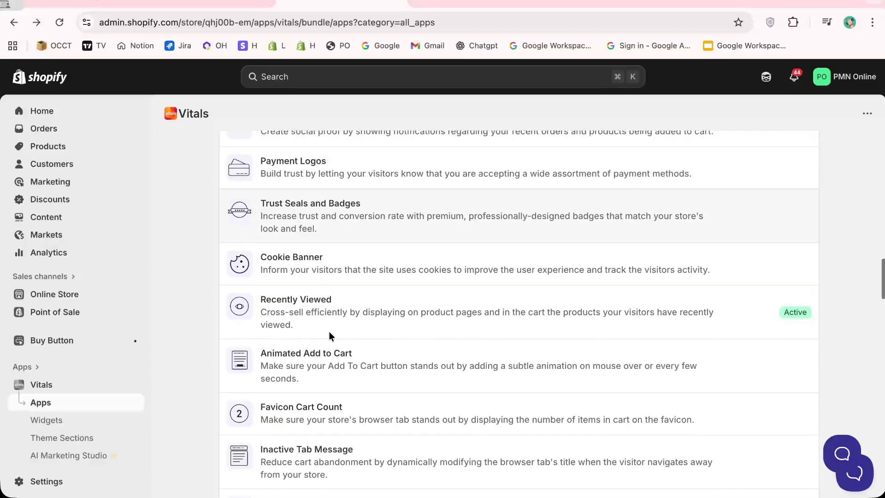
scroll(329, 335, up, 3)
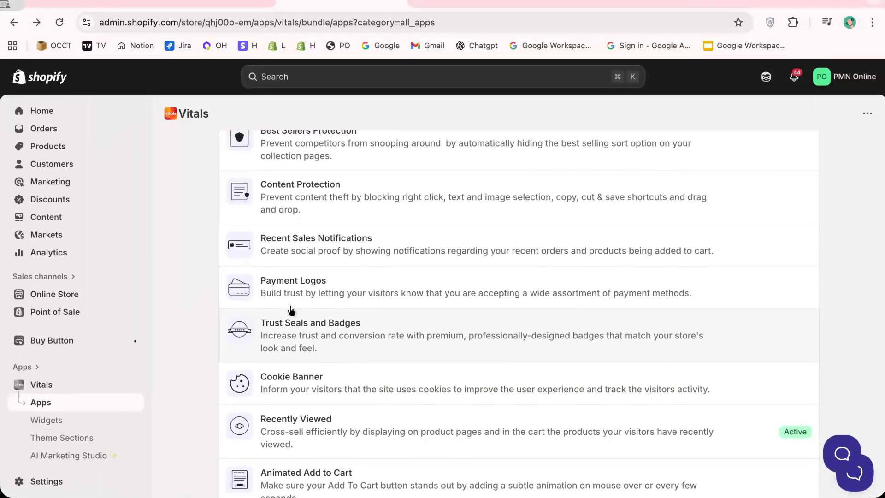
click(291, 313)
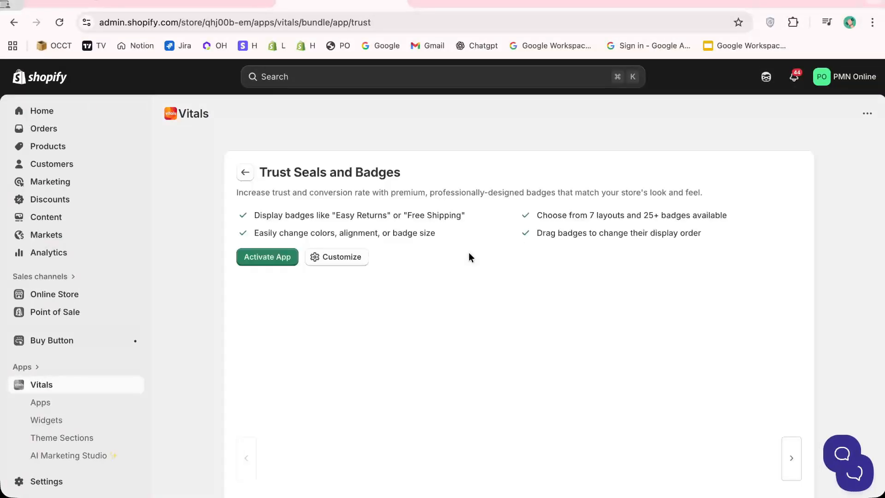
scroll(468, 255, down, 1)
triple_click(431, 173)
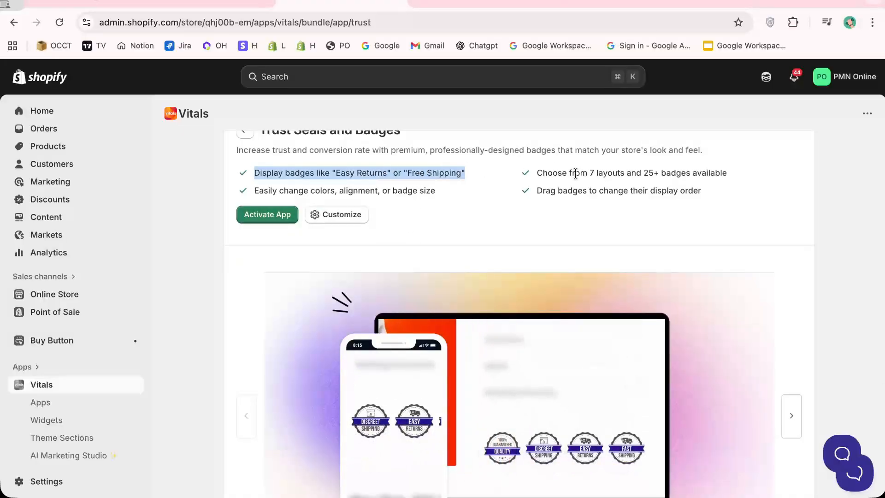
double_click(611, 173)
- Examine the Trust Seals and Badges preview, reread its feature list, and return to the apps list
scroll(611, 171, down, 2)
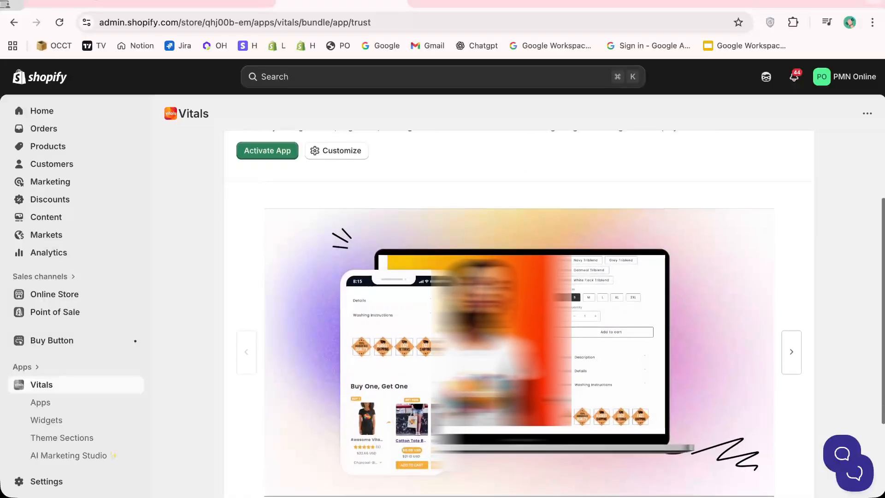
scroll(598, 383, up, 2)
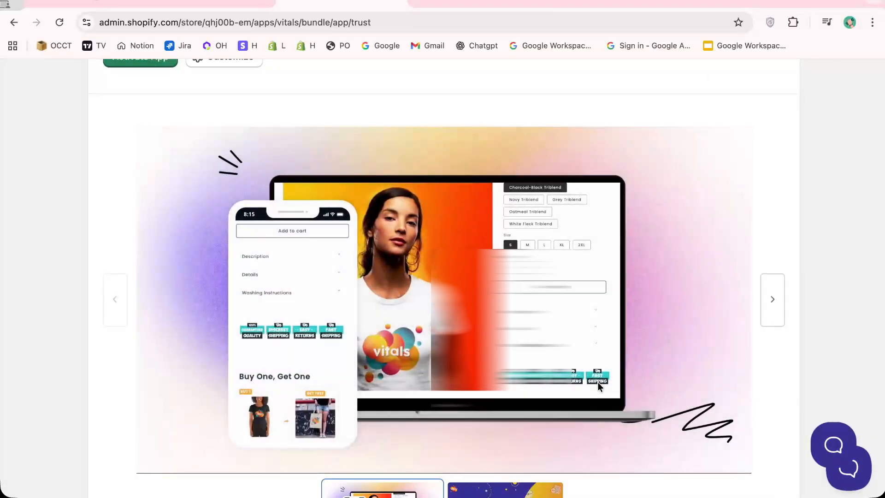
scroll(597, 382, down, 2)
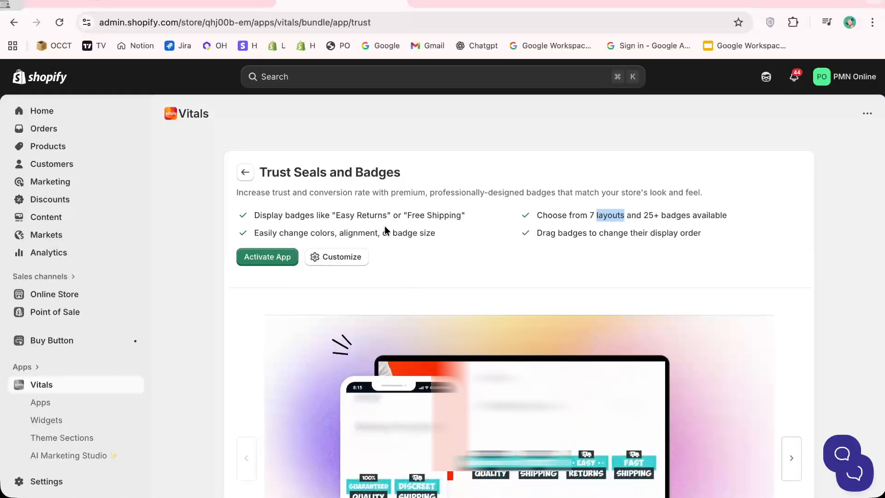
double_click(393, 212)
click(456, 237)
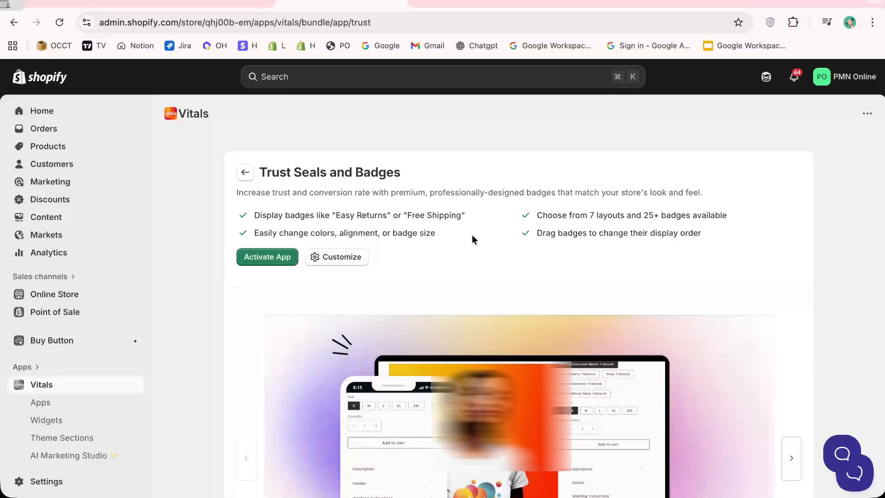
key(super+bracketleft)
- Open the Cookie Banner app, read its description and feature list up close, and return to the apps list
scroll(474, 238, down, 1)
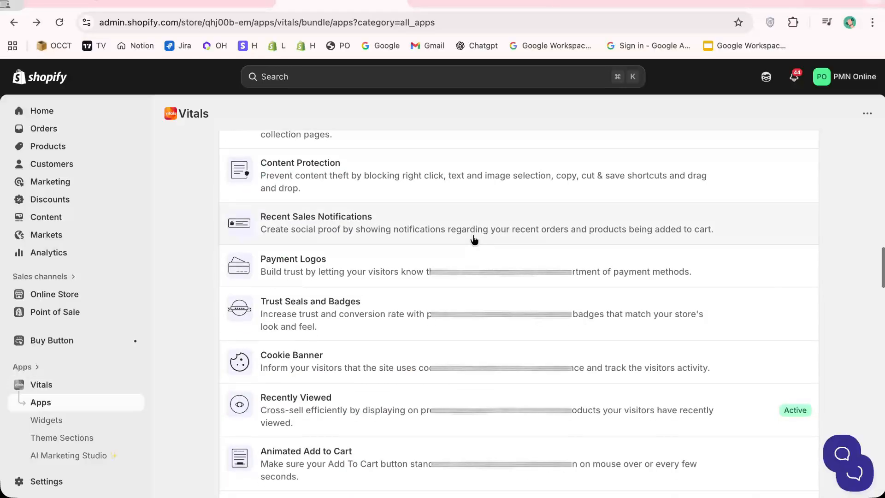
click(397, 376)
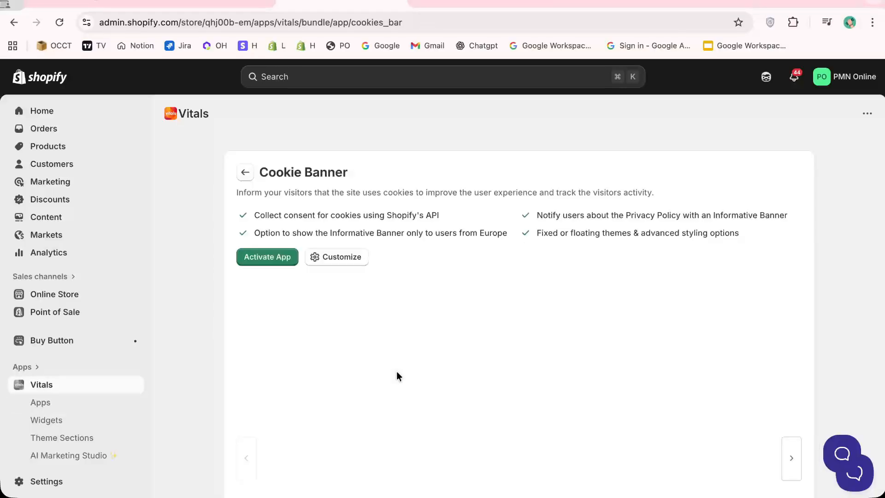
key(super+equal)
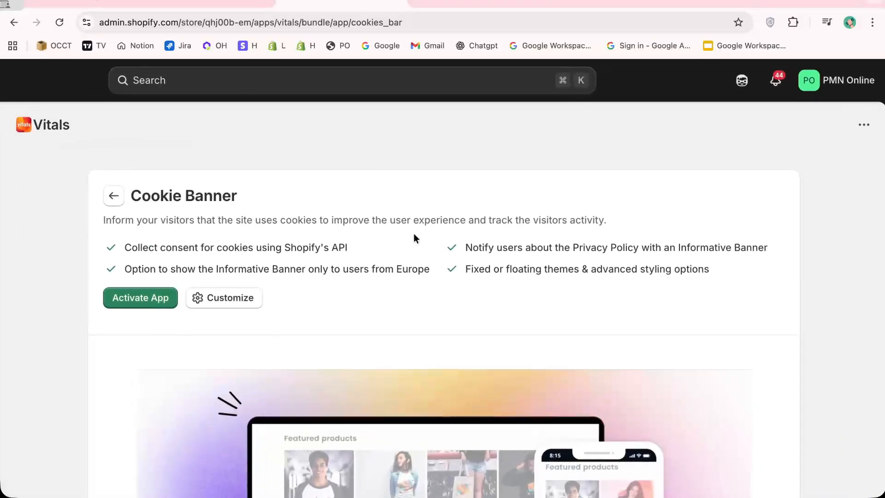
key(super+bracketleft)
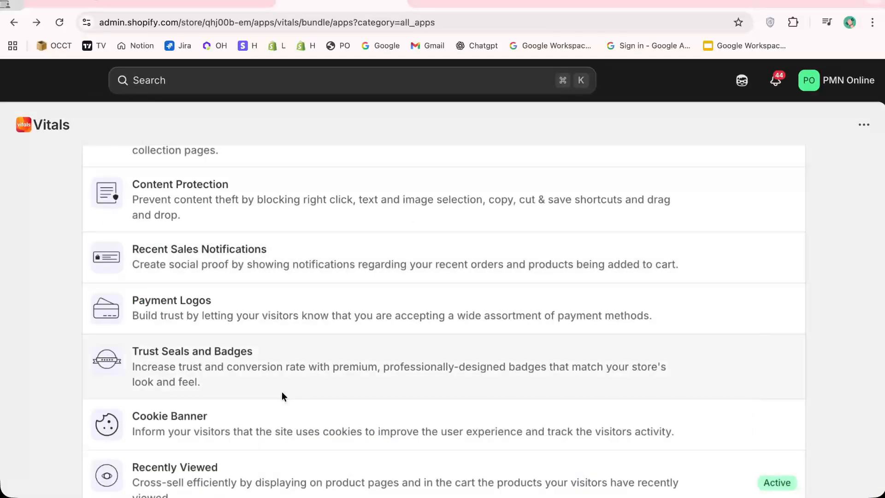
- Look over the Recently Viewed entry in the apps list, open its page briefly, and return to the list
scroll(283, 396, down, 3)
key(super+minus)
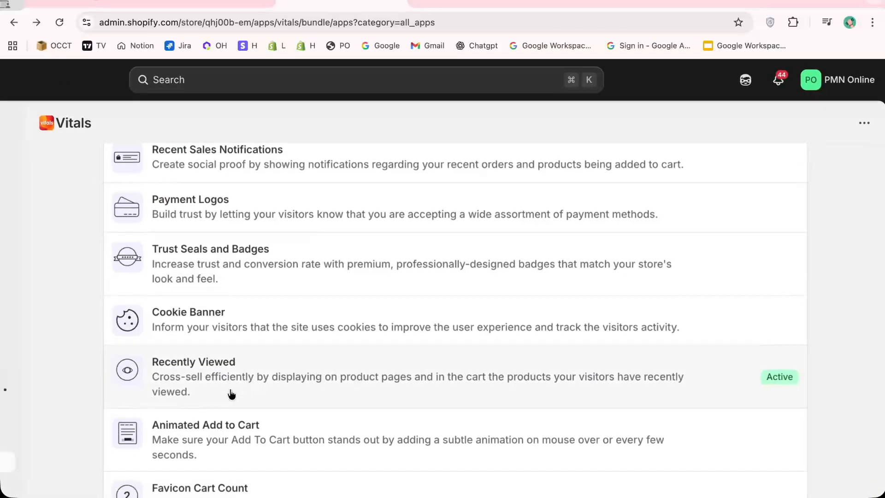
key(super+minus)
click(294, 341)
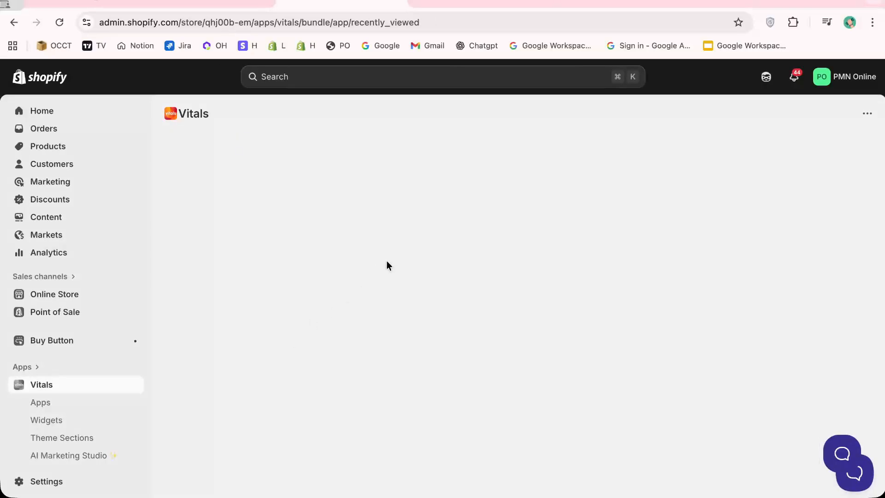
key(super+bracketleft)
- Open Animated Add to Cart, read its features, examine the animated button in the preview, and return to the apps list
scroll(387, 274, down, 2)
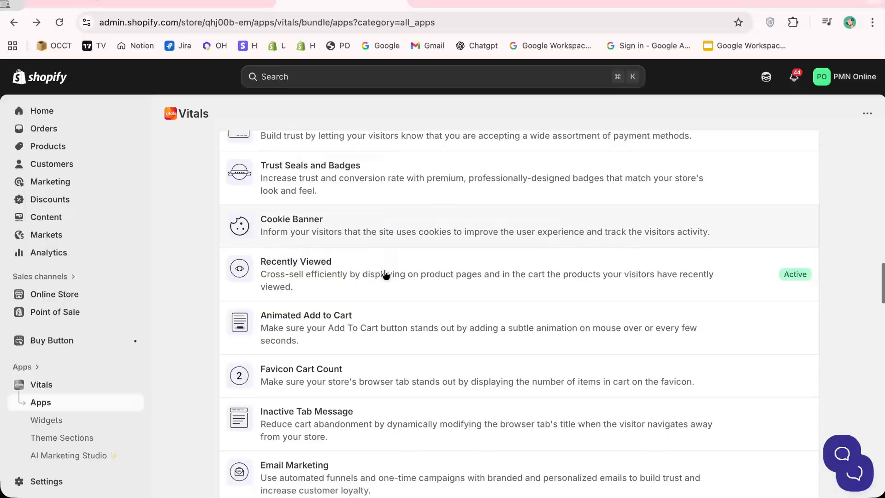
click(352, 328)
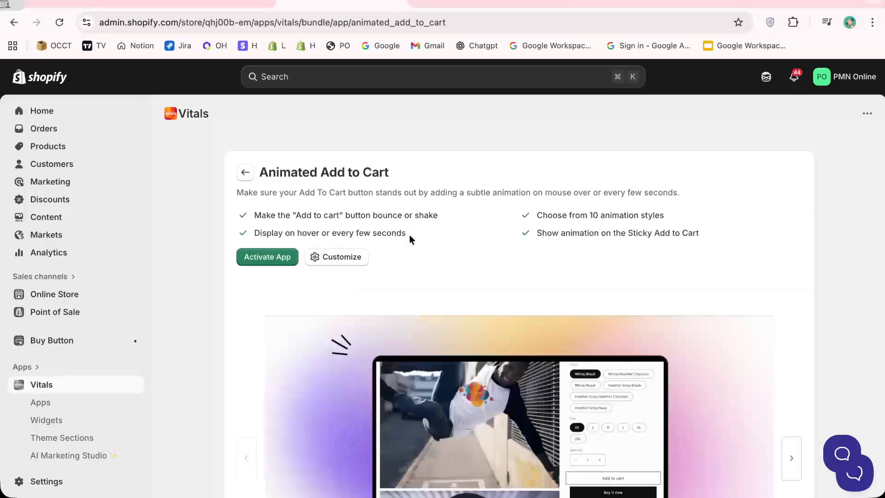
scroll(409, 235, down, 3)
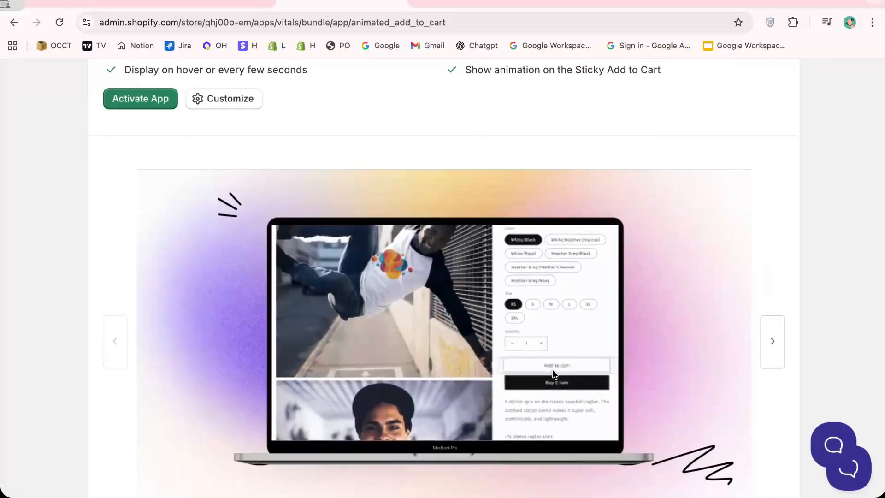
scroll(552, 371, down, 2)
scroll(618, 333, down, 2)
key(super+Left)
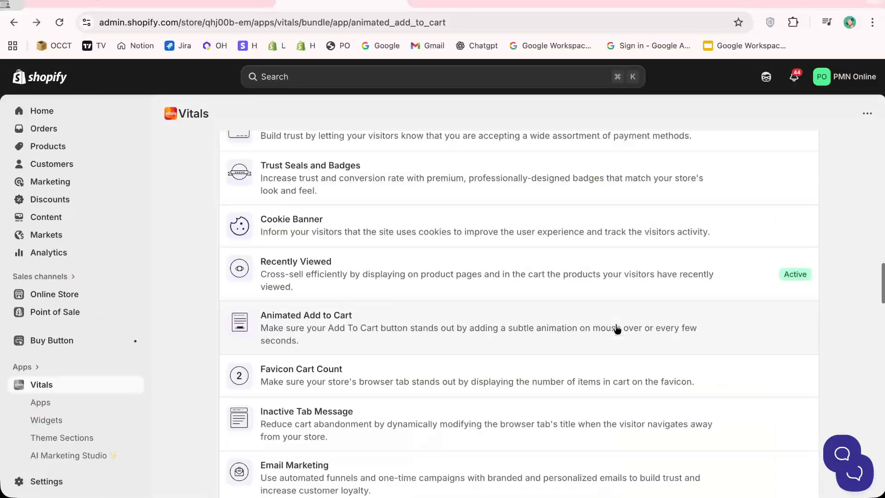
- Open Favicon Cart Count, highlight its description, and examine the cart count on the browser tab icon in the preview
click(462, 382)
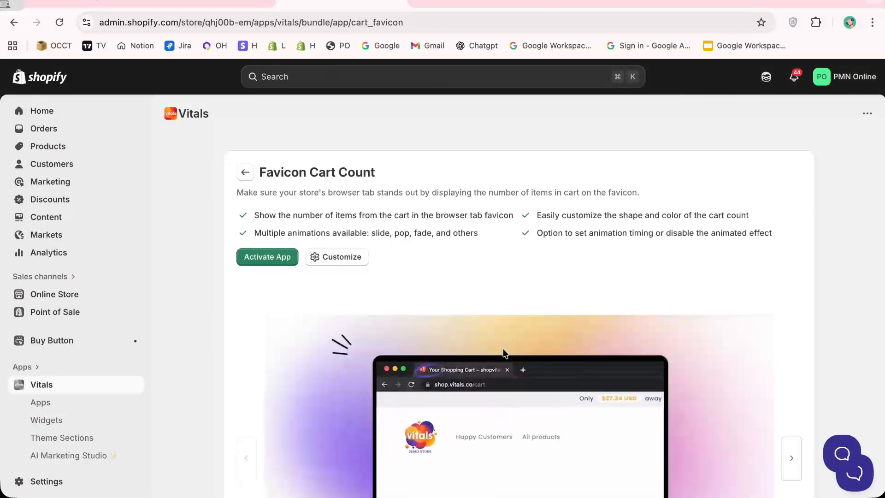
triple_click(493, 191)
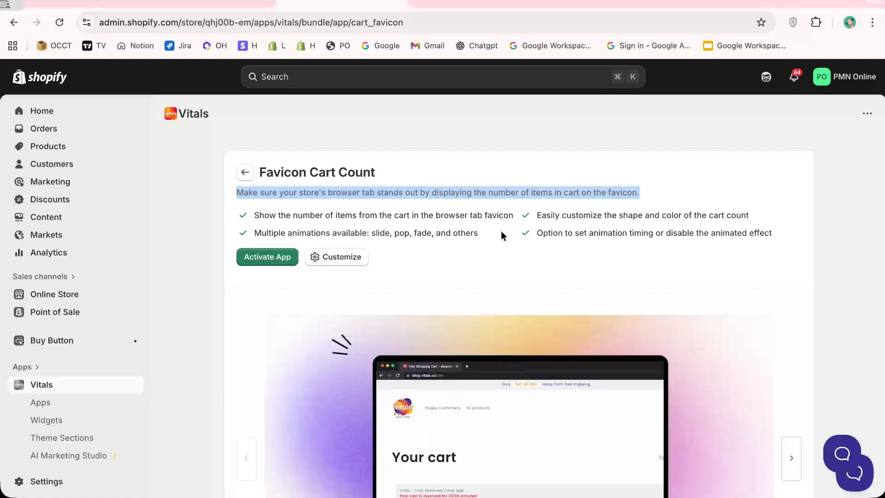
scroll(419, 391, down, 2)
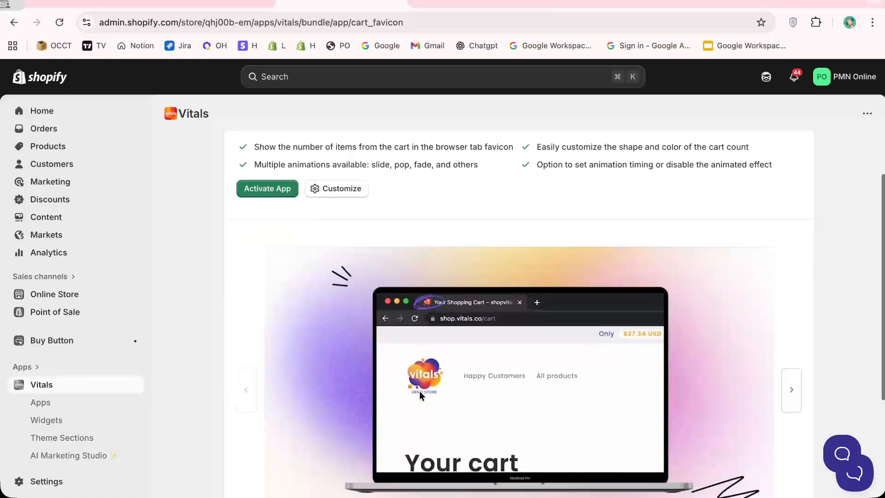
scroll(413, 312, up, 1)
scroll(415, 315, up, 3)
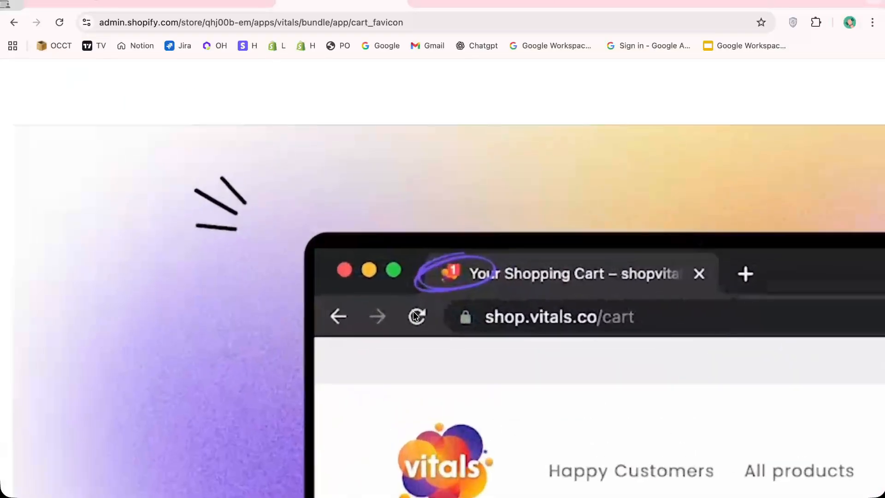
scroll(277, 318, down, 3)
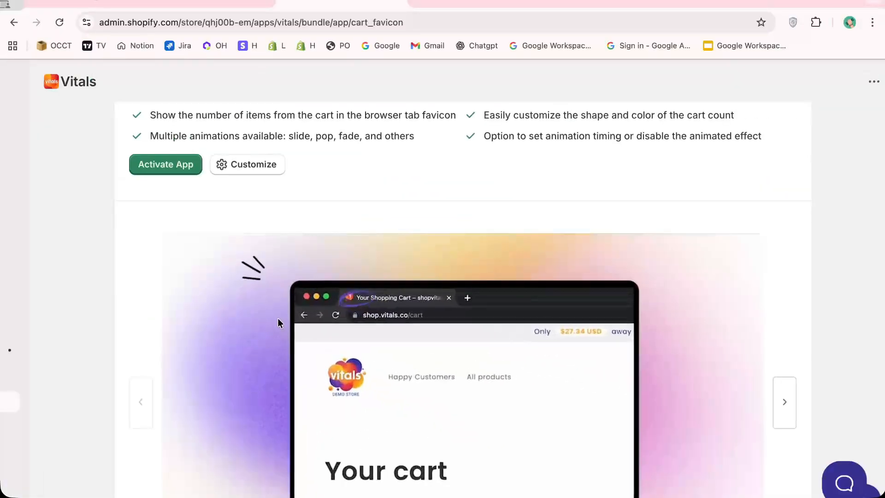
- Open Inactive Tab Message, read its features, examine the replaced tab title in the preview, and return to the apps list
key(super+bracketleft)
scroll(279, 322, down, 3)
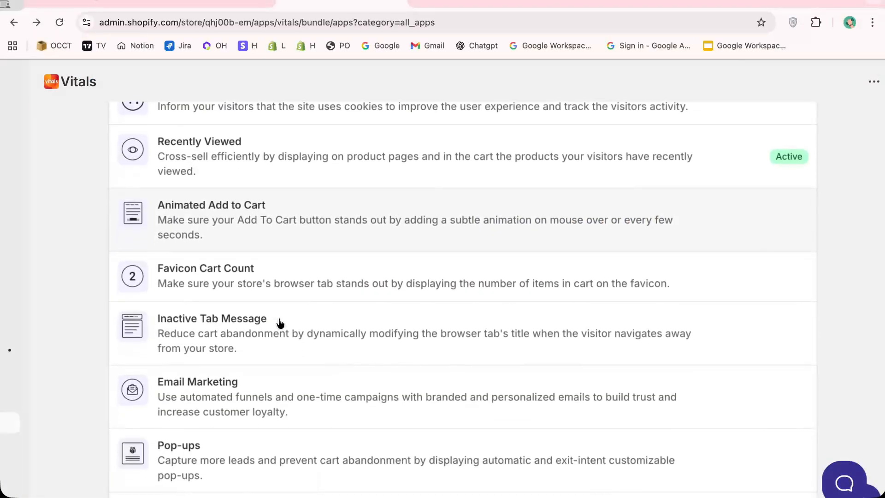
click(279, 322)
scroll(277, 318, down, 2)
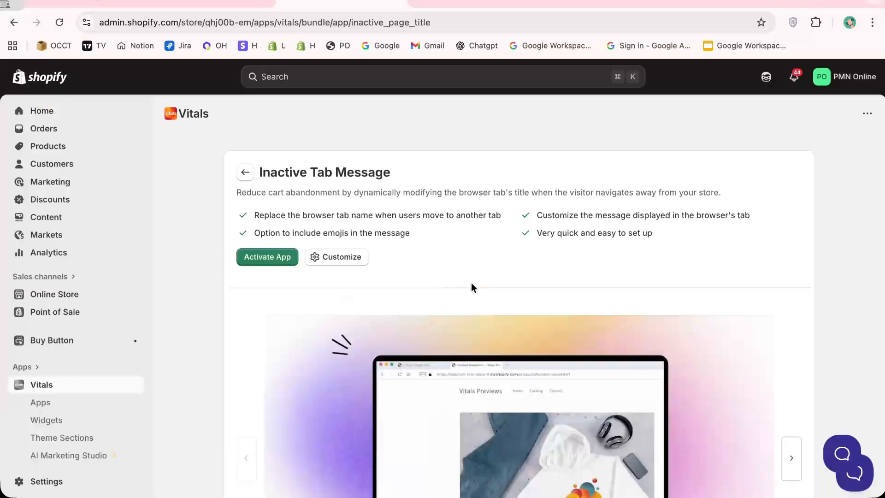
scroll(471, 285, down, 3)
scroll(472, 286, up, 5)
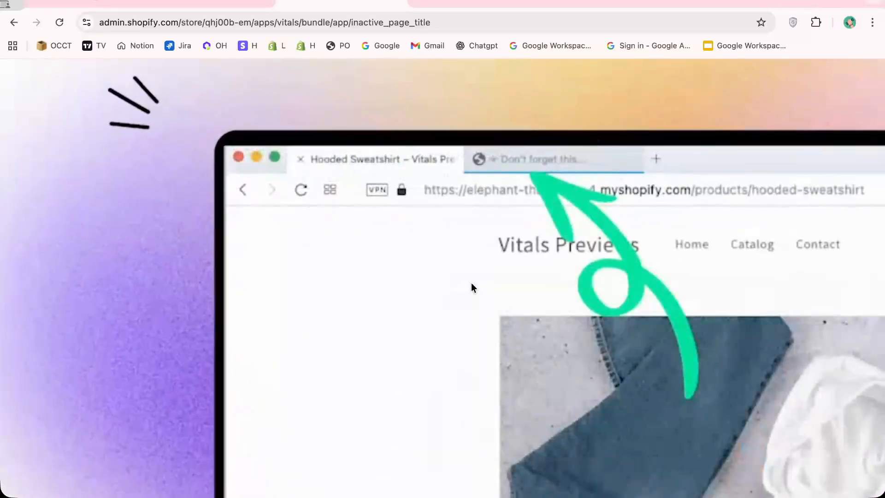
scroll(471, 284, down, 4)
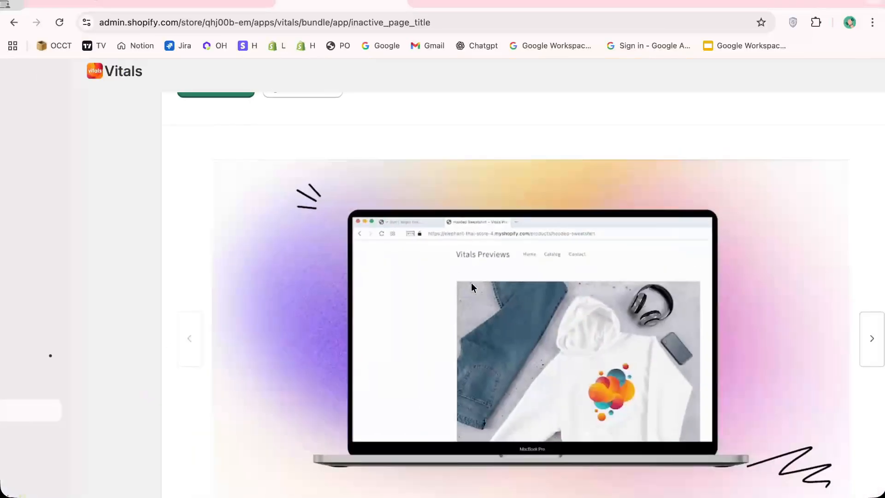
key(super+[)
- Open the Pop-ups app, look at its desktop and mobile preview, and return to the apps list
scroll(471, 284, down, 1)
scroll(425, 325, down, 4)
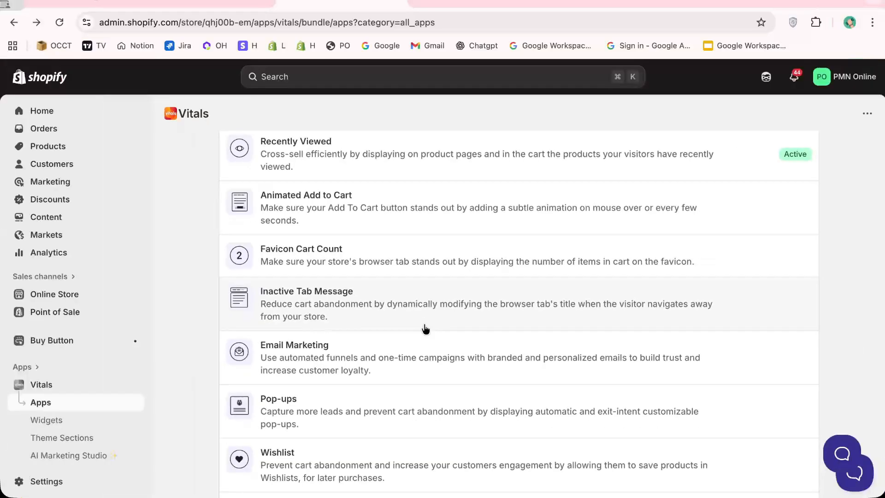
scroll(369, 365, down, 1)
click(341, 370)
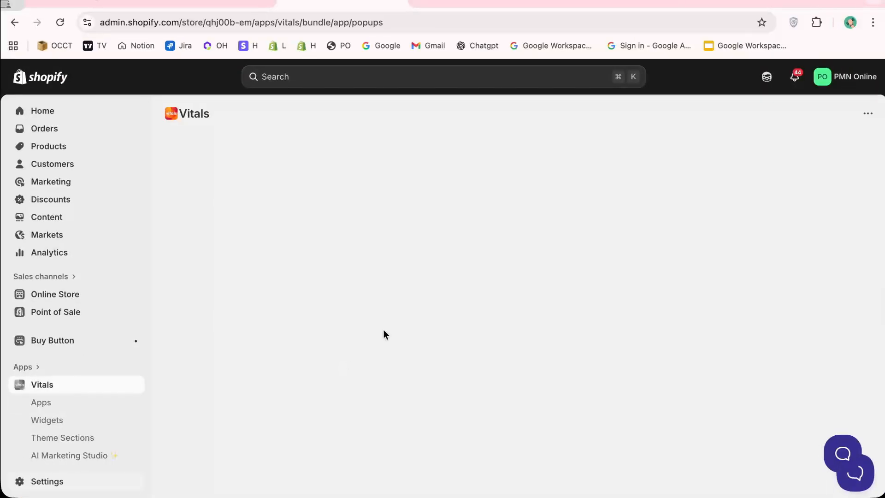
scroll(451, 269, down, 4)
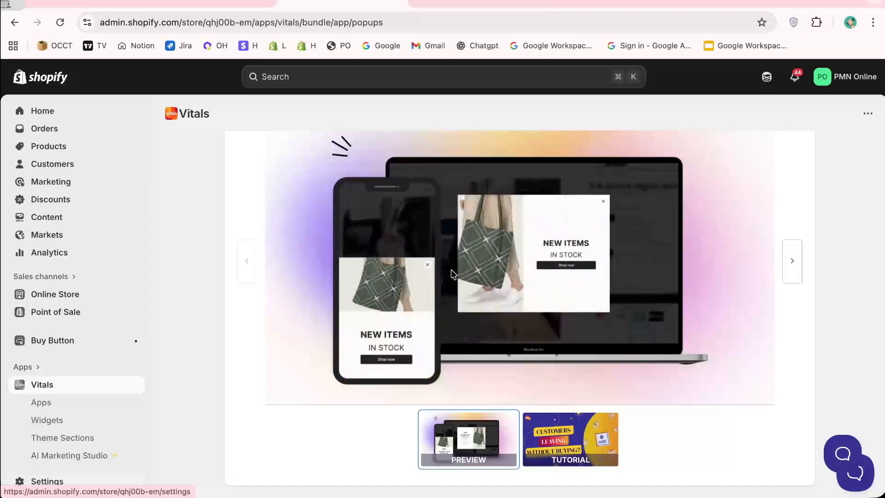
key(super+Left)
- Open the Wishlist app, examine the wishlist buttons in the product page preview up close, and return to the apps list
scroll(452, 271, down, 2)
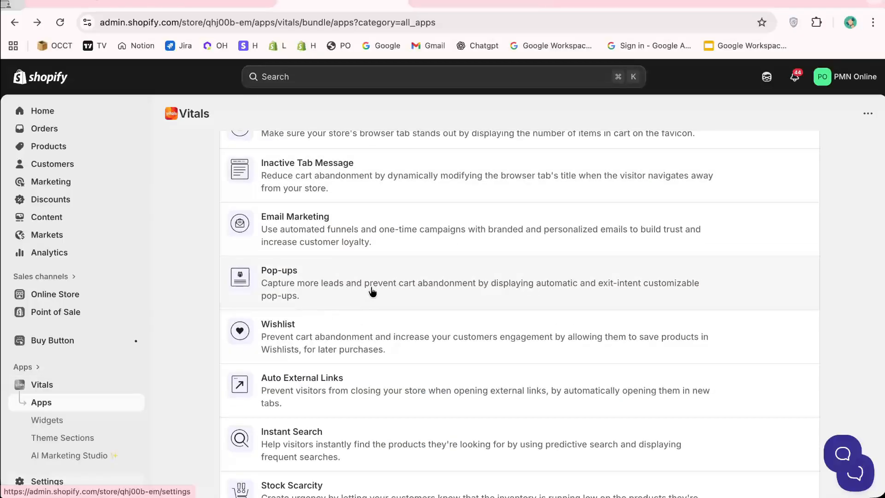
scroll(373, 292, down, 1)
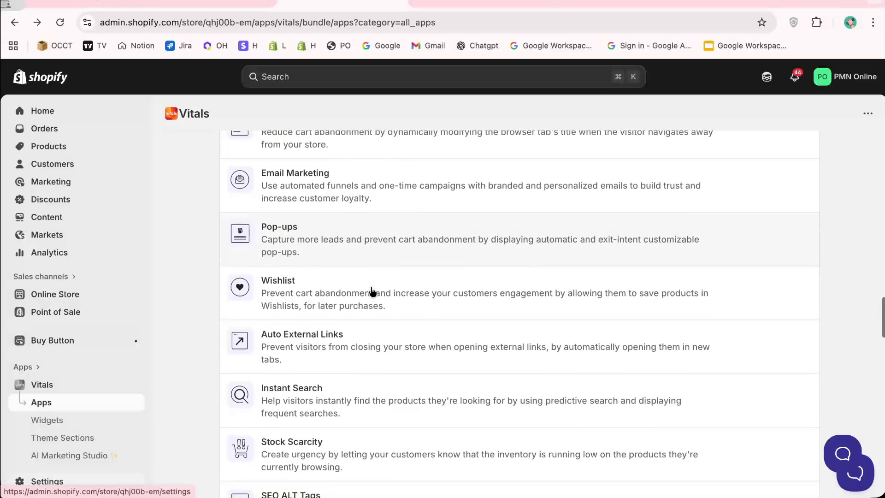
click(368, 295)
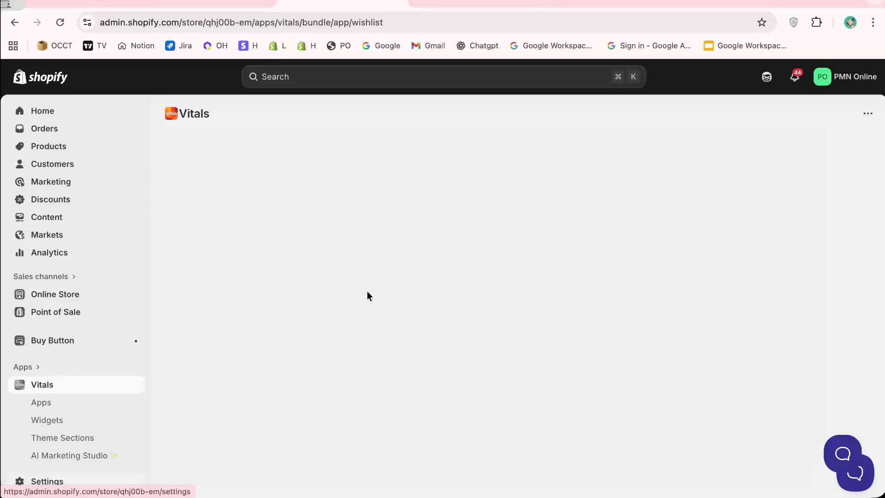
scroll(368, 294, down, 5)
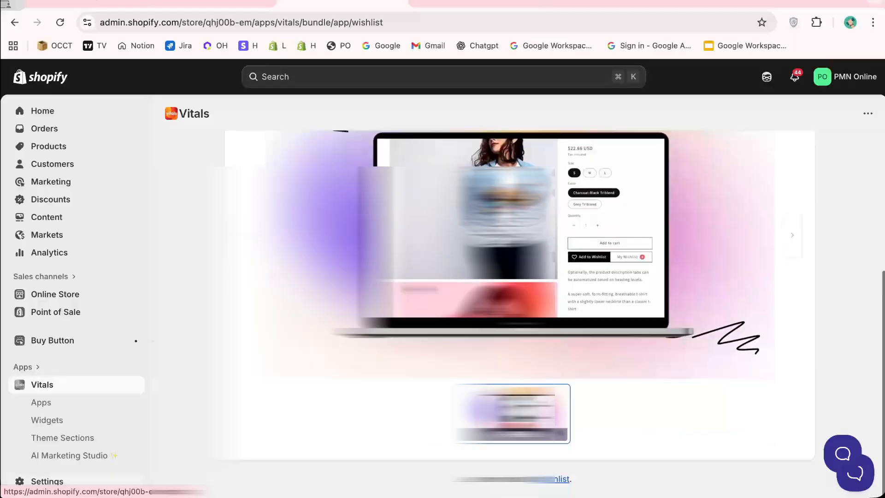
scroll(597, 277, up, 5)
scroll(597, 277, right, 3)
scroll(597, 276, right, 3)
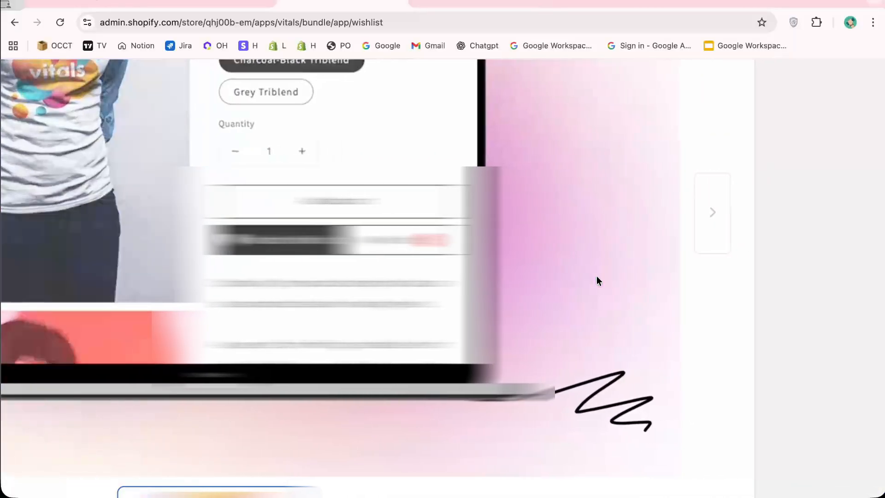
scroll(597, 276, down, 5)
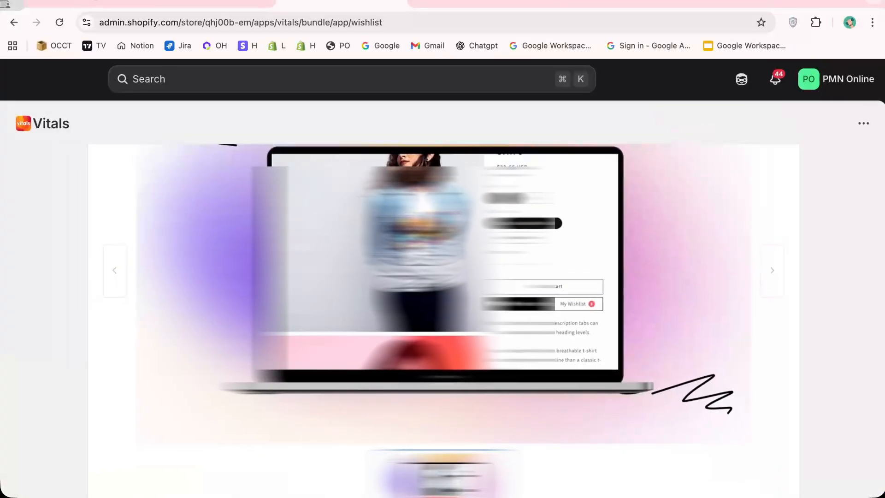
scroll(596, 275, left, 5)
- Open Auto External Links, view the preview of links opening in a new tab, and return to the apps list
click(280, 413)
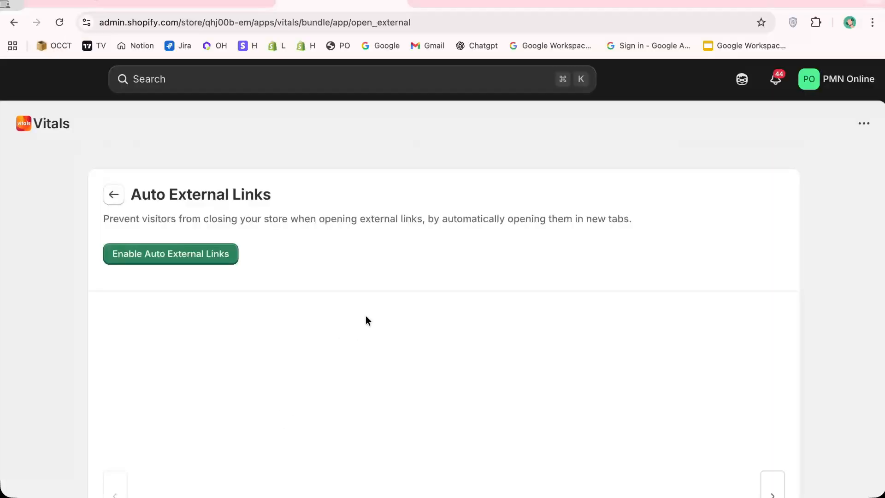
scroll(338, 227, down, 4)
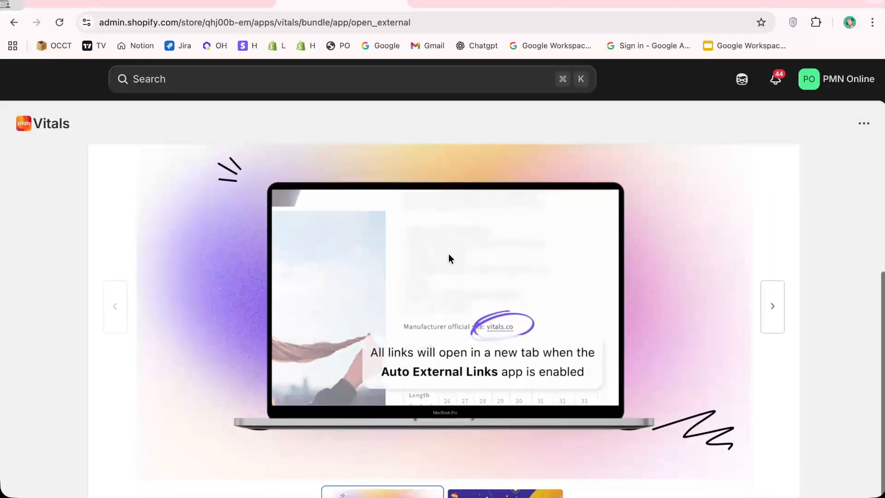
scroll(492, 225, left, 5)
- Open Stock Scarcity, review its features and the stock bar in the product preview, and return to the apps list
scroll(359, 303, down, 3)
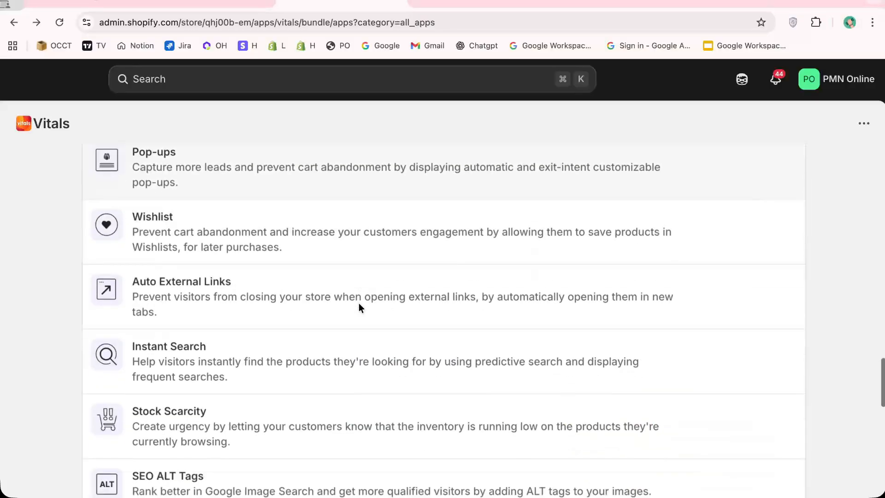
key(super+minus)
scroll(358, 303, down, 1)
click(358, 303)
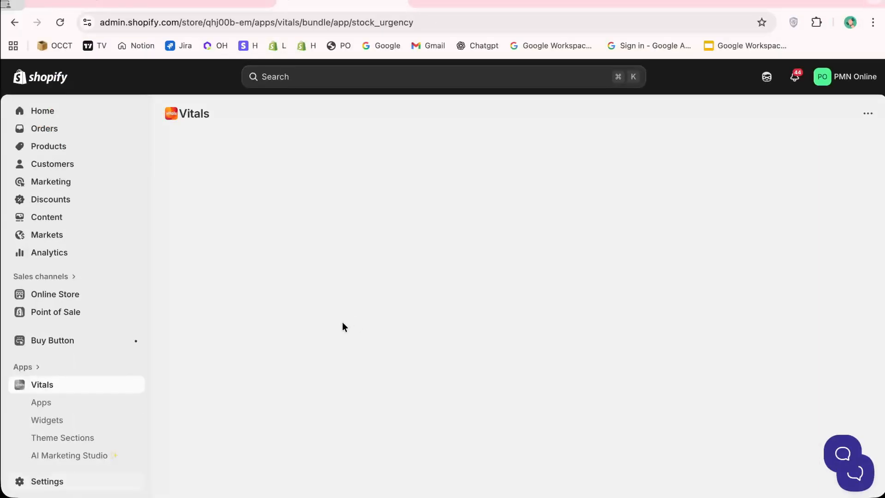
scroll(418, 290, down, 2)
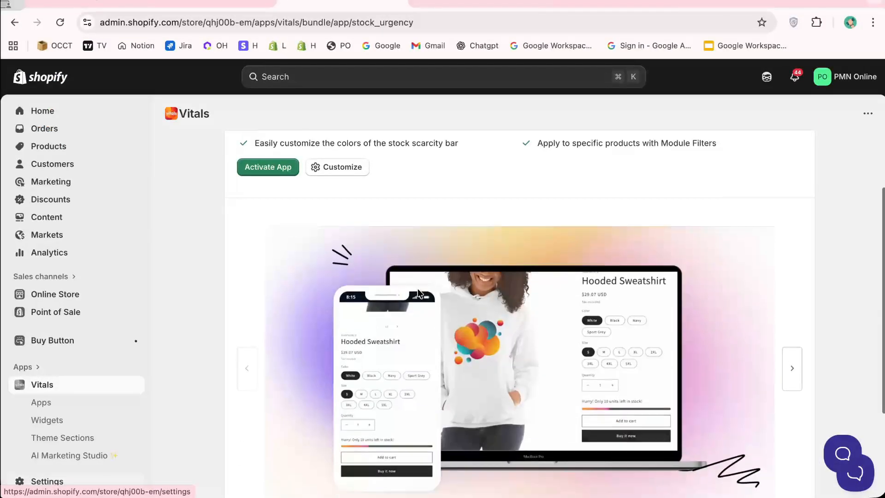
scroll(418, 295, left, 5)
- Open SEO ALT Tags, highlight its description about ranking in Google Image Search, and return to the apps list
click(358, 371)
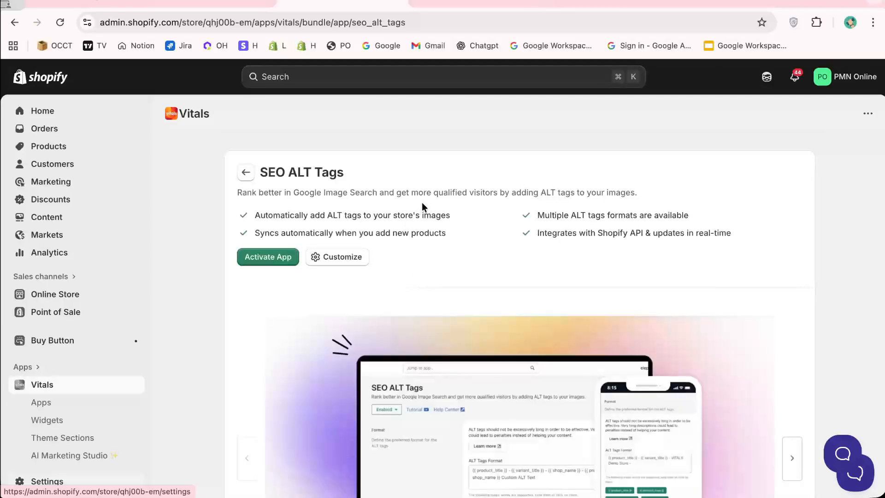
drag(467, 193, 432, 193)
triple_click(432, 193)
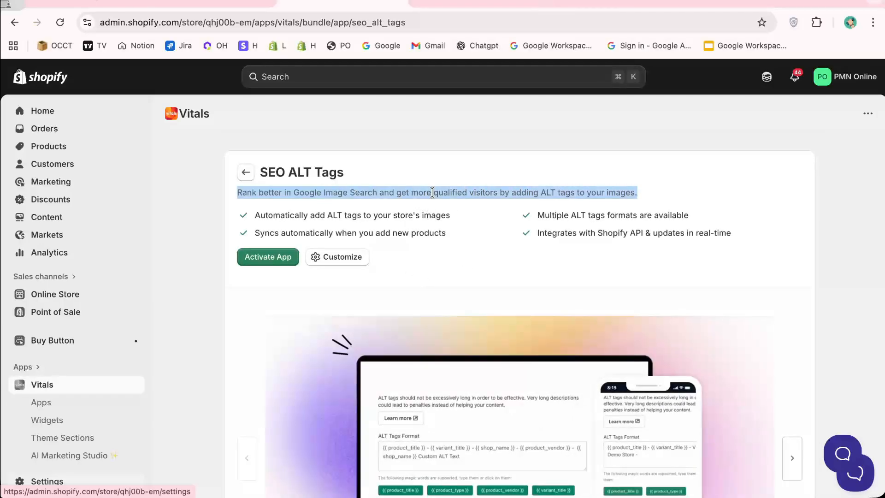
scroll(432, 192, left, 5)
- Open Countdown Timer, examine the sale timer in the product page preview, and return to the apps list
scroll(329, 381, down, 1)
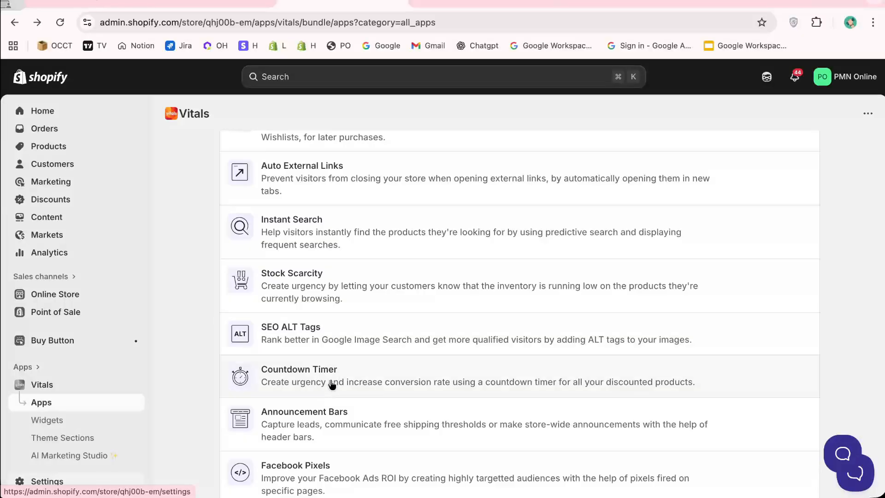
click(339, 381)
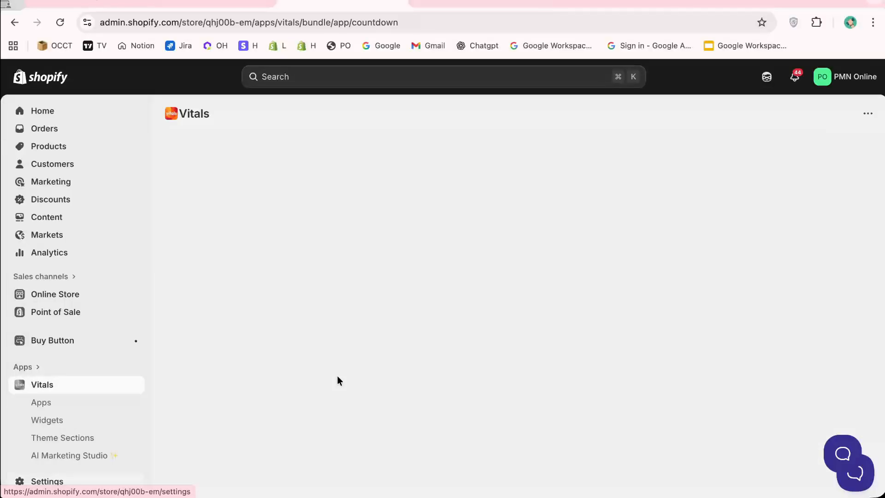
scroll(454, 330, down, 3)
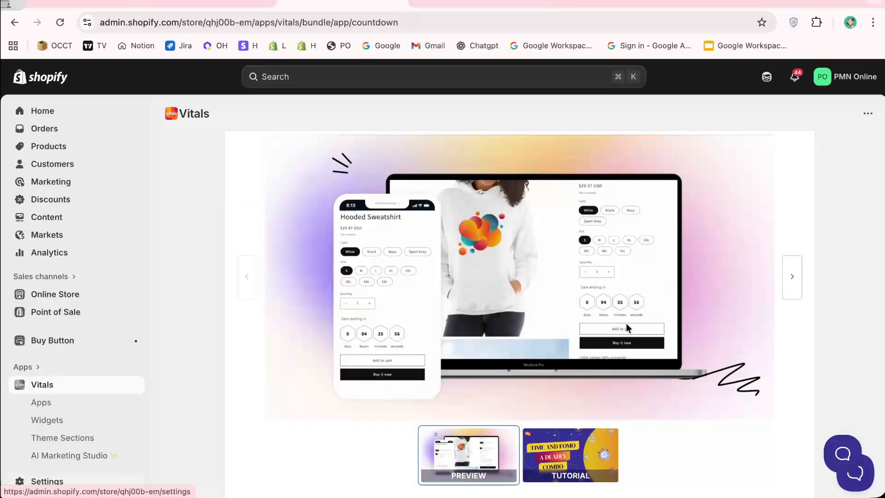
scroll(626, 324, up, 5)
key(super+[)
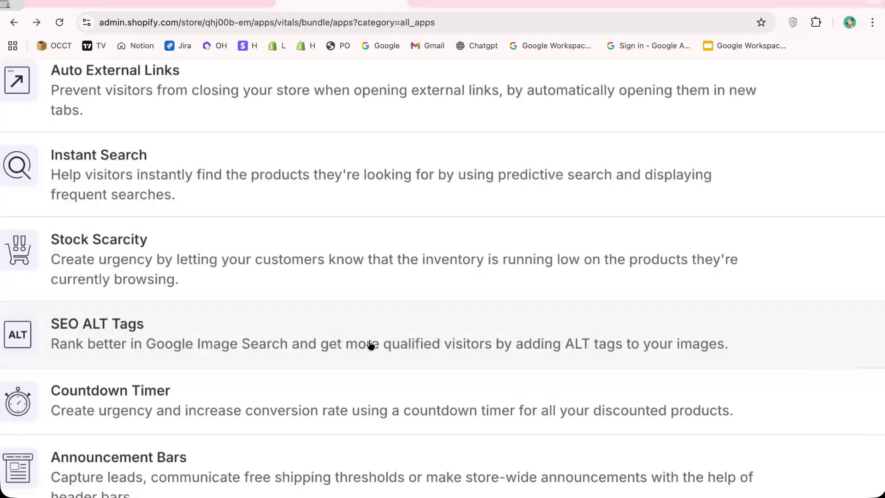
- Read through the remaining entries in the apps list, from Announcement Bars and Facebook Pixels to Spin the Wheel and the chat apps
scroll(371, 345, down, 5)
scroll(277, 344, down, 2)
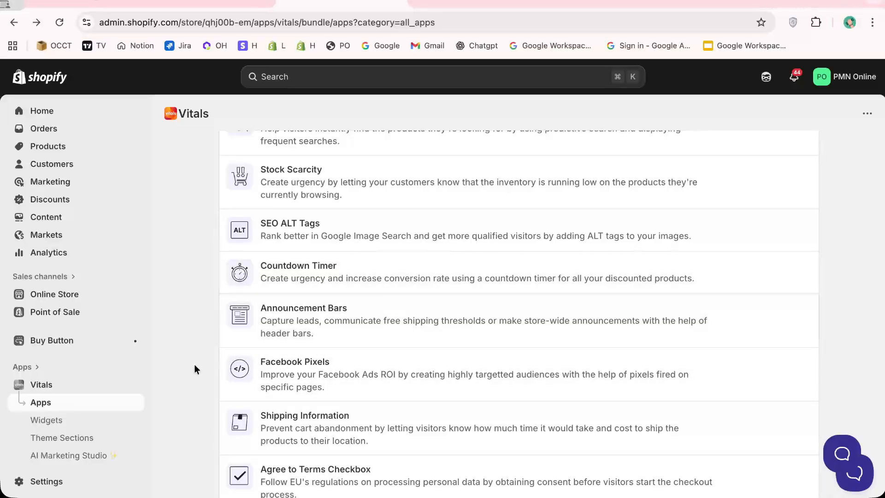
scroll(195, 368, down, 2)
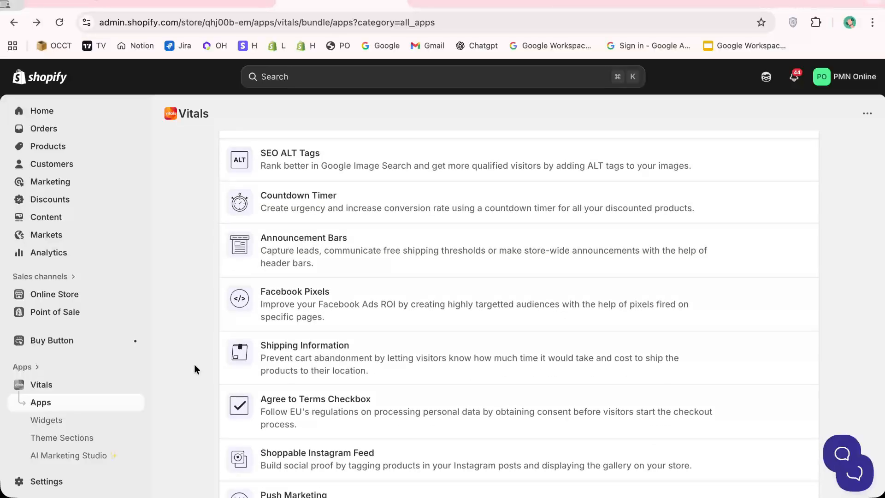
scroll(195, 369, down, 4)
scroll(194, 366, down, 4)
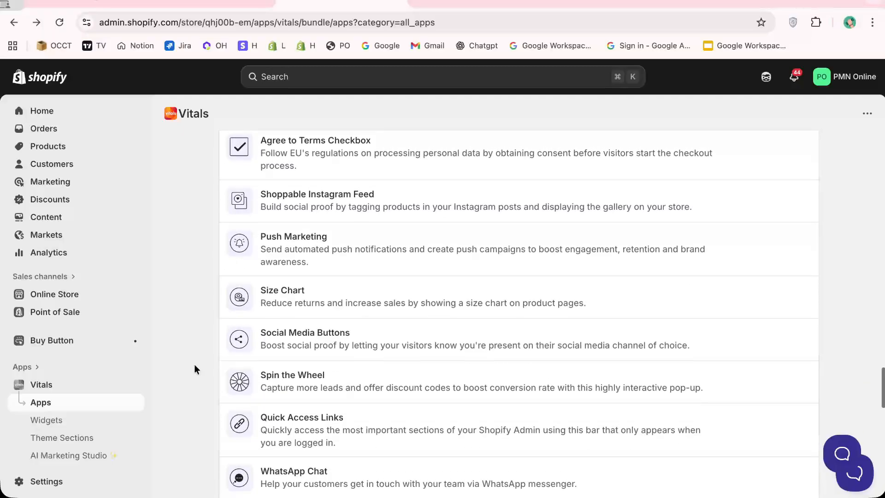
scroll(194, 366, up, 4)
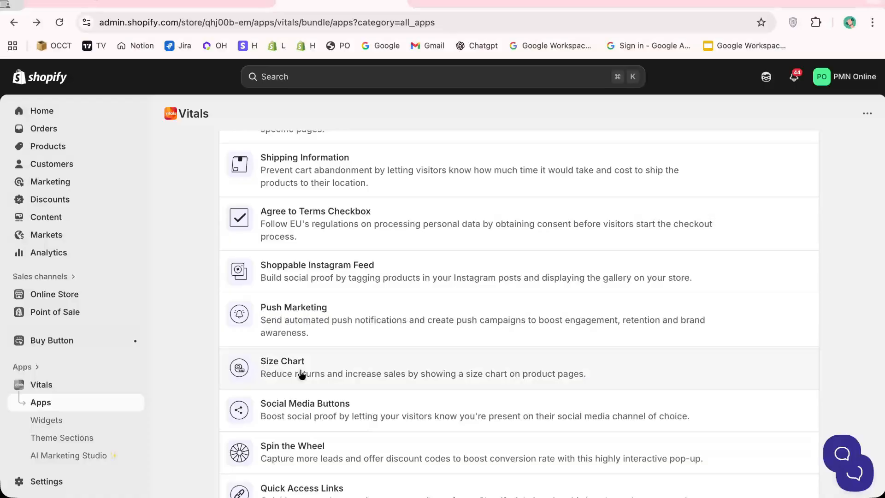
scroll(301, 373, up, 3)
scroll(304, 370, up, 3)
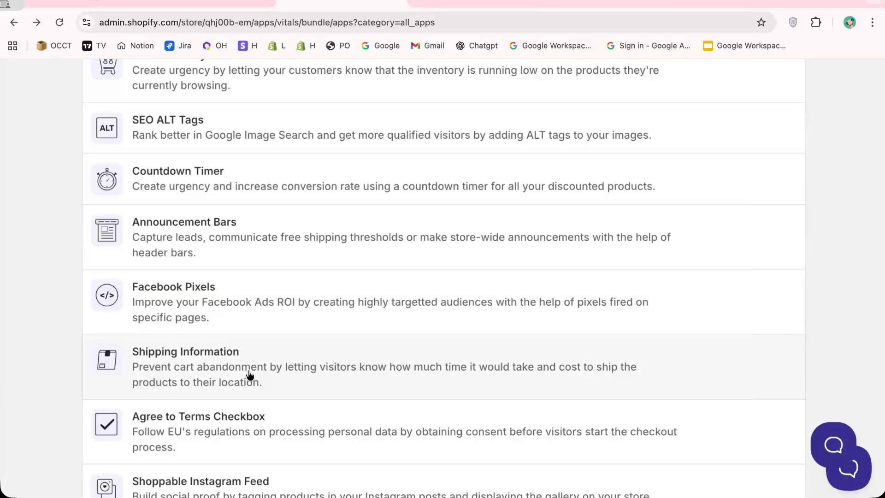
scroll(251, 373, down, 2)
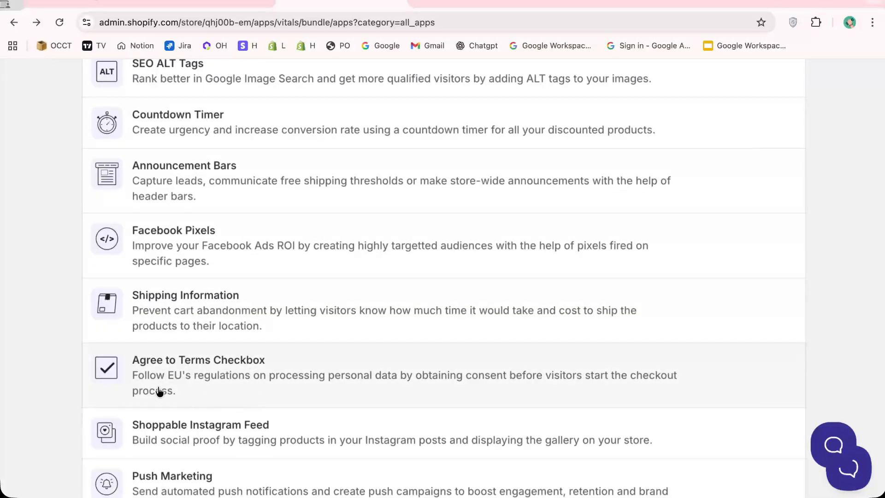
scroll(159, 391, down, 2)
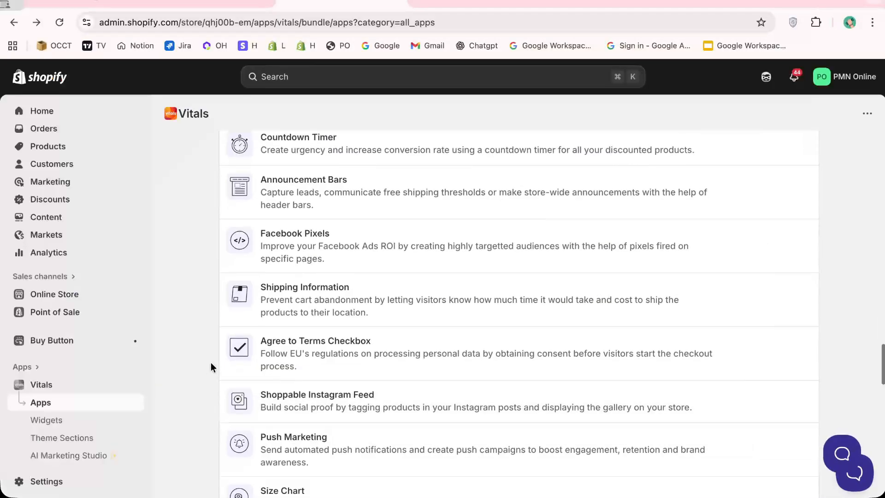
scroll(211, 363, down, 4)
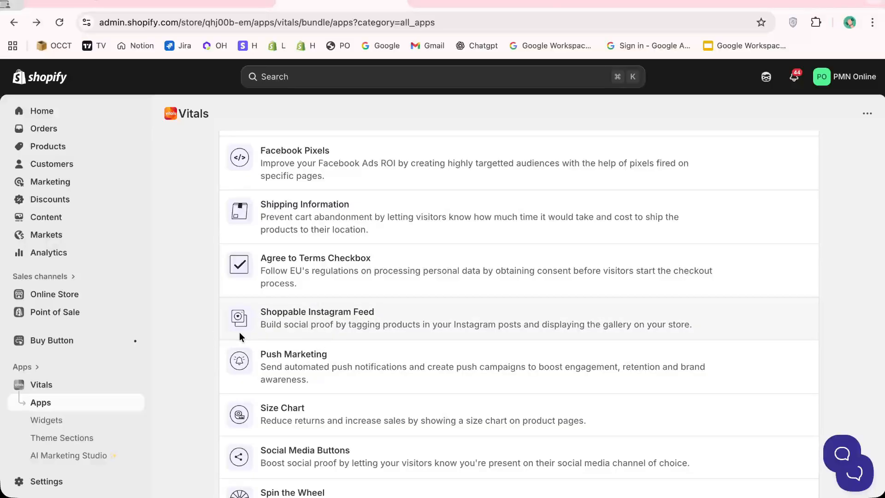
scroll(221, 351, down, 1)
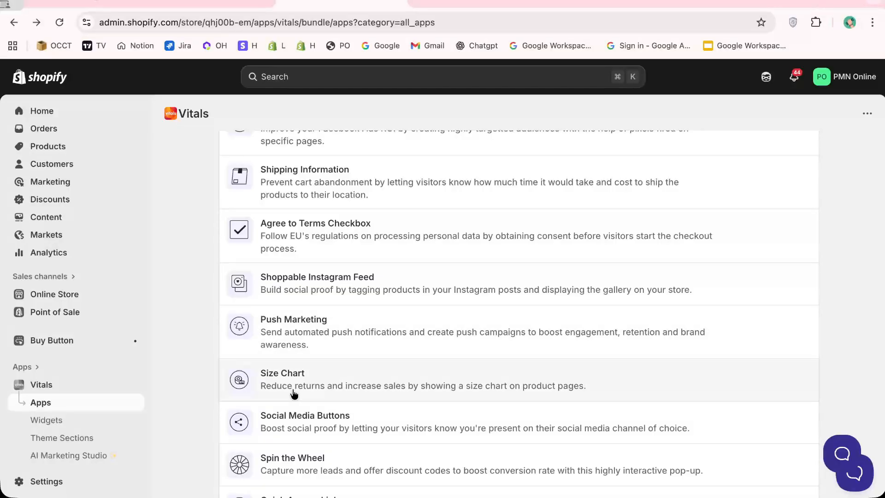
scroll(349, 365, down, 3)
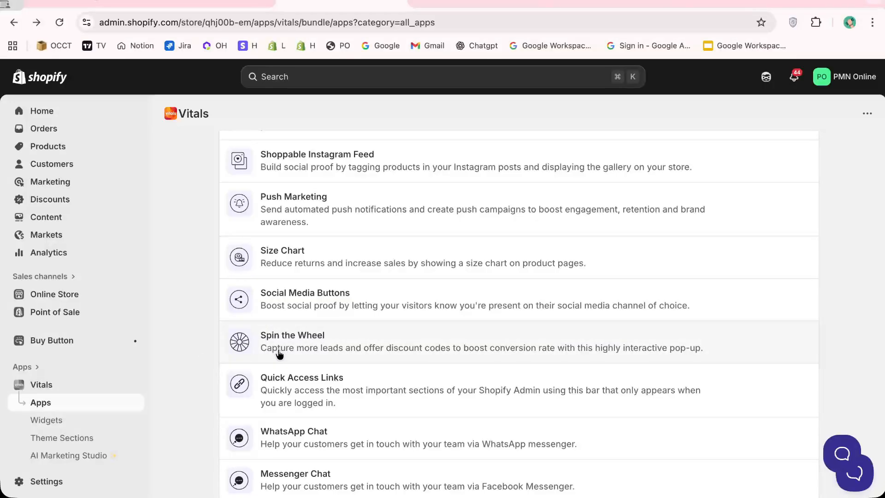
scroll(279, 354, down, 1)
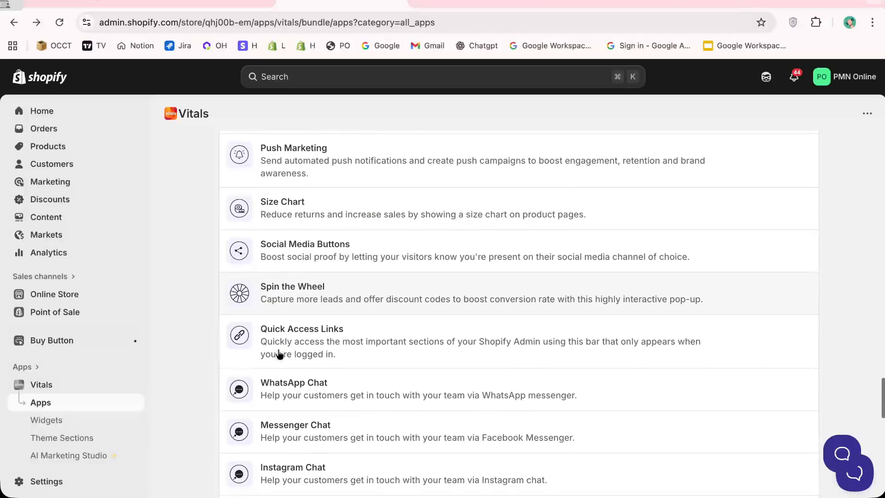
- Look over the rest of the apps list, from Push Marketing and the chat apps to the AI tools
scroll(279, 354, down, 14)
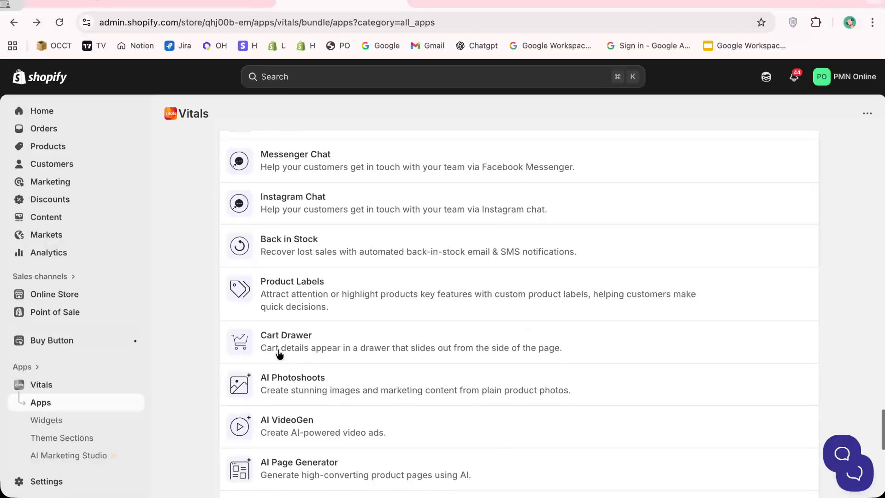
scroll(279, 354, down, 1)
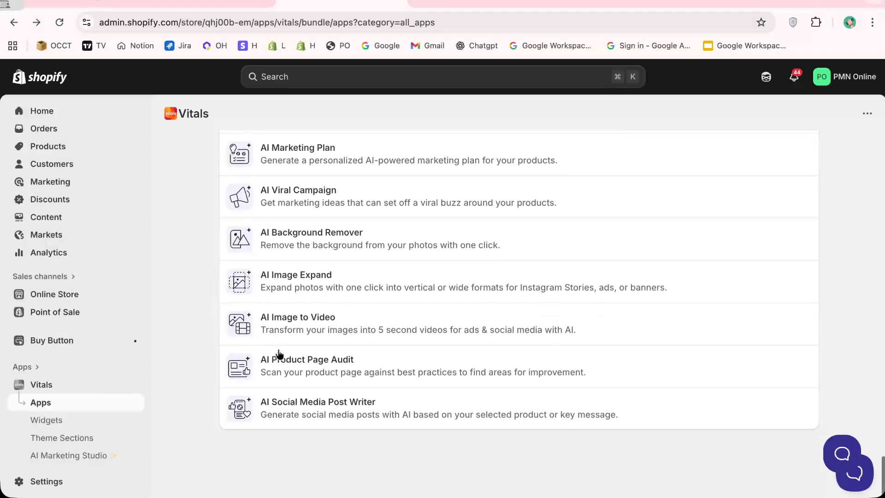
scroll(279, 354, up, 15)
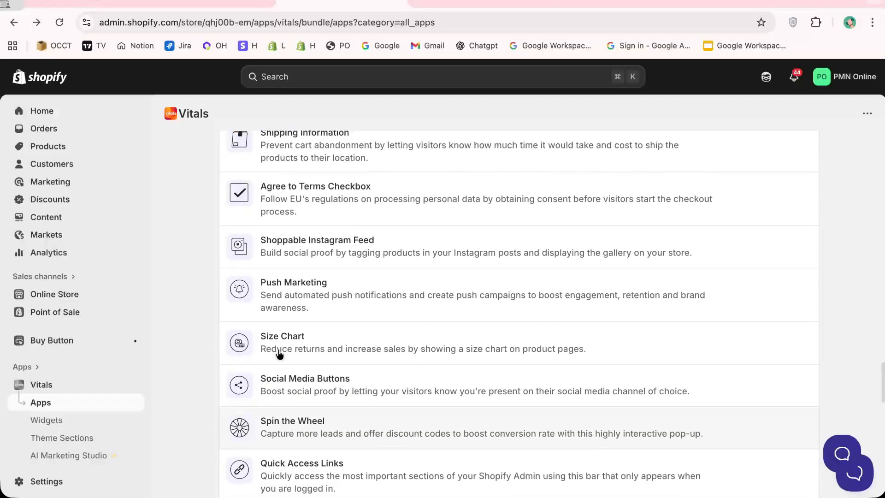
scroll(279, 354, down, 2)
scroll(280, 354, down, 1)
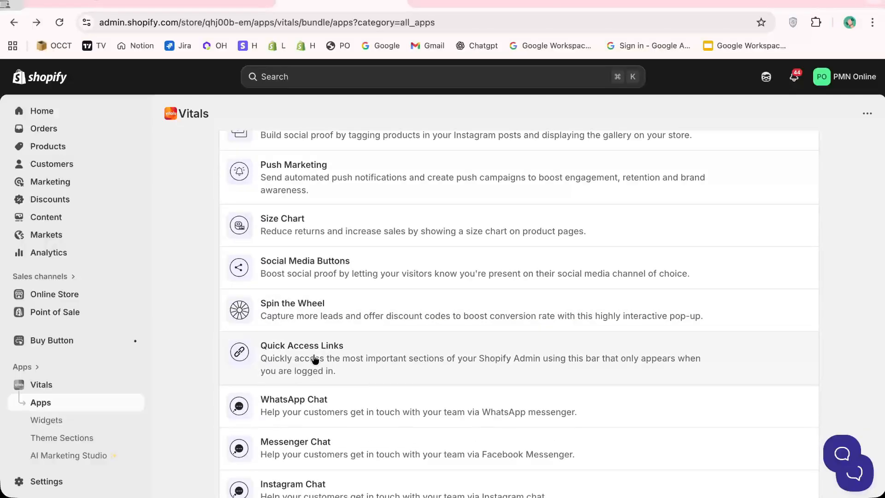
scroll(249, 385, down, 3)
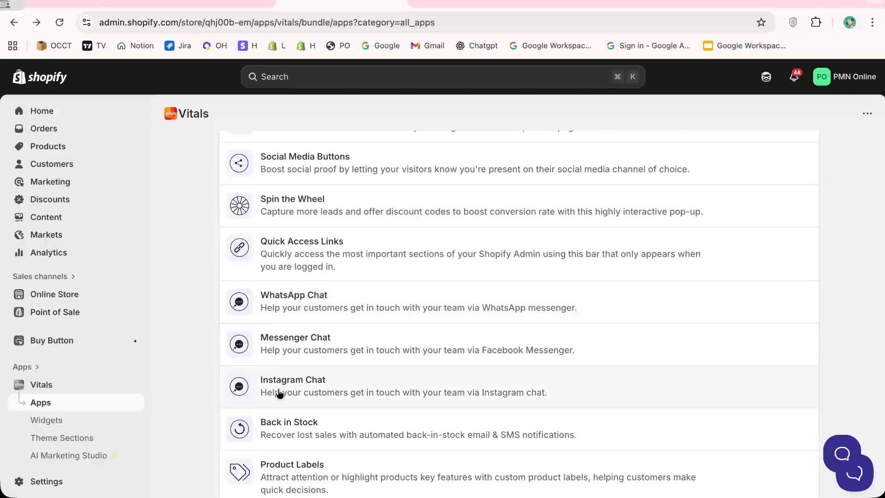
scroll(282, 397, down, 2)
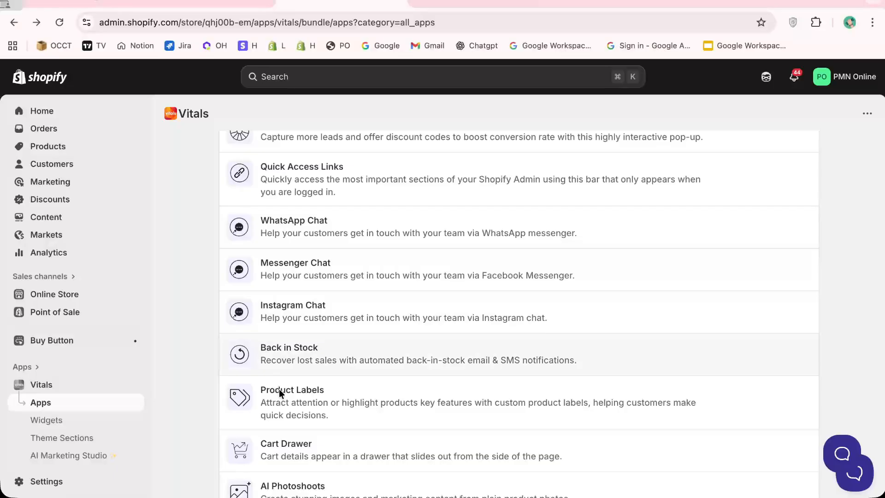
- Open Back in Stock, review its description and the email notification pop-up preview, and return to the apps list
click(318, 354)
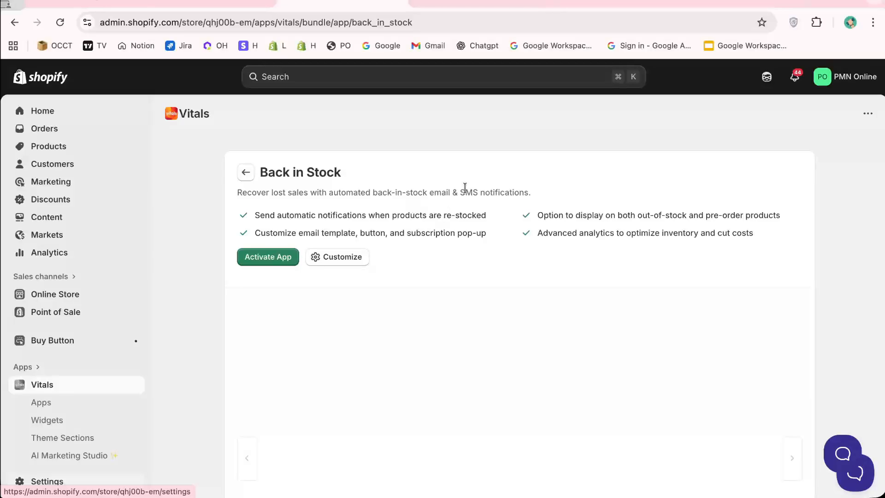
triple_click(465, 188)
scroll(546, 238, down, 3)
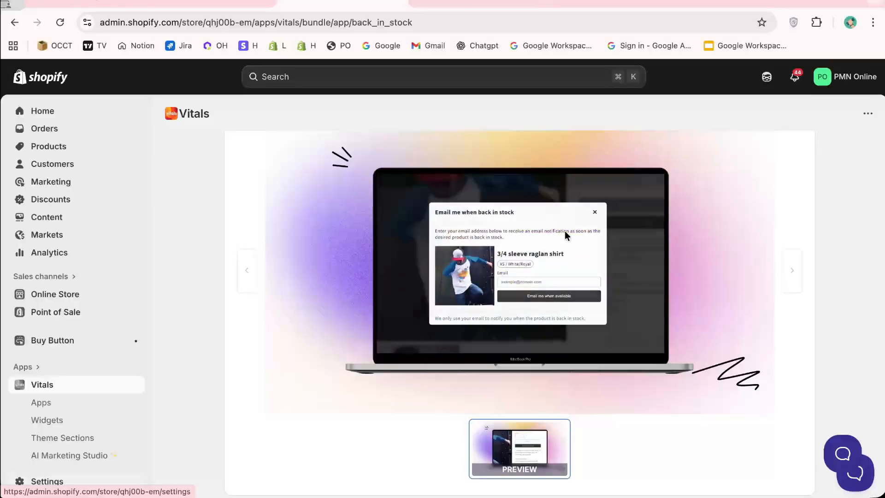
key(super+bracketleft)
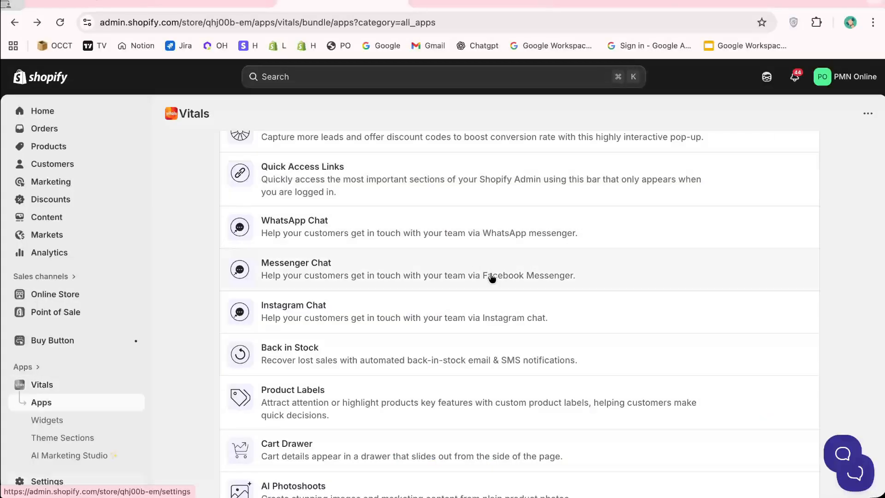
- Reopen the Vitals apps list from its beginning and skim the entries from the upsell tools to Sticky Add to Cart and Currency Converter
scroll(492, 277, up, 3)
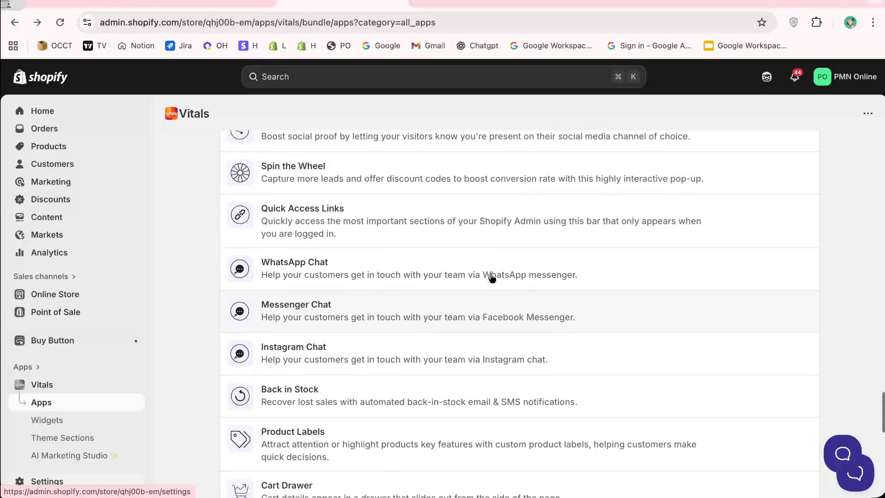
scroll(492, 278, up, 1)
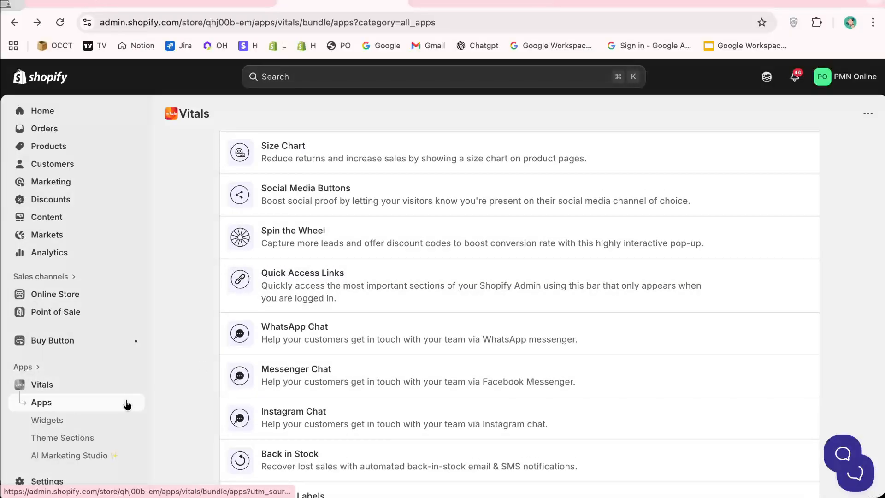
scroll(253, 356, down, 10)
key(super+bracketright)
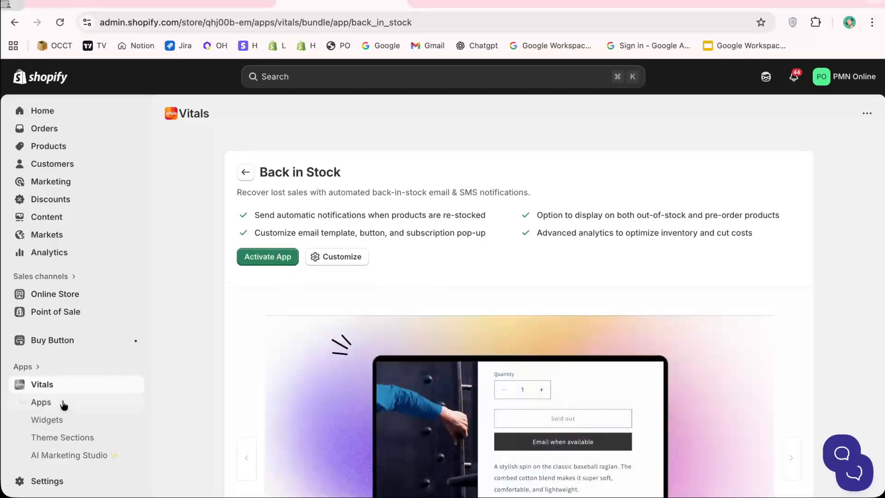
click(60, 404)
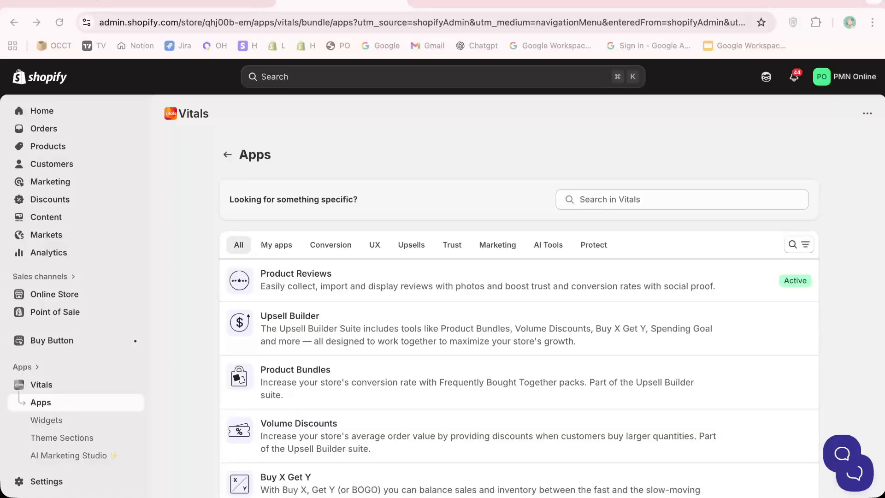
scroll(441, 299, down, 5)
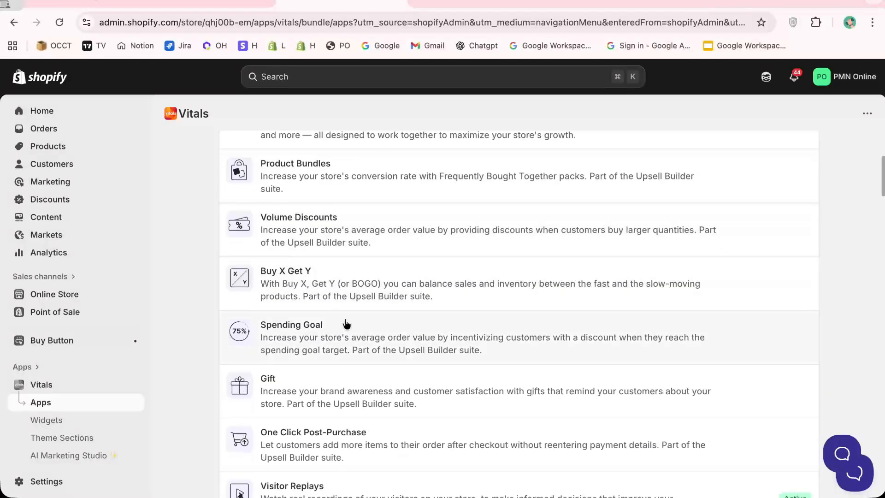
scroll(346, 323, down, 5)
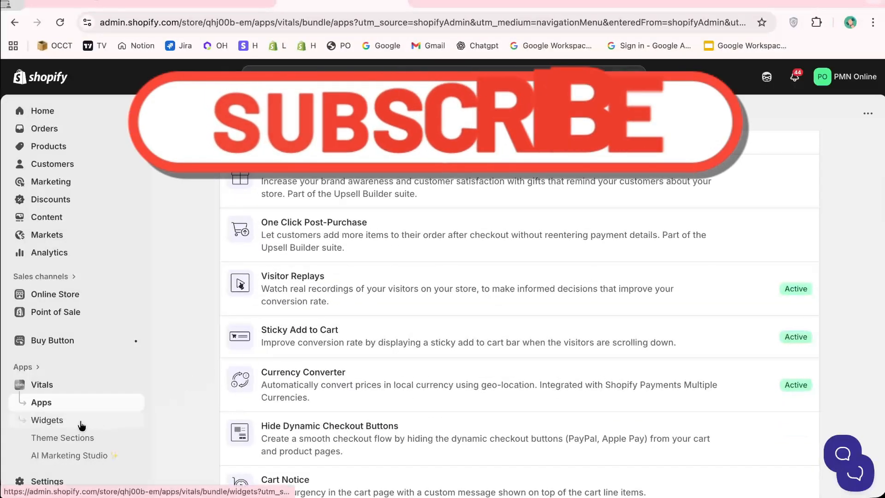